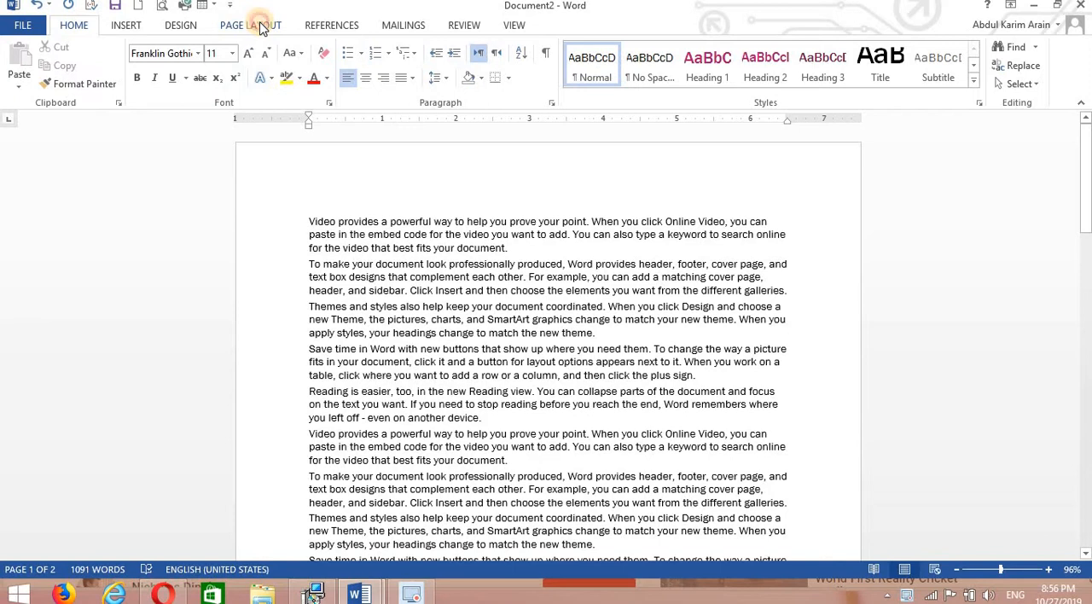
Try the Narrow and Moderate margin presets on the document.
{"action": "left_click", "coordinate": [262, 26]}
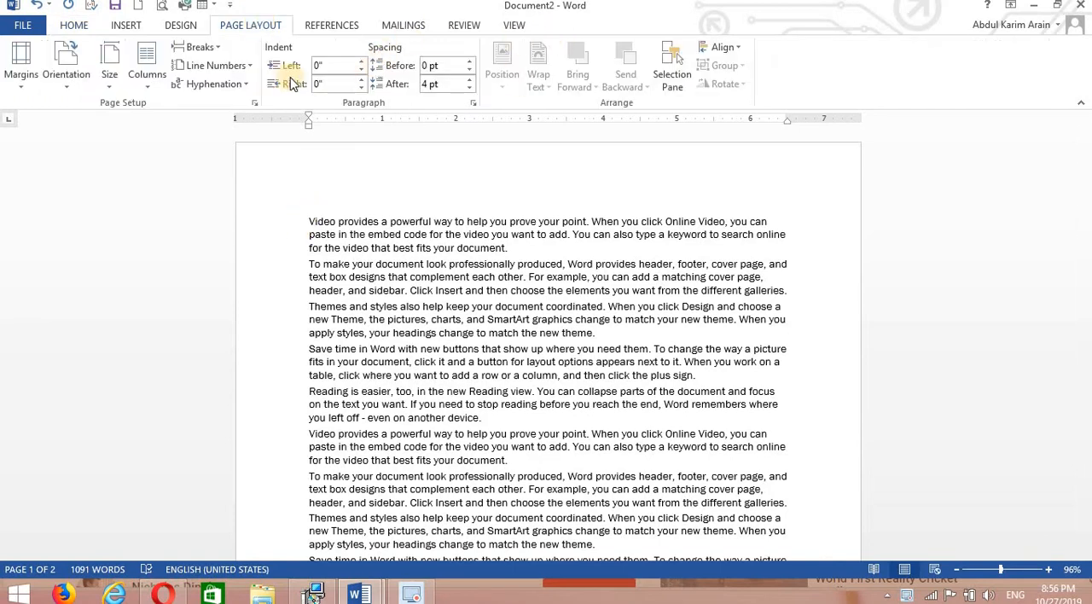
{"action": "left_click", "coordinate": [415, 215]}
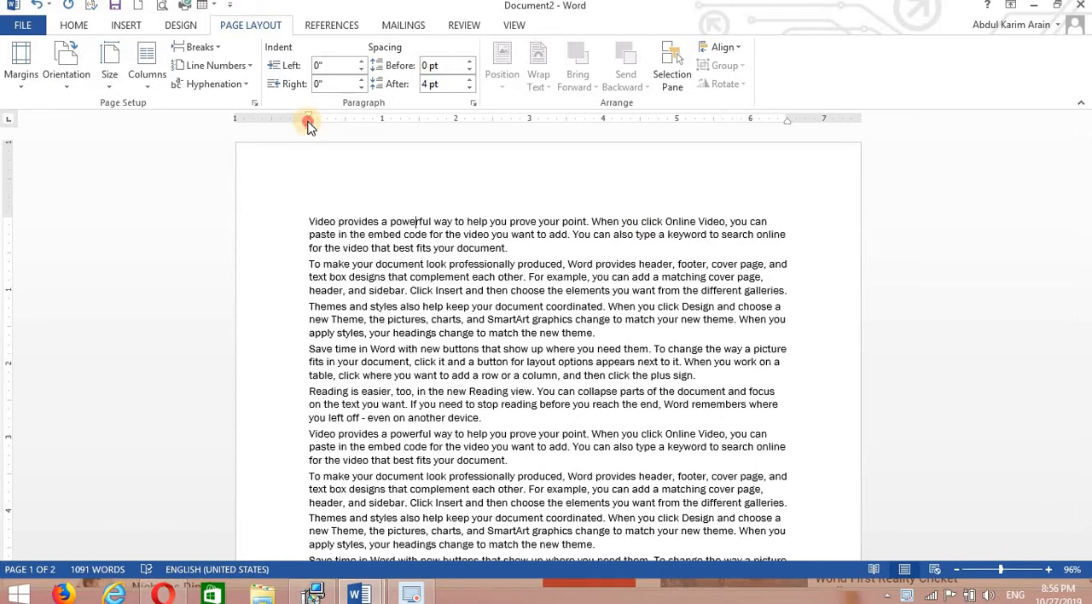
{"action": "left_click_drag", "start_coordinate": [309, 124], "coordinate": [310, 133]}
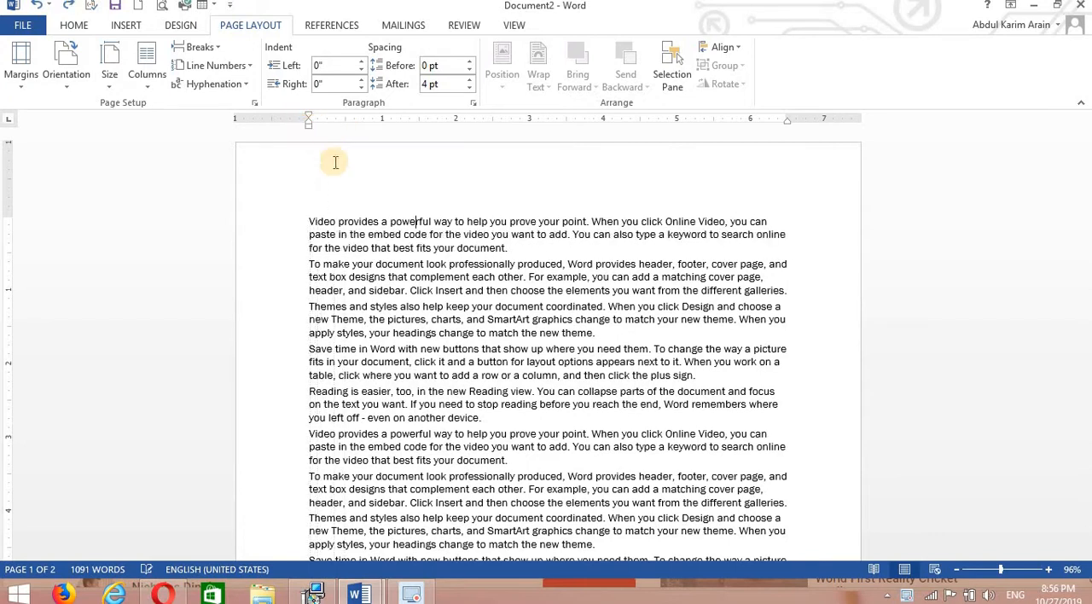
{"action": "left_click", "coordinate": [21, 69]}
{"action": "key", "text": "Escape"}
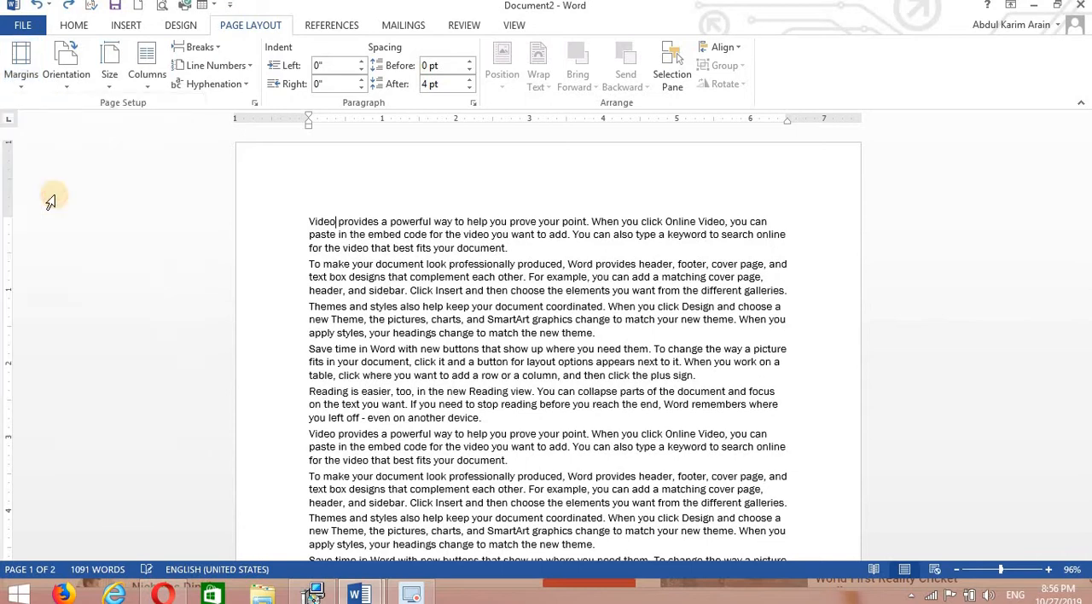
{"action": "left_click", "coordinate": [22, 61]}
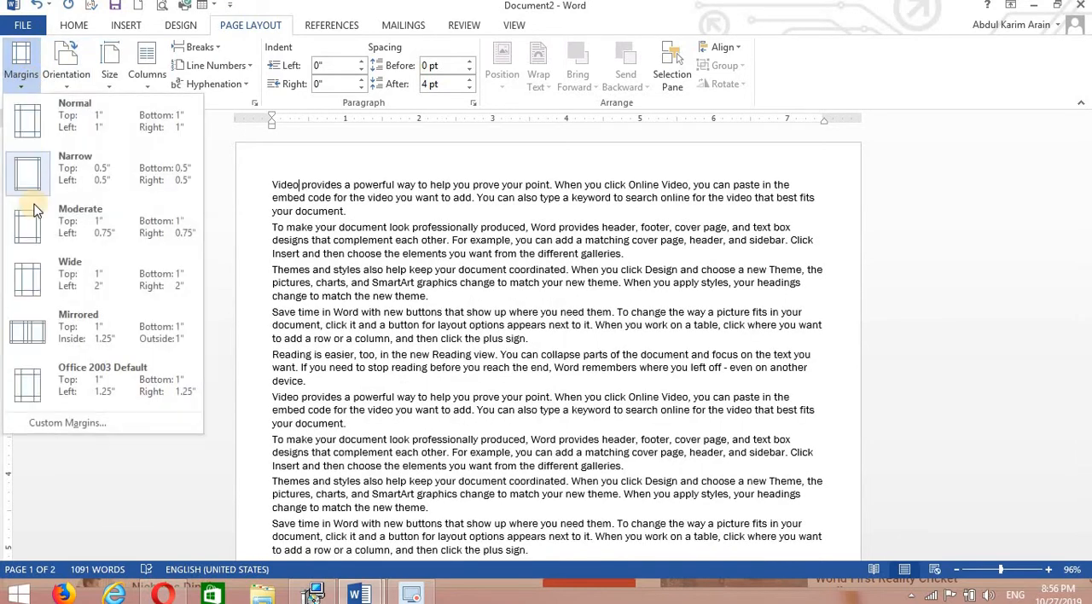
{"action": "left_click", "coordinate": [38, 232]}
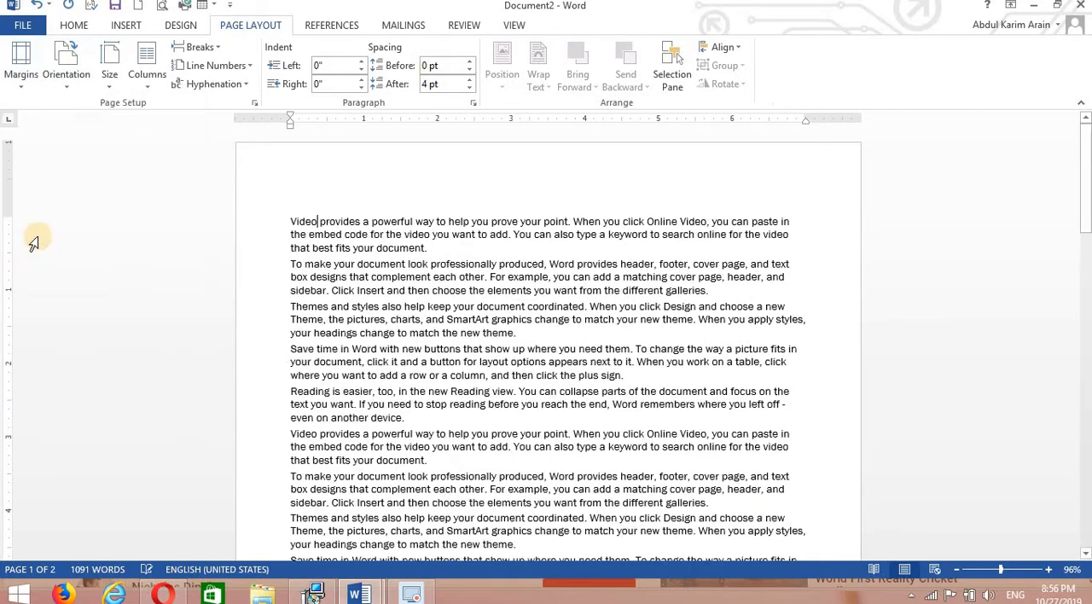
Try the Wide and Mirrored margin presets on the document.
{"action": "left_click", "coordinate": [29, 78]}
{"action": "left_click", "coordinate": [49, 284]}
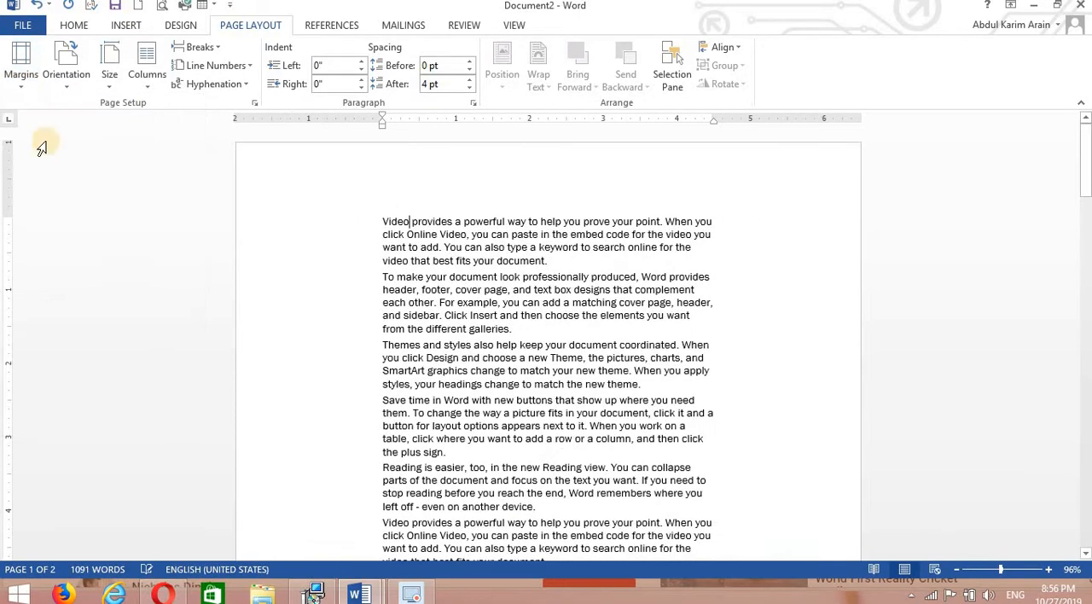
{"action": "left_click", "coordinate": [34, 83]}
{"action": "left_click", "coordinate": [53, 458]}
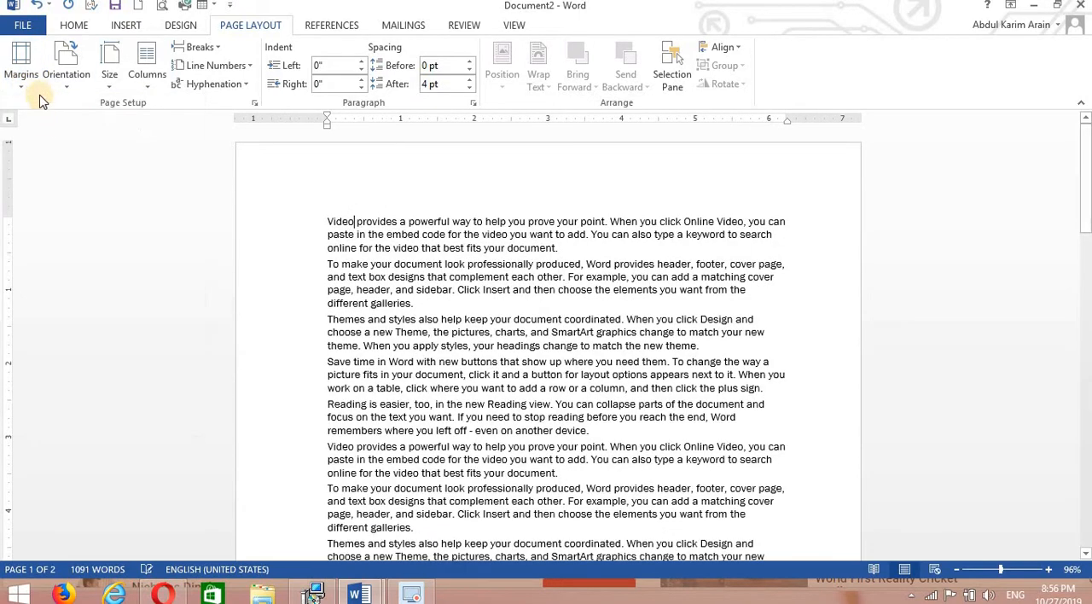
Apply the Office 2003 Default margins, 1" top and bottom with 1.25" left and right.
{"action": "left_click", "coordinate": [22, 76]}
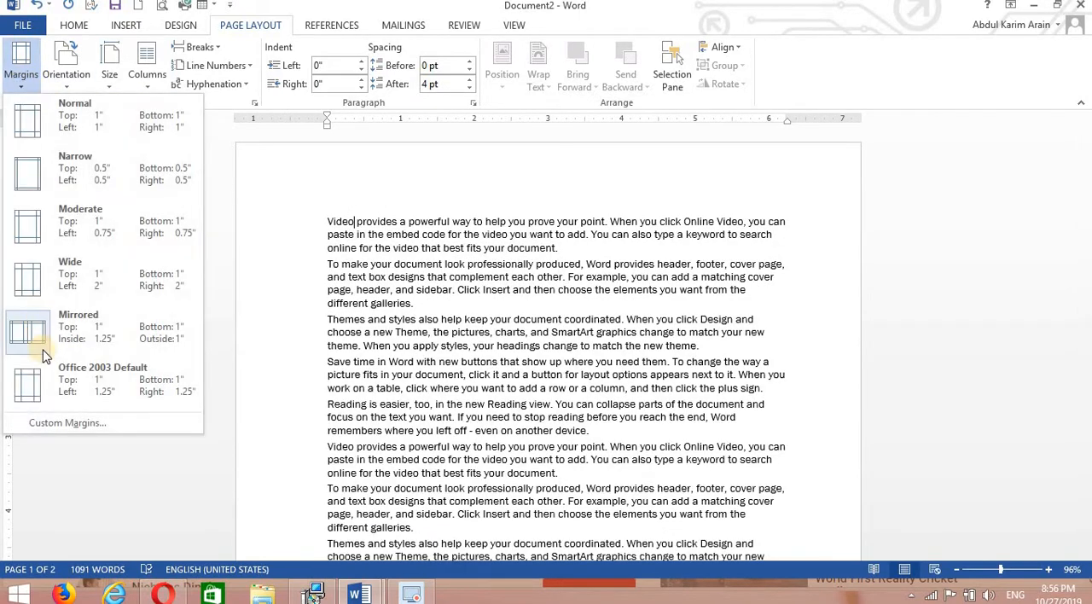
{"action": "left_click", "coordinate": [73, 379]}
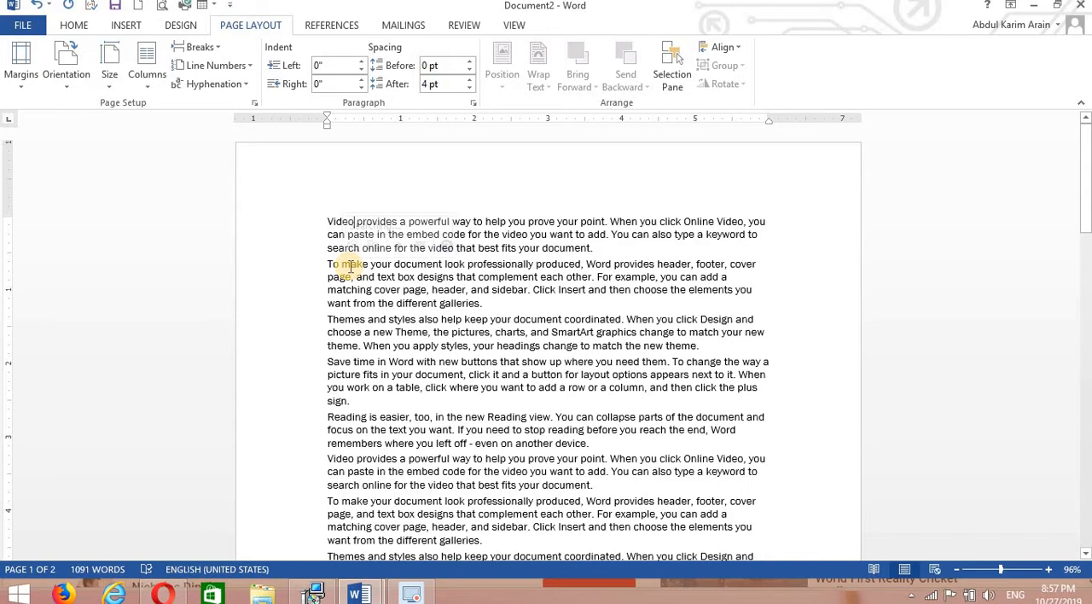
Delete all the document text and set the empty paragraph's indents to 0.25" left and 0.56" right.
{"action": "key", "text": "ctrl+a"}
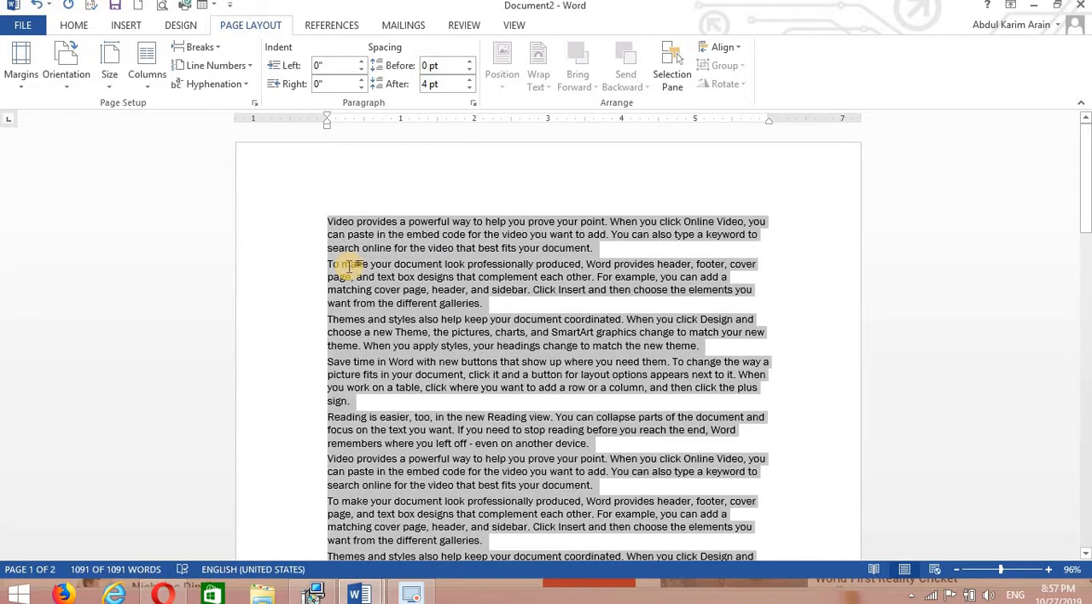
{"action": "key", "text": "Delete"}
{"action": "left_click_drag", "start_coordinate": [327, 121], "coordinate": [345, 117]}
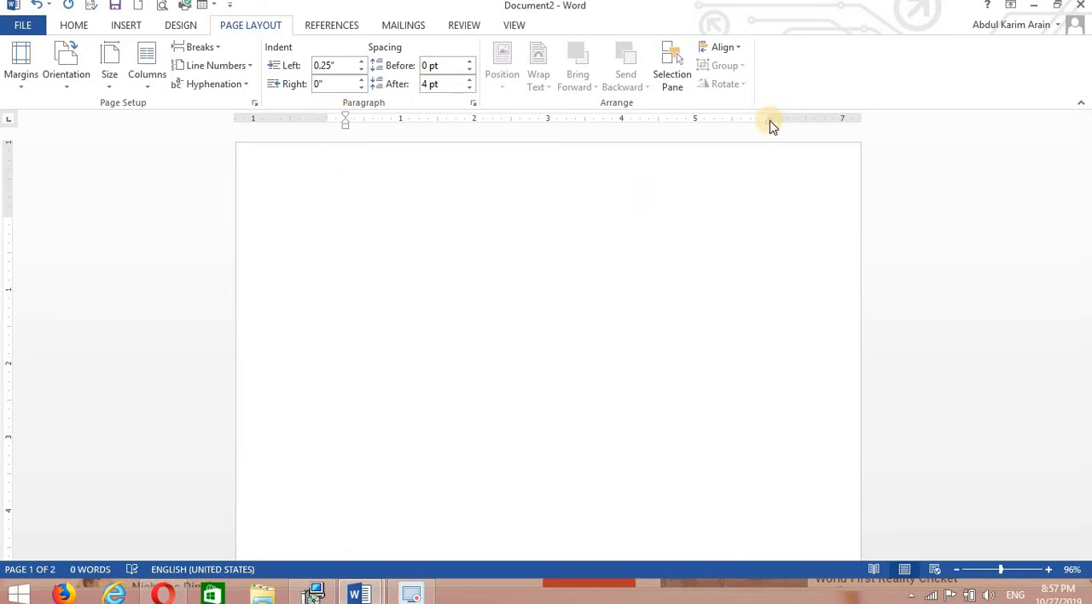
{"action": "left_click_drag", "start_coordinate": [768, 122], "coordinate": [729, 128]}
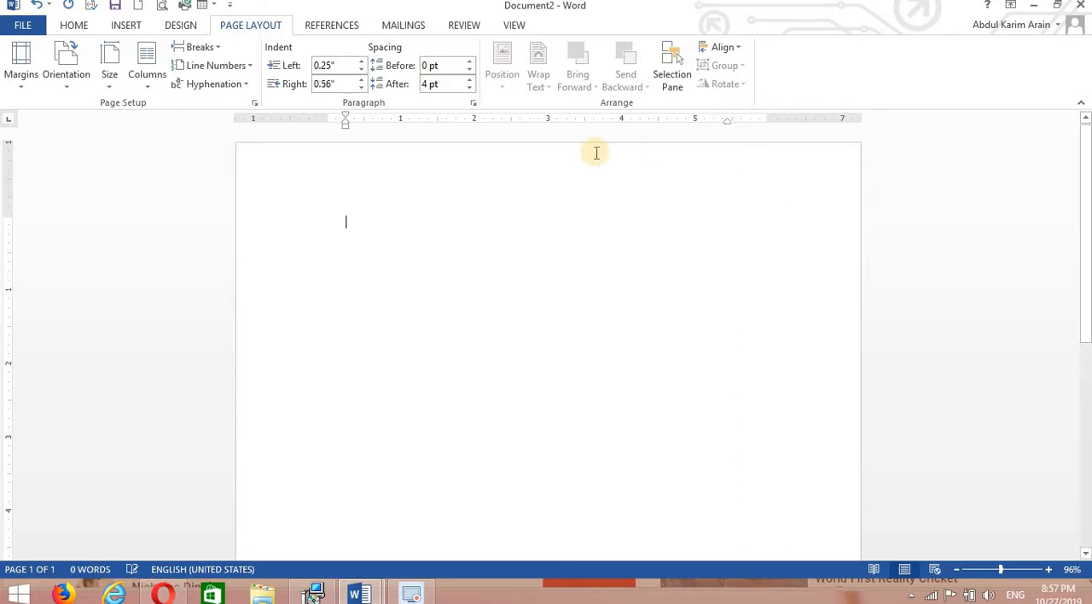
Paste the copied text back into the empty document and return to its beginning.
{"action": "key", "text": "ctrl+v"}
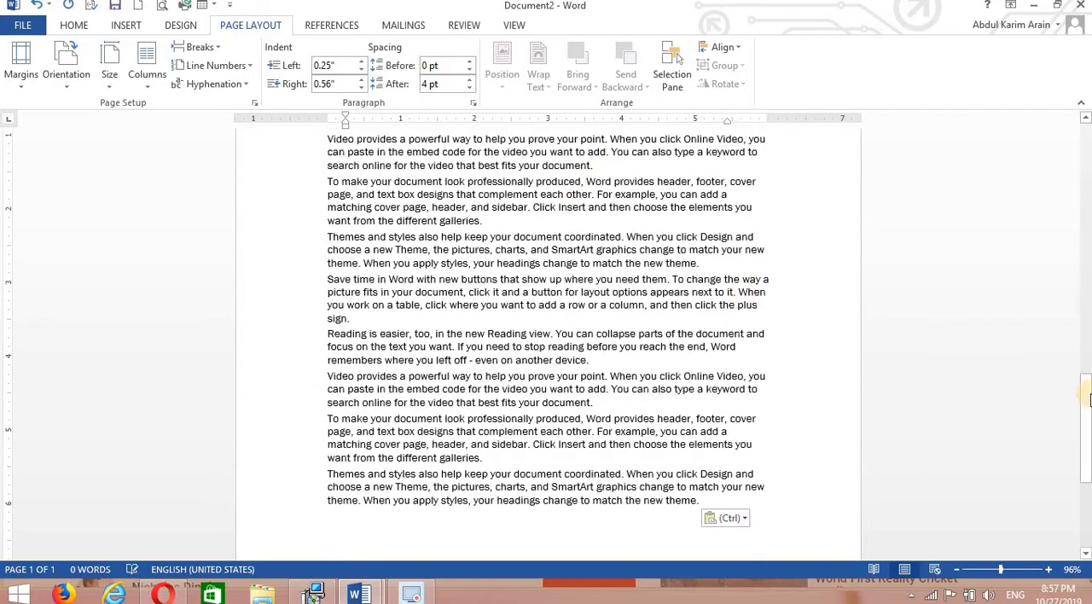
{"action": "left_click_drag", "start_coordinate": [1087, 411], "coordinate": [1088, 154]}
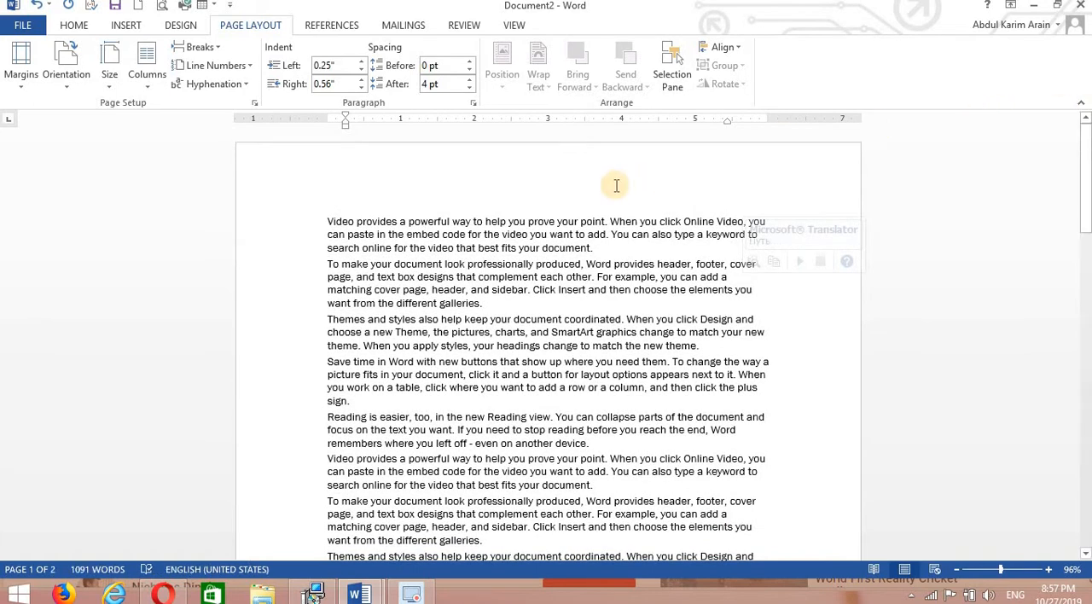
Clear all the text again and set the empty paragraph's left indent to 0.75".
{"action": "key", "text": "ctrl+a"}
{"action": "key", "text": "Delete"}
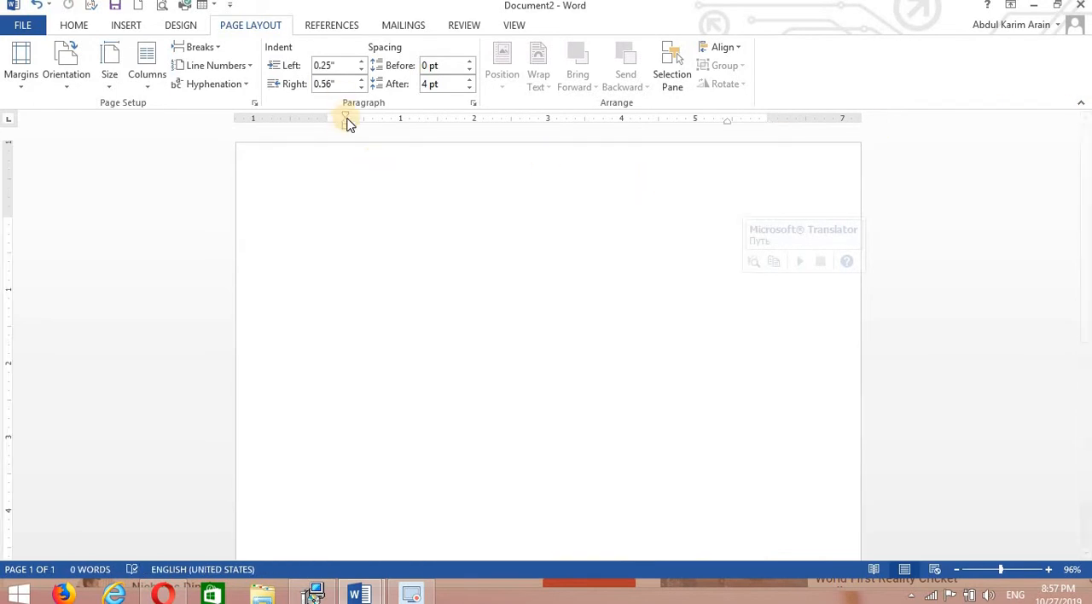
{"action": "mouse_move", "coordinate": [346, 121]}
{"action": "left_mouse_down"}
{"action": "mouse_move", "coordinate": [381, 119]}
{"action": "mouse_move", "coordinate": [384, 108]}
{"action": "left_mouse_up"}
Generate sample paragraphs in the indented paragraph with =rand().
{"action": "type", "text": "=rand"}
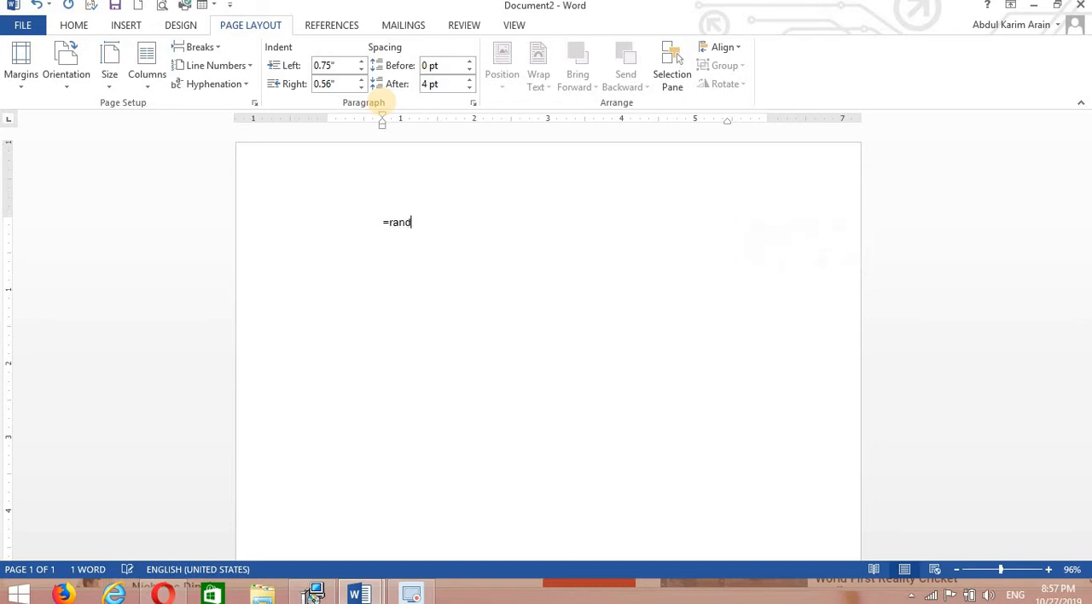
{"action": "type", "text": "()"}
{"action": "key", "text": "Return"}
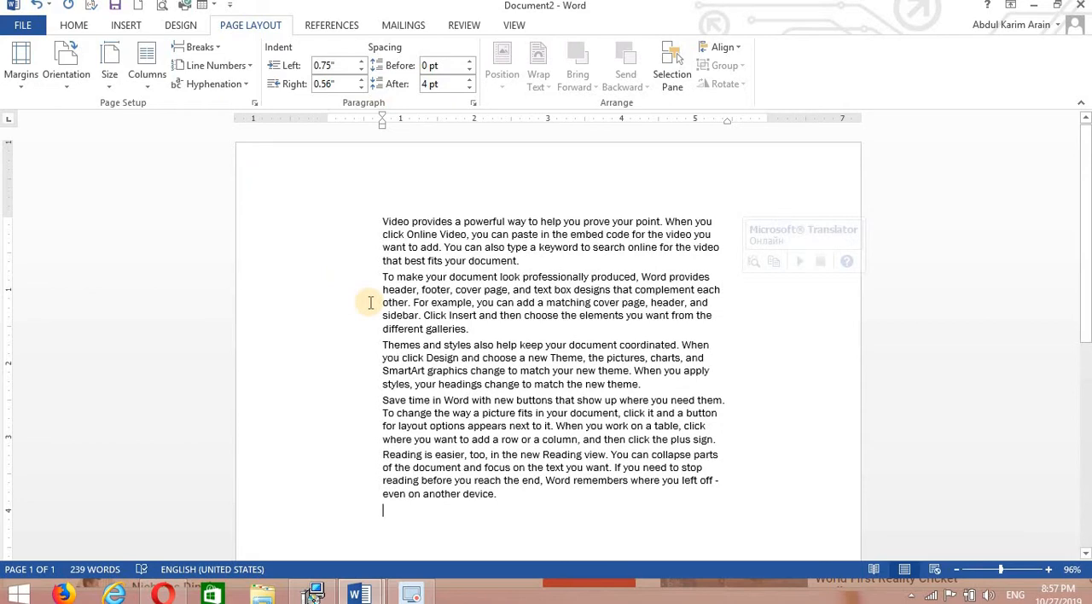
Delete all the generated sample paragraphs and paste the clipboard text into the empty document.
{"action": "key", "text": "ctrl+a"}
{"action": "key", "text": "ctrl+c"}
{"action": "key", "text": "Delete"}
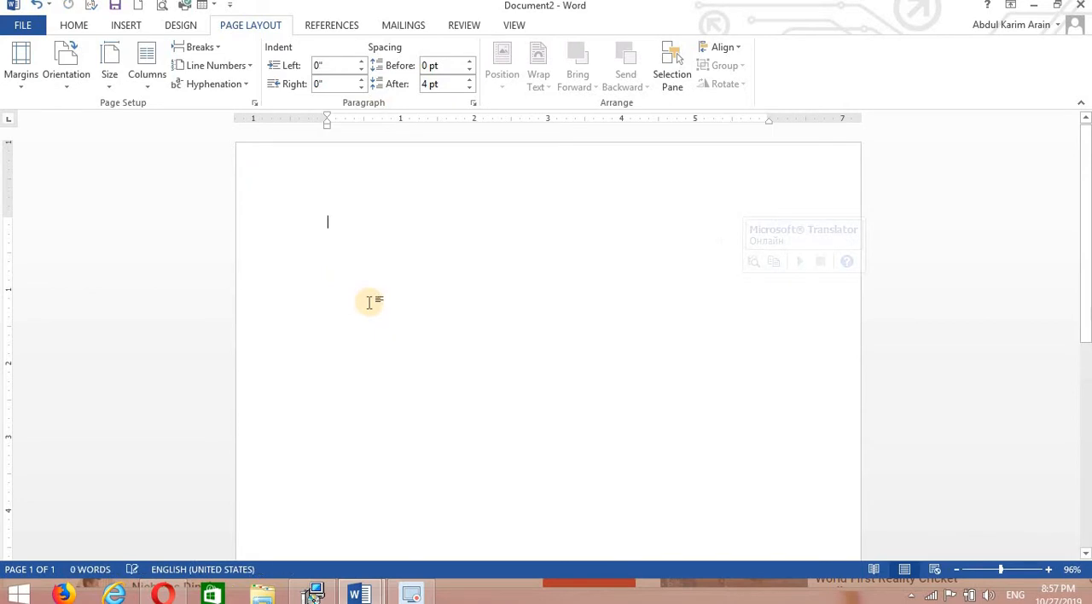
{"action": "key", "text": "ctrl+v"}
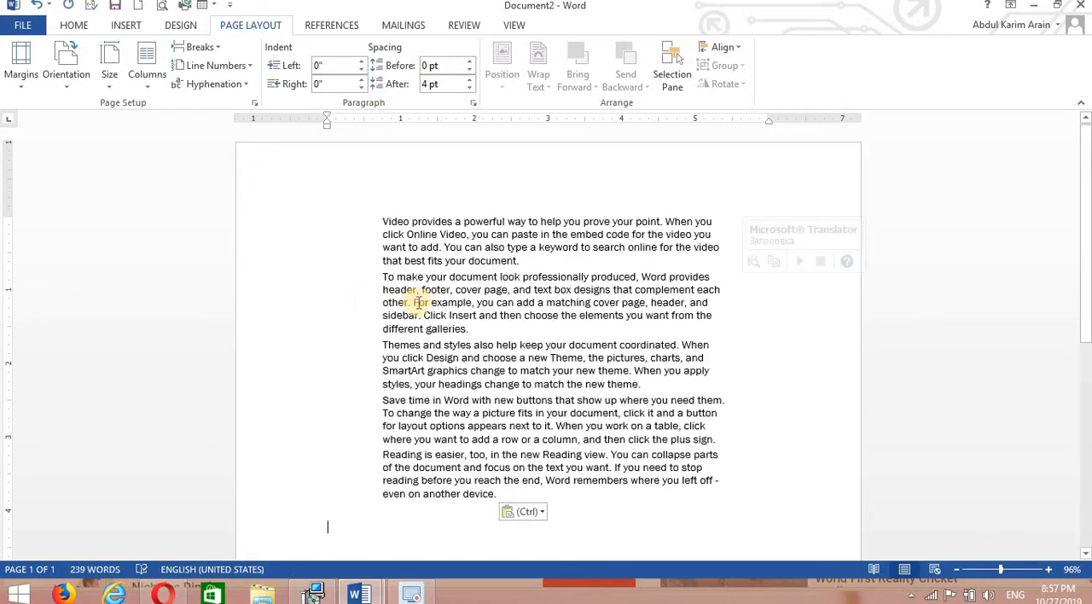
Undo the recent paste, deletions, sample text and indent change back to the full original text, and deselect it.
{"action": "key", "text": "ctrl+z"}
{"action": "key", "text": "ctrl+z"}
{"action": "key", "text": "ctrl+z"}
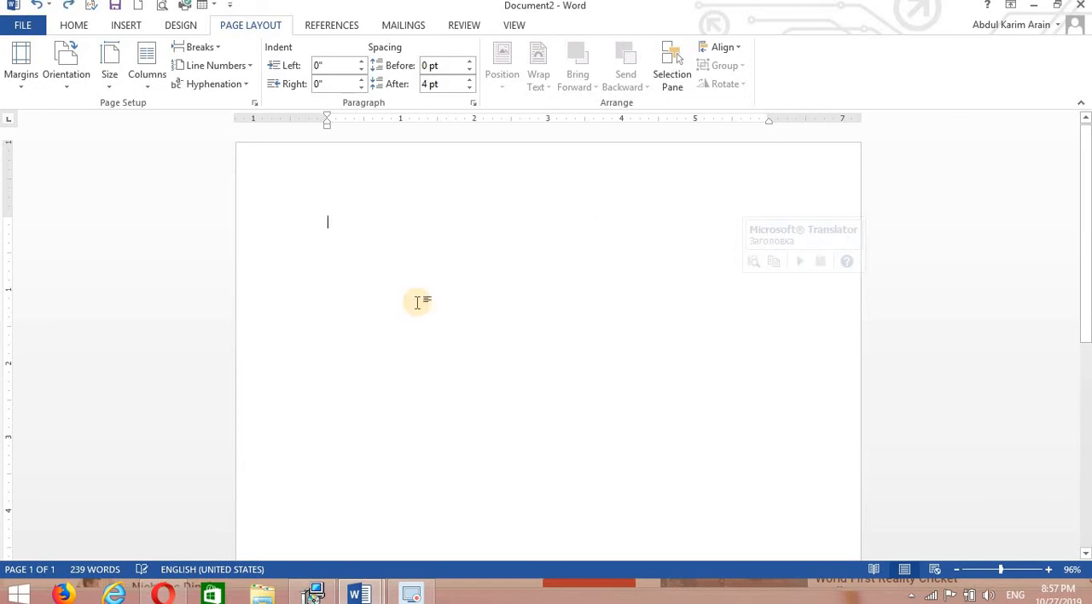
{"action": "key", "text": "ctrl+z"}
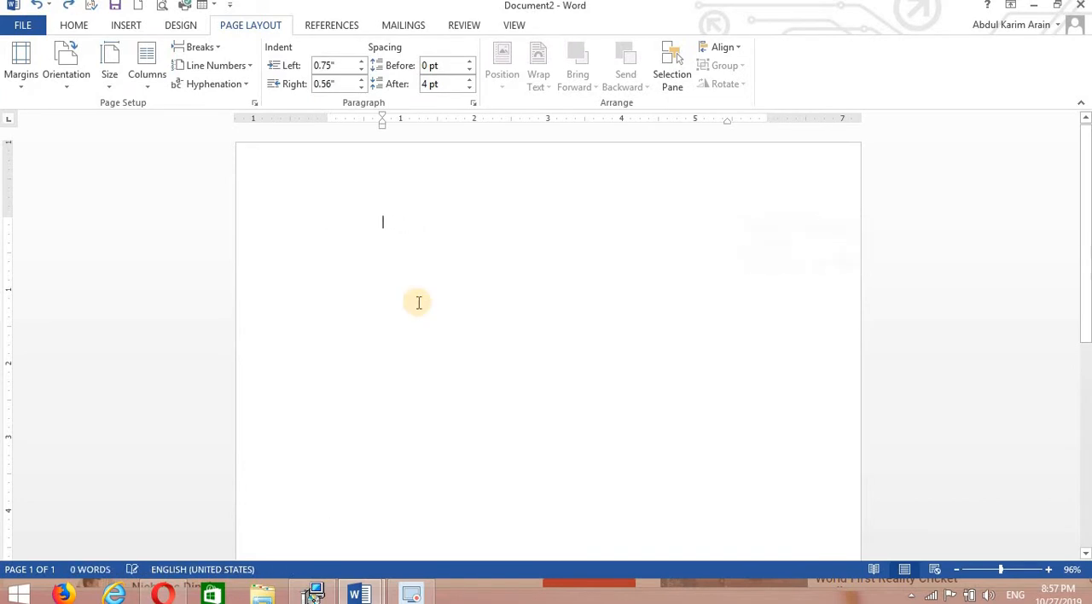
{"action": "key", "text": "ctrl+z"}
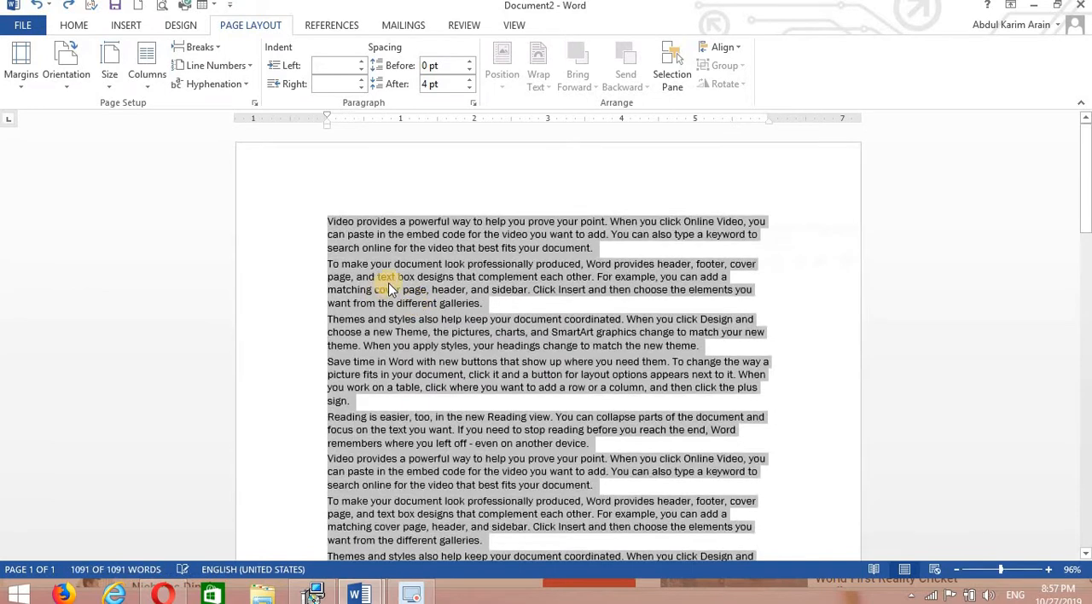
{"action": "left_click", "coordinate": [354, 277]}
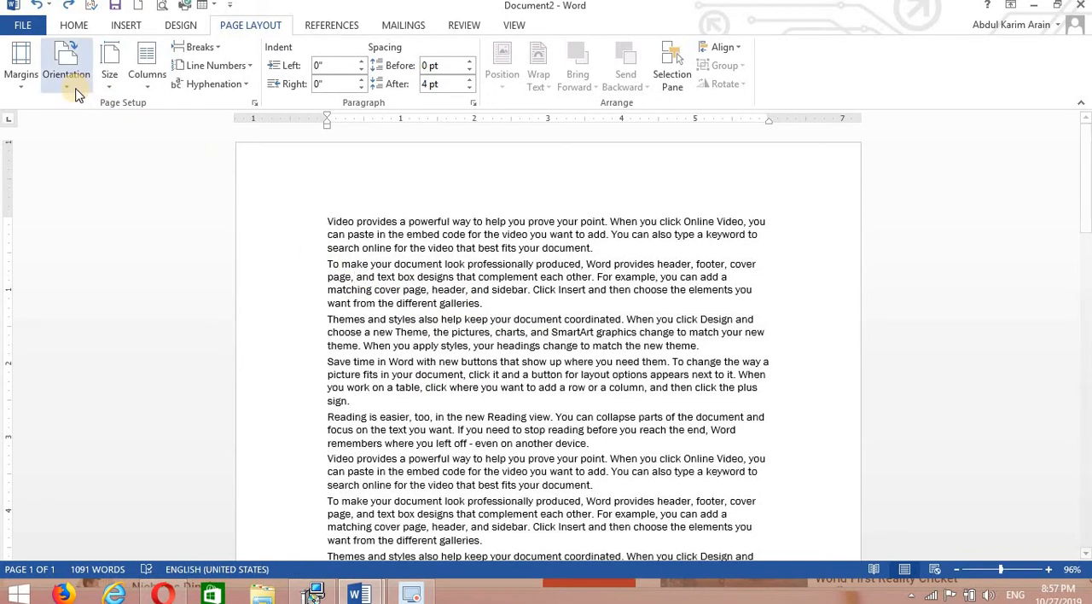
Switch the page orientation to Landscape and back to Portrait.
{"action": "left_click", "coordinate": [67, 65]}
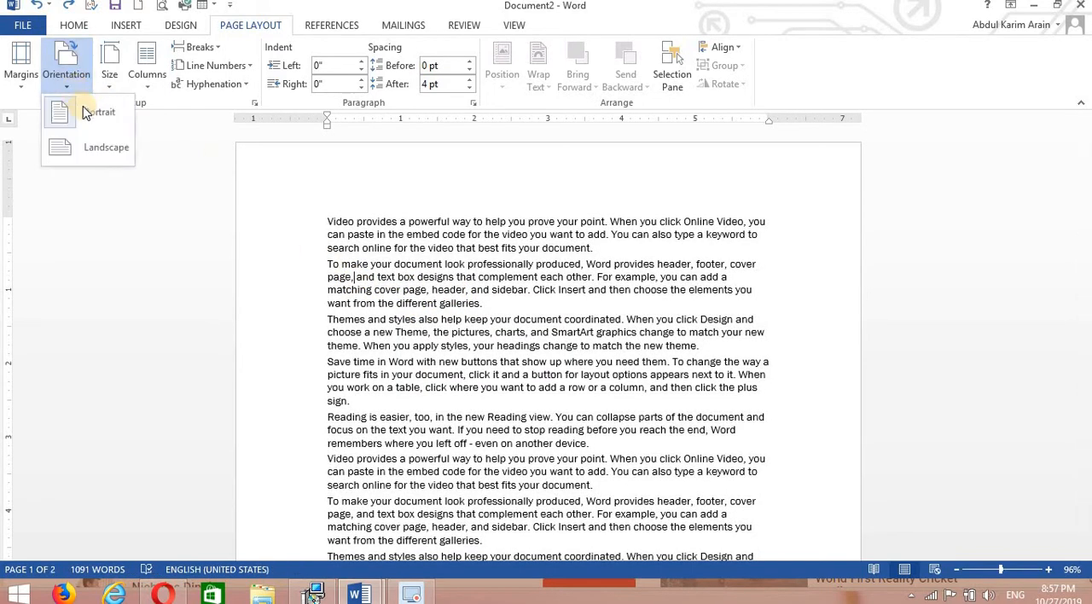
{"action": "left_click", "coordinate": [98, 149]}
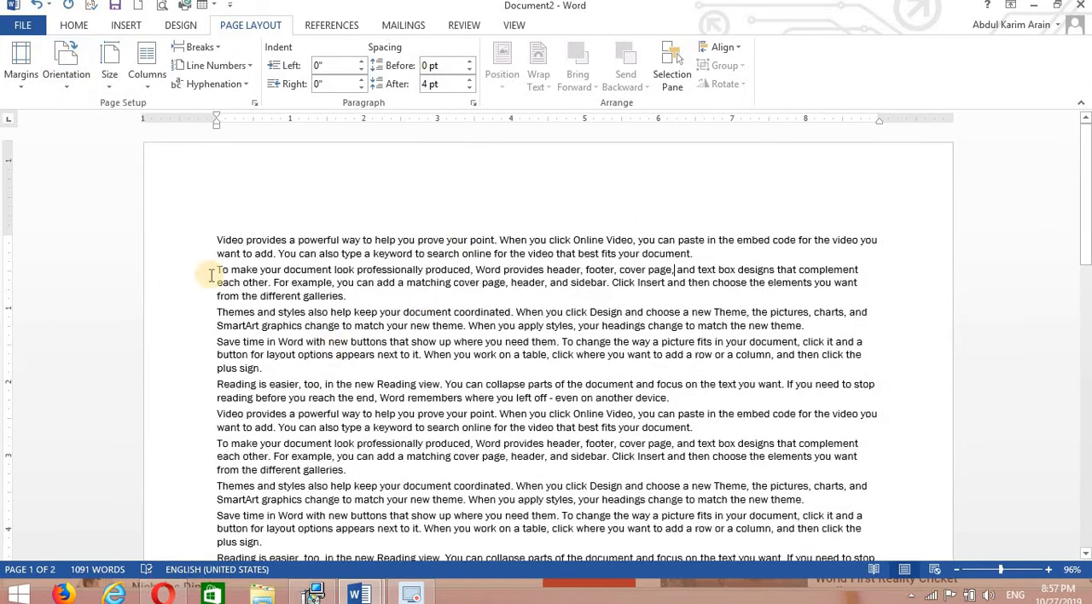
{"action": "left_click", "coordinate": [76, 83]}
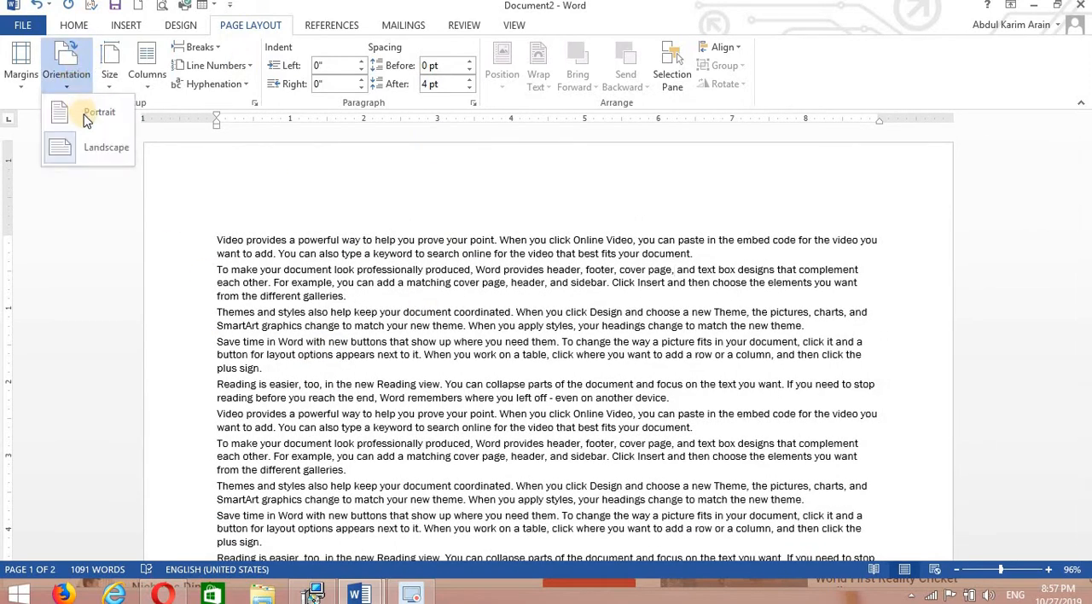
{"action": "left_click", "coordinate": [73, 113]}
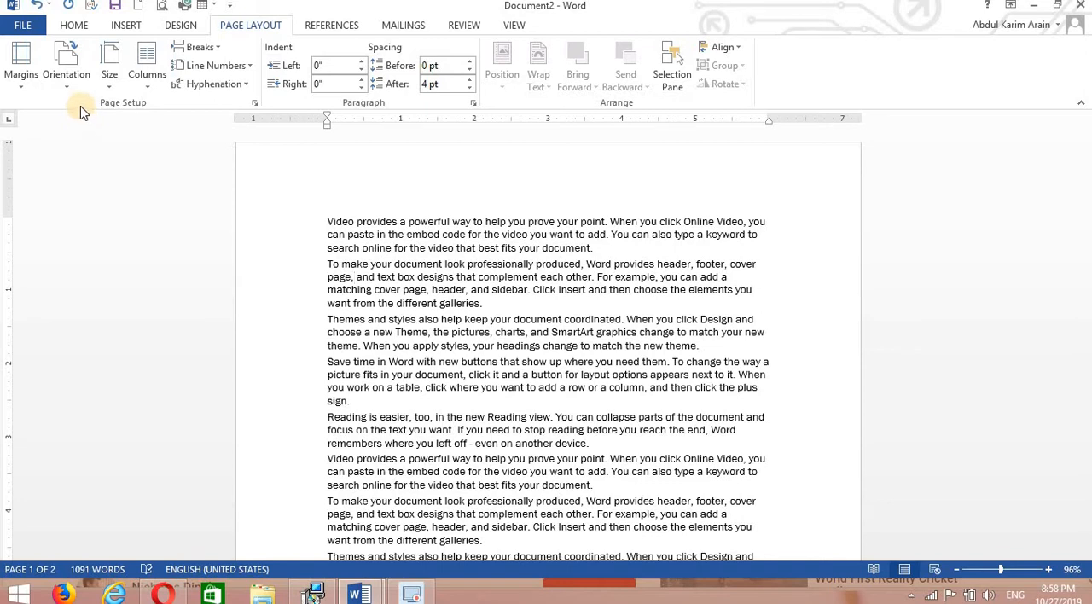
Try the Legal (8.5" x 14") and A3 (11.69" x 16.54") paper sizes on the document.
{"action": "left_click", "coordinate": [110, 85]}
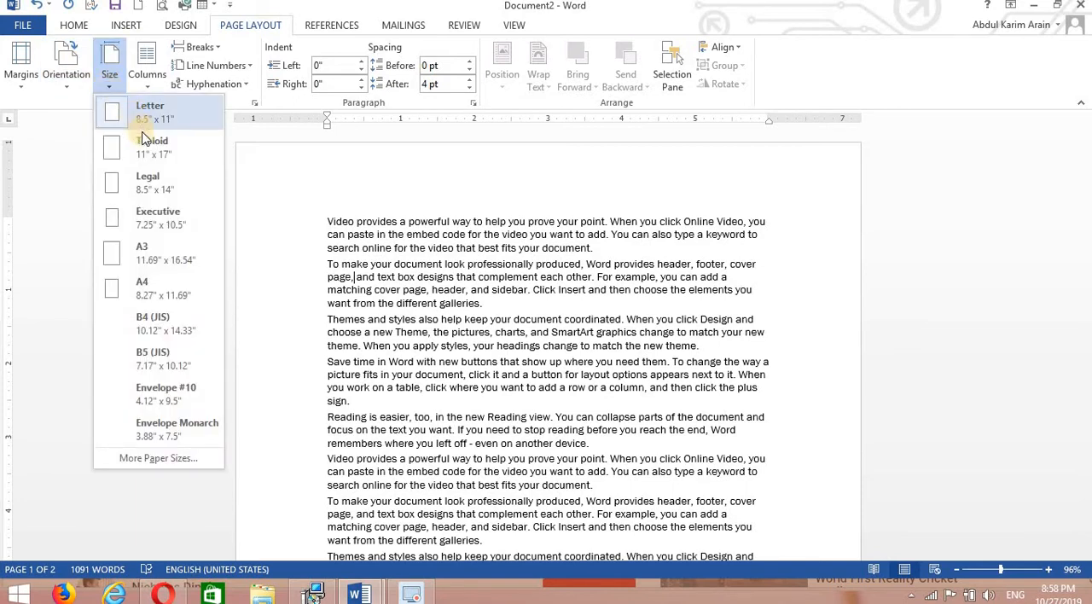
{"action": "left_click", "coordinate": [147, 181]}
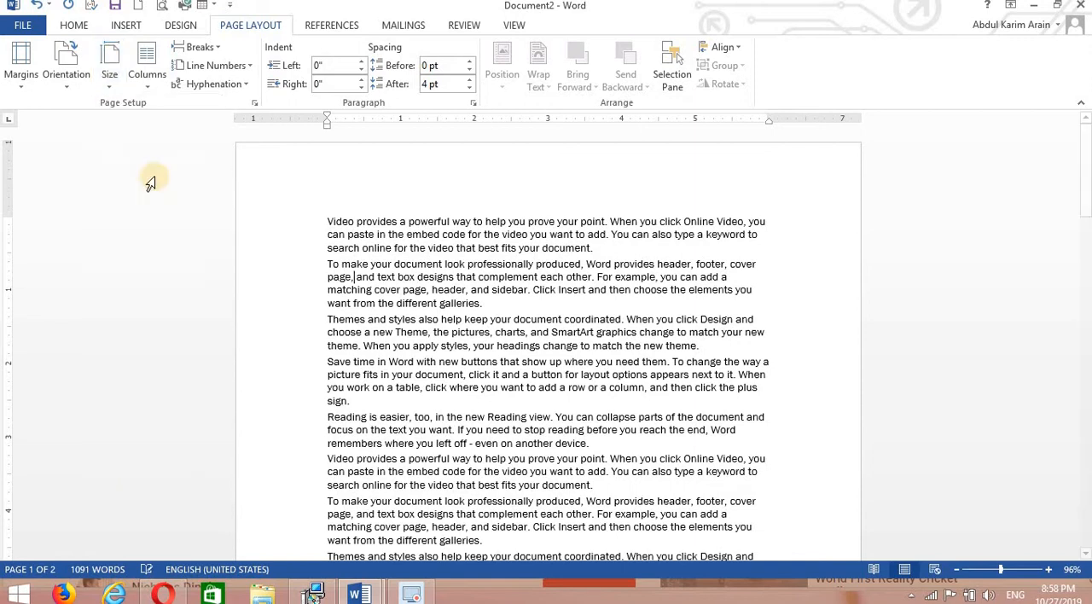
{"action": "left_click", "coordinate": [108, 75]}
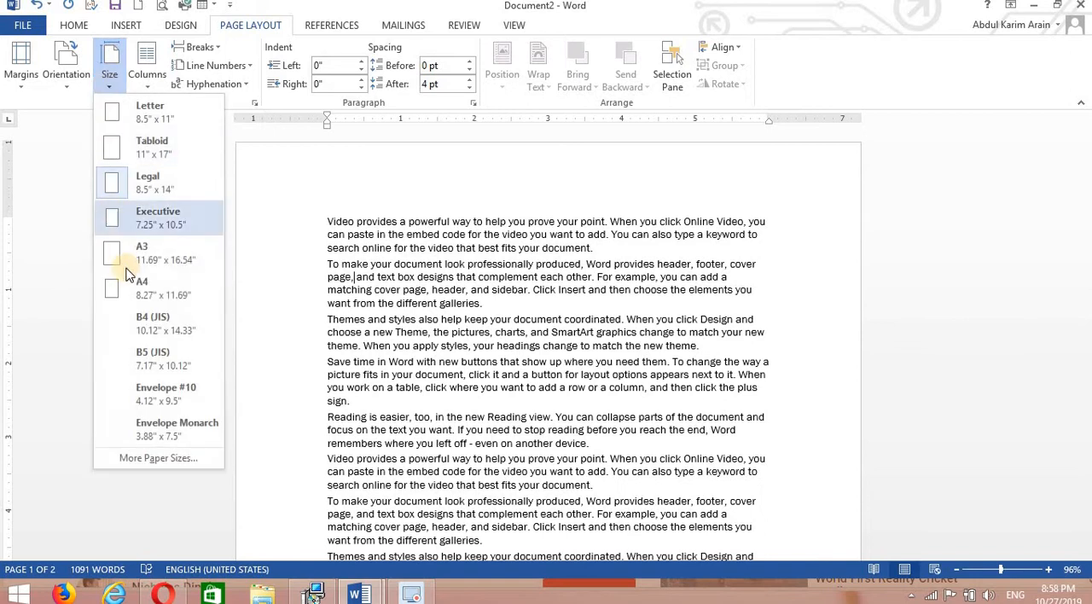
{"action": "left_click", "coordinate": [121, 271]}
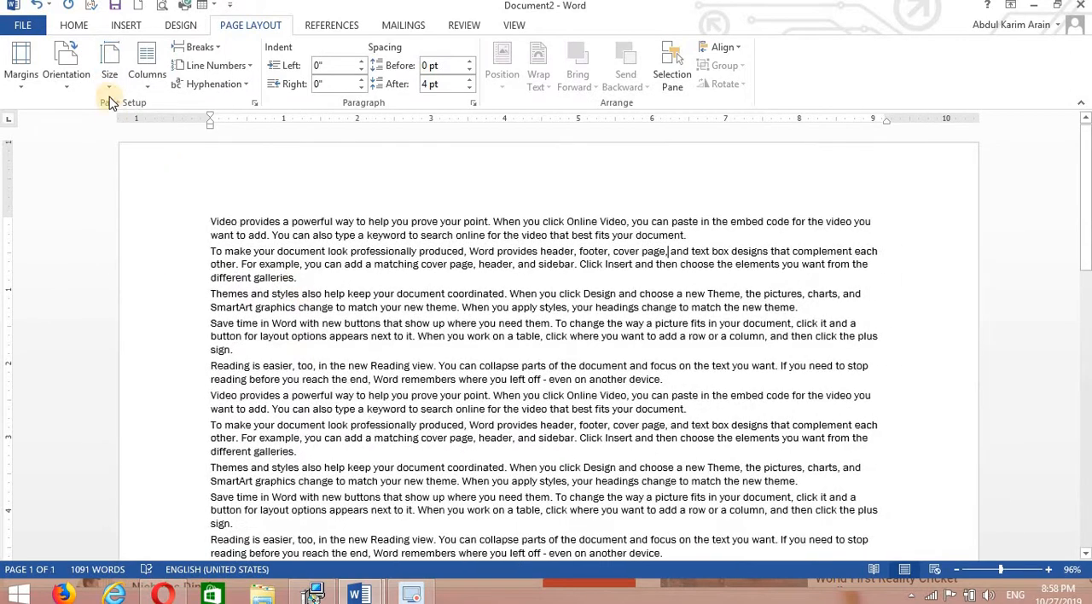
Set the document's paper size to A4 (8.27" x 11.69").
{"action": "left_click", "coordinate": [110, 85]}
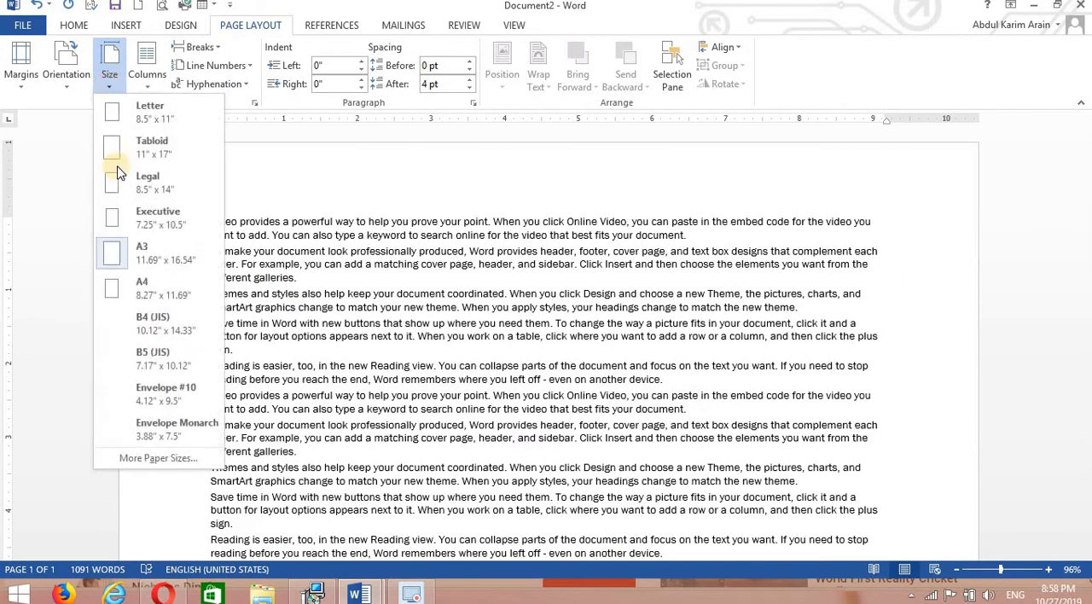
{"action": "left_click", "coordinate": [139, 294]}
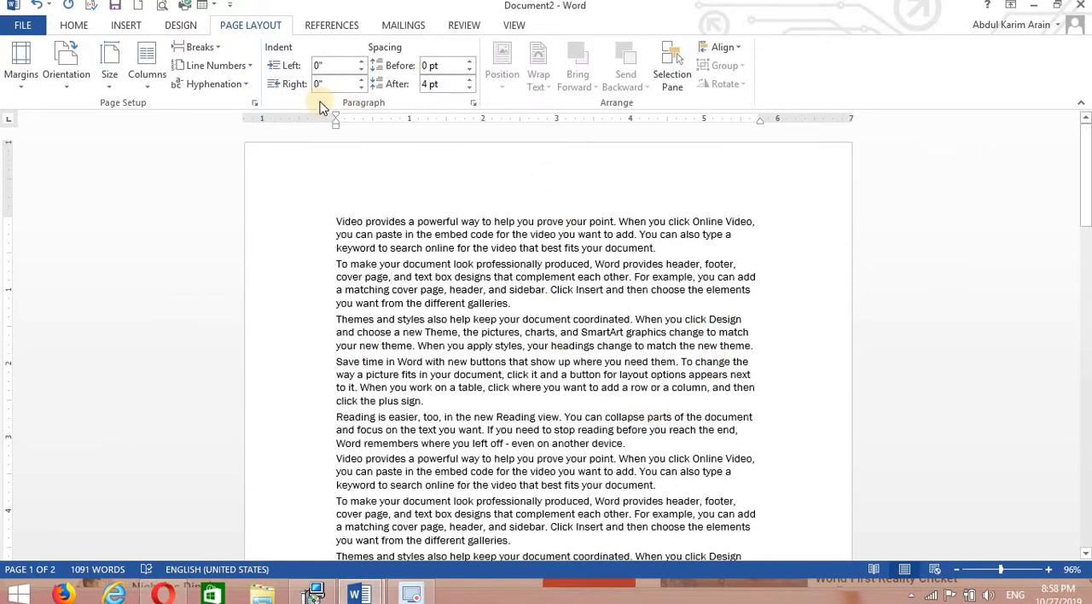
{"action": "left_click", "coordinate": [110, 68]}
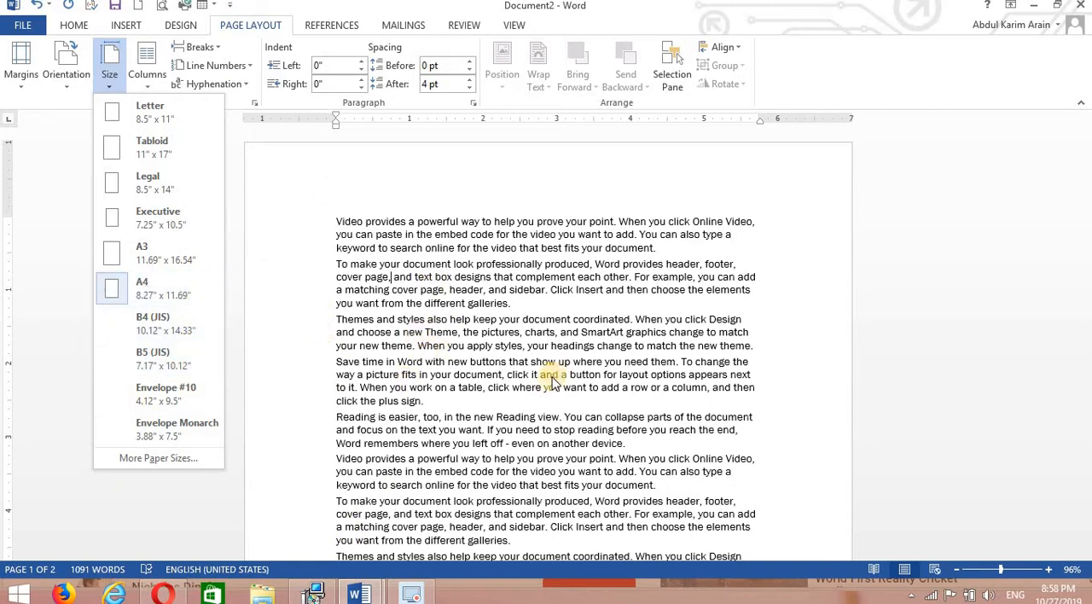
{"action": "left_click", "coordinate": [426, 320]}
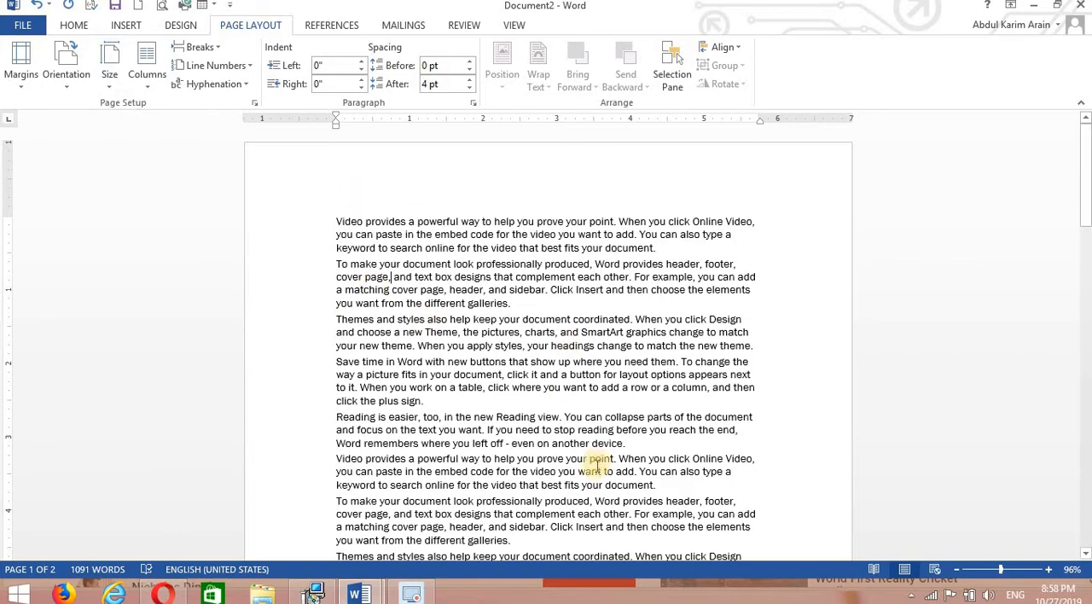
{"action": "left_click_drag", "start_coordinate": [1088, 152], "coordinate": [1074, 78]}
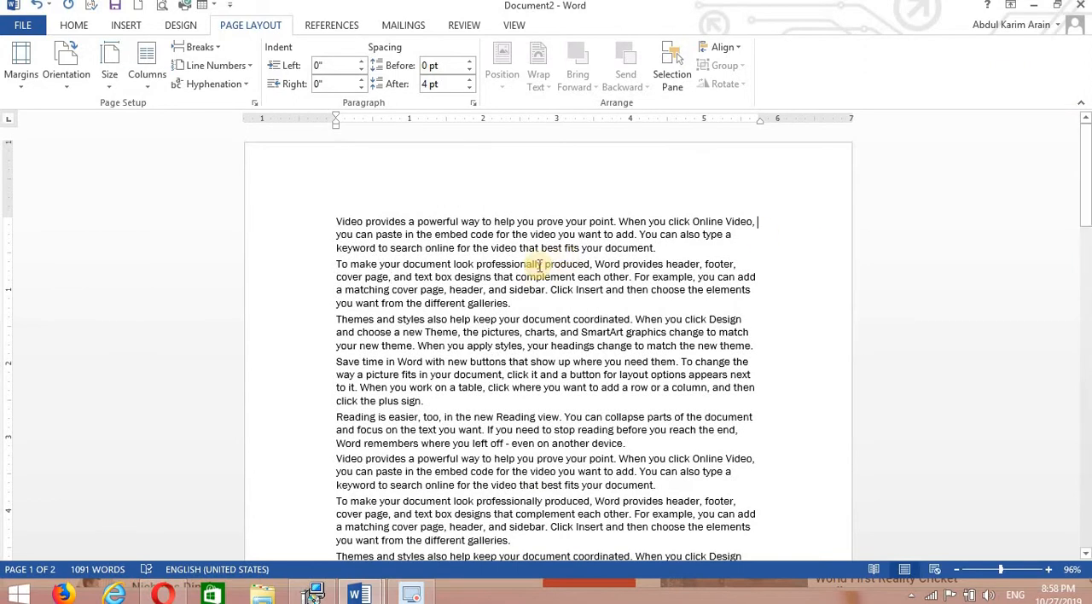
{"action": "left_click", "coordinate": [221, 47]}
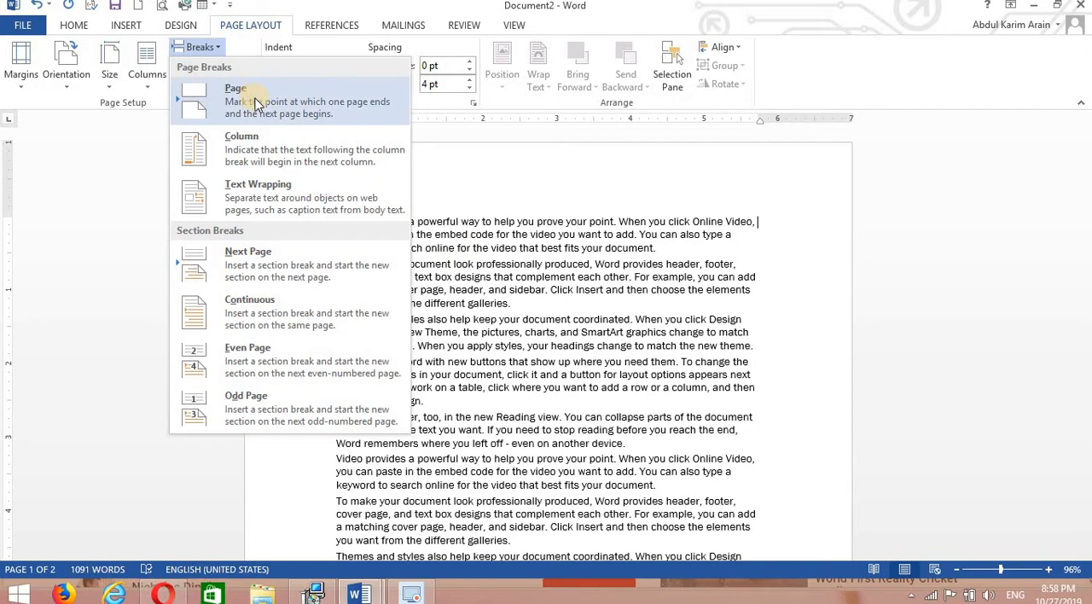
{"action": "left_click", "coordinate": [354, 149]}
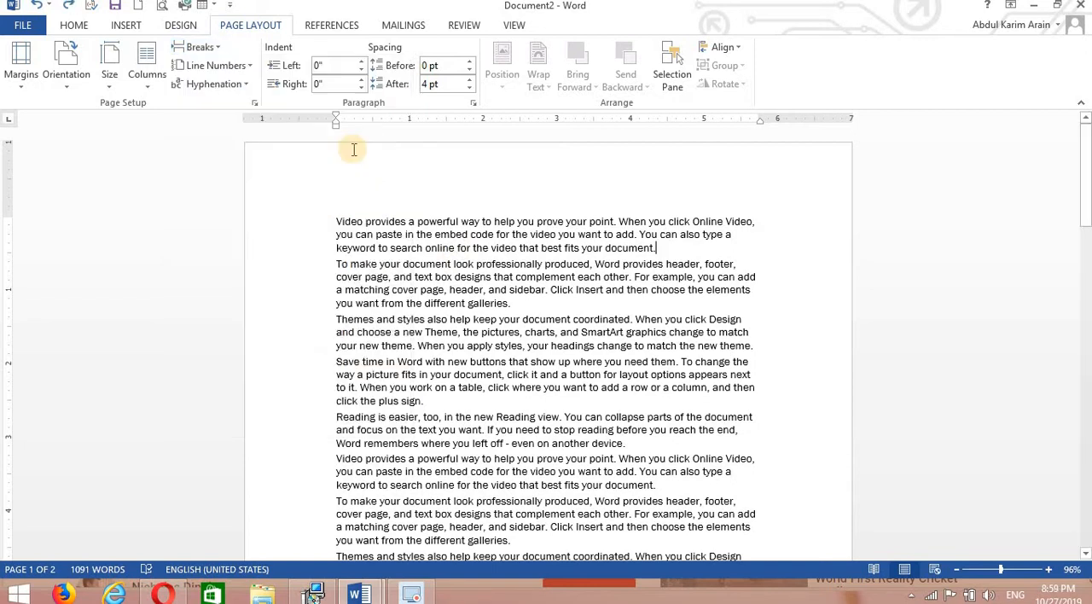
{"action": "left_click", "coordinate": [215, 47]}
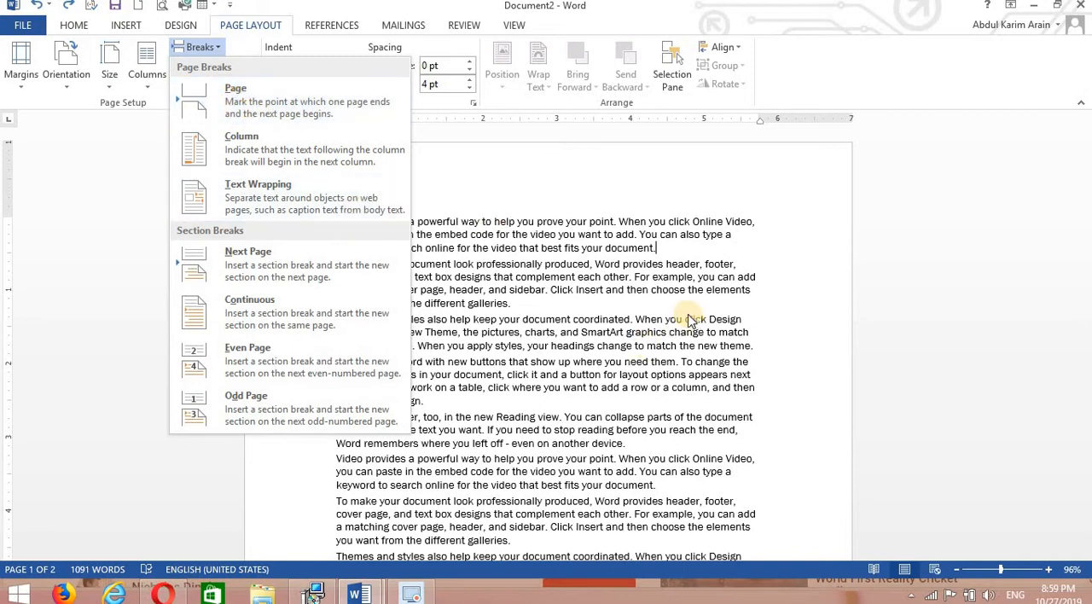
Insert a page break after the second paragraph, check the first page, and undo the break.
{"action": "left_click", "coordinate": [504, 322]}
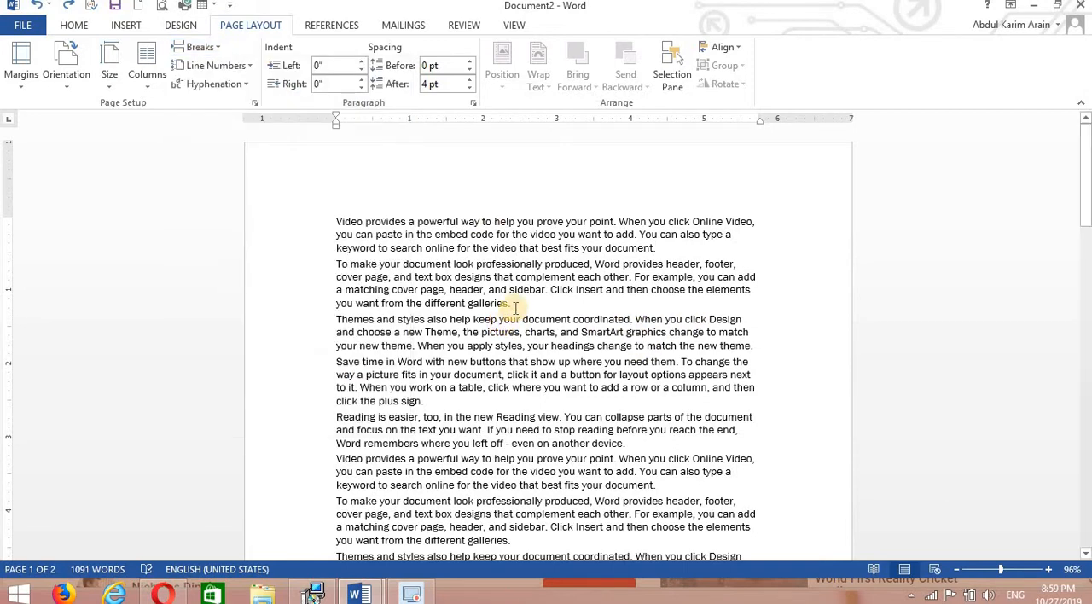
{"action": "left_click", "coordinate": [218, 54]}
{"action": "left_click", "coordinate": [205, 88]}
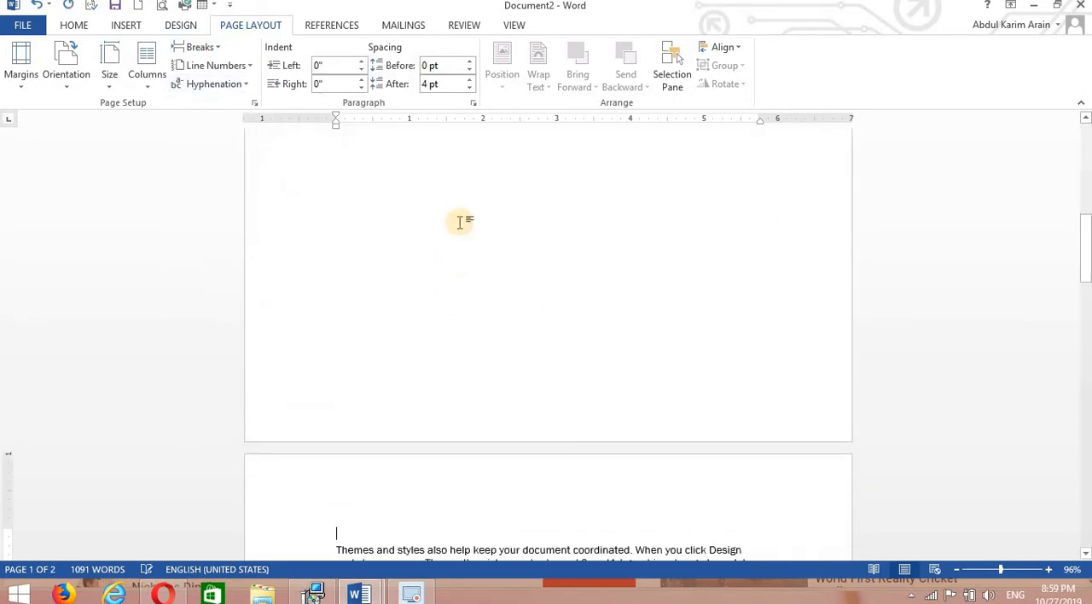
{"action": "left_click_drag", "start_coordinate": [1083, 263], "coordinate": [1080, 159]}
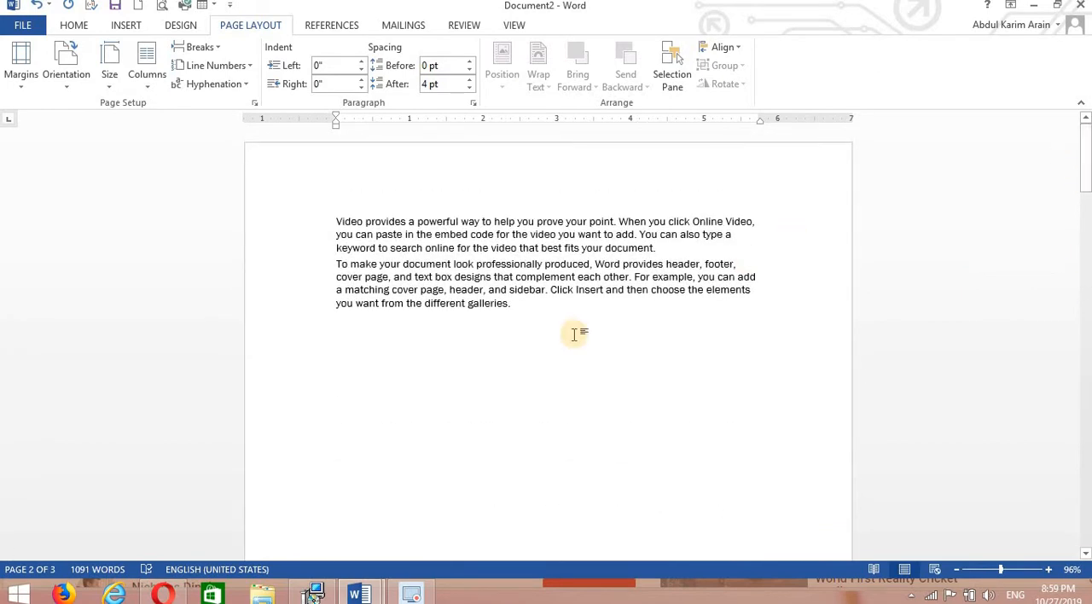
{"action": "key", "text": "ctrl+z"}
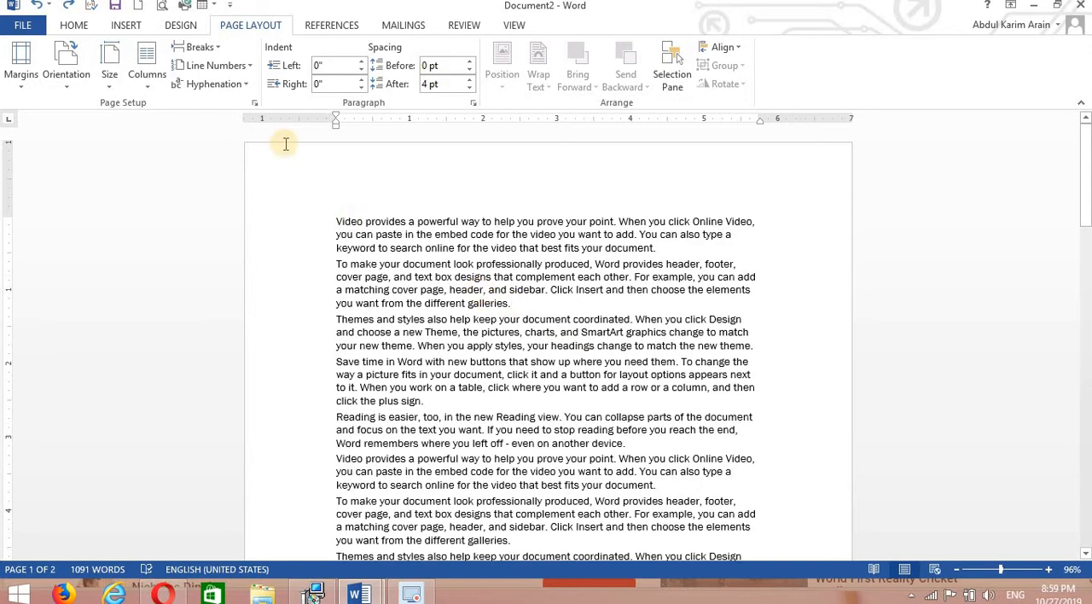
Try the Two and Three column layouts on the document text.
{"action": "left_click", "coordinate": [209, 47]}
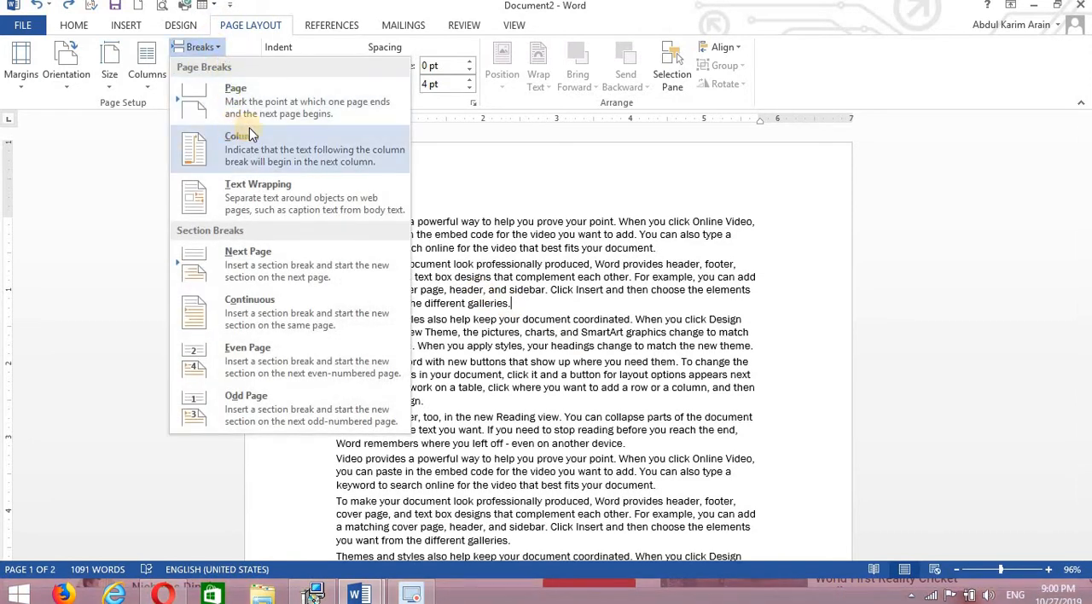
{"action": "left_click", "coordinate": [543, 180]}
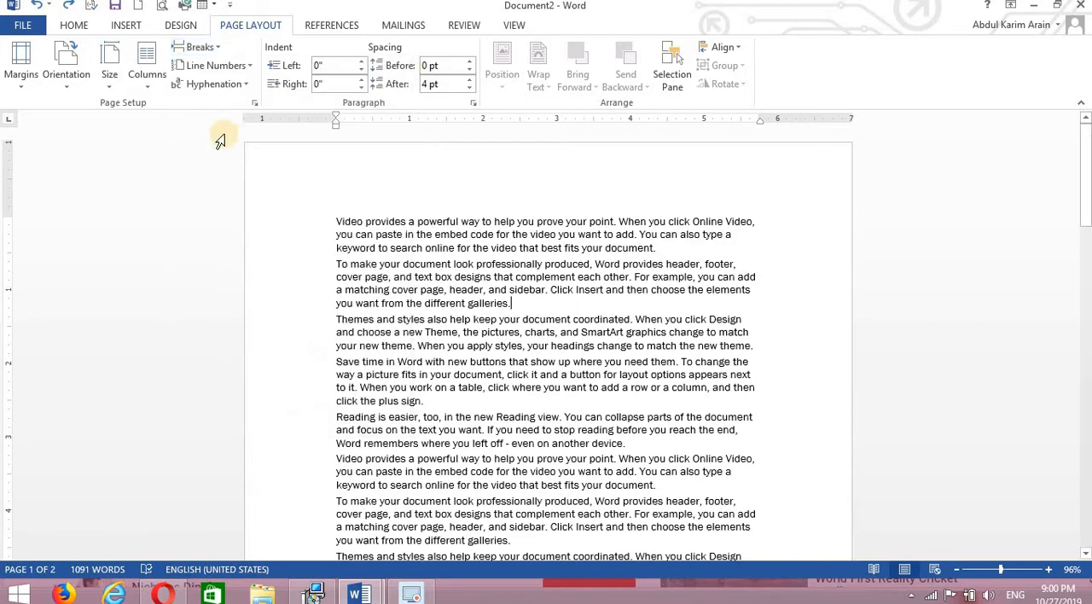
{"action": "left_click", "coordinate": [149, 93]}
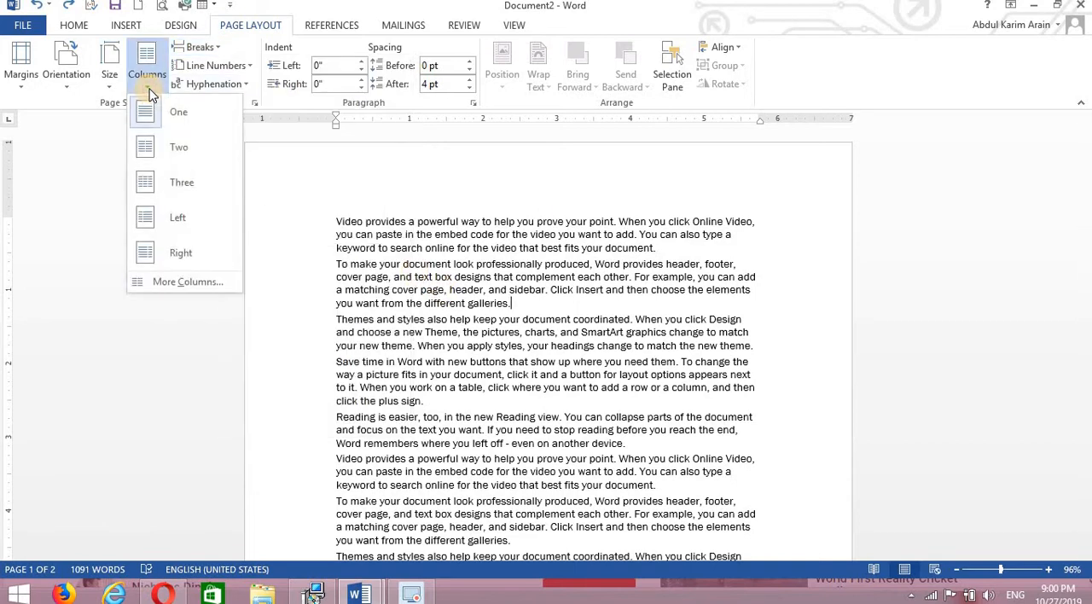
{"action": "left_click", "coordinate": [175, 149]}
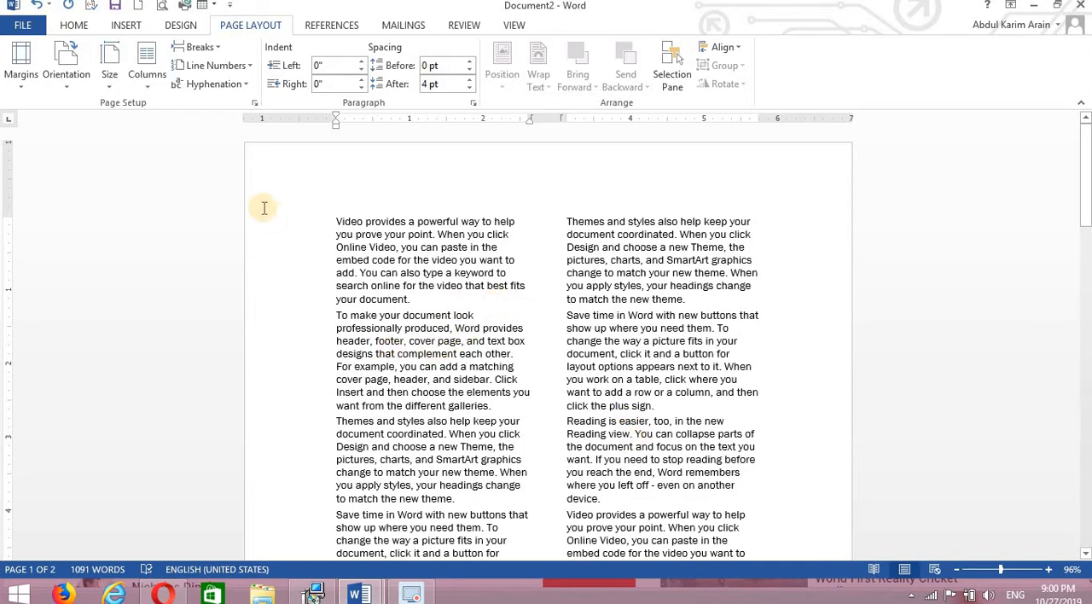
{"action": "left_click", "coordinate": [139, 80]}
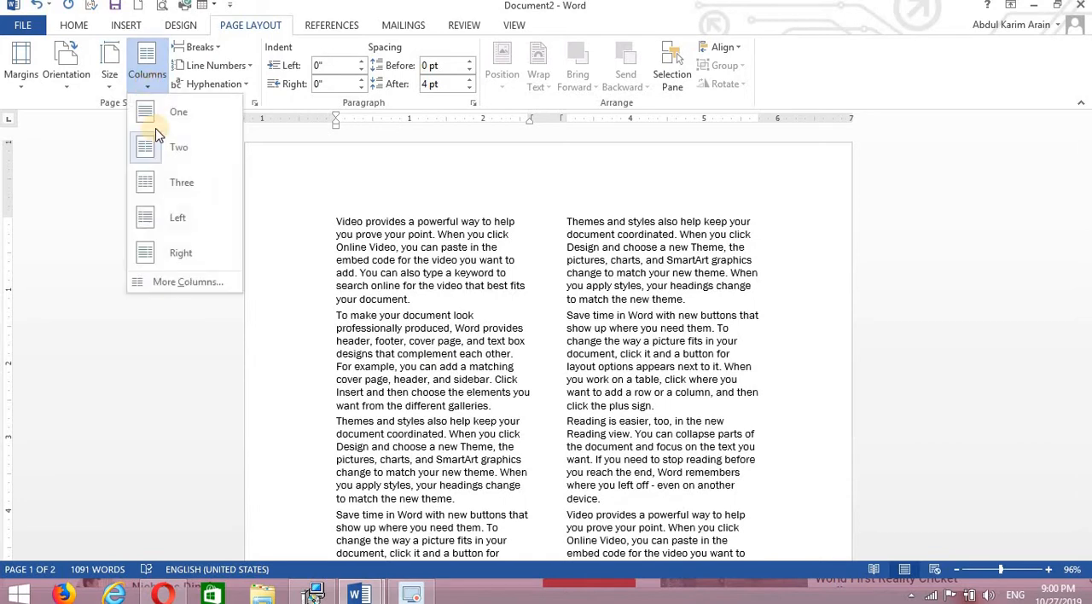
{"action": "left_click", "coordinate": [165, 183]}
Try the Left column layout on the text, followed by the Right column layout.
{"action": "left_click", "coordinate": [158, 80]}
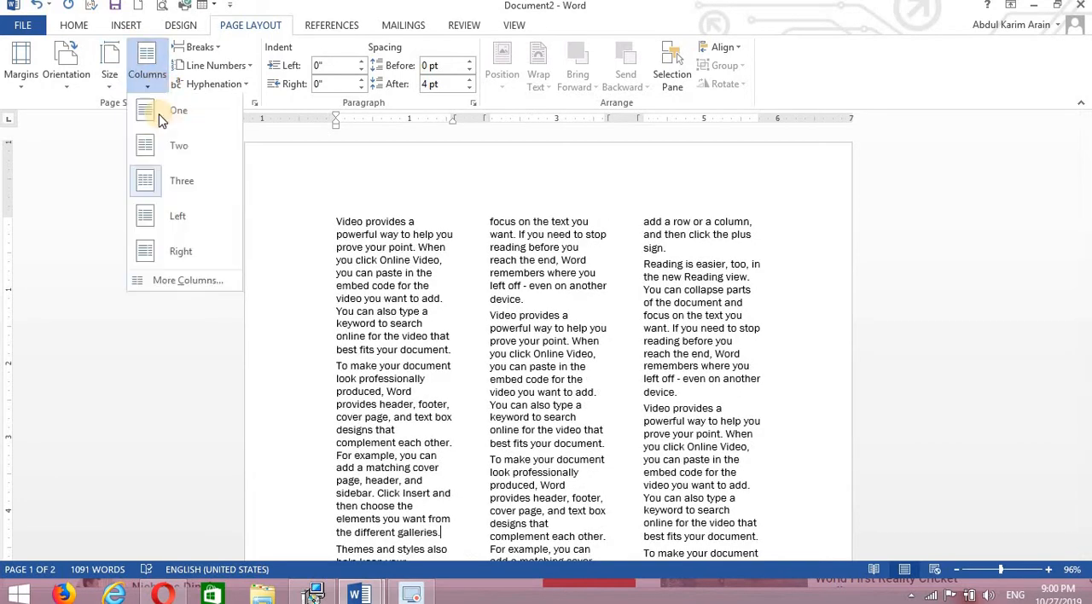
{"action": "left_click", "coordinate": [167, 284]}
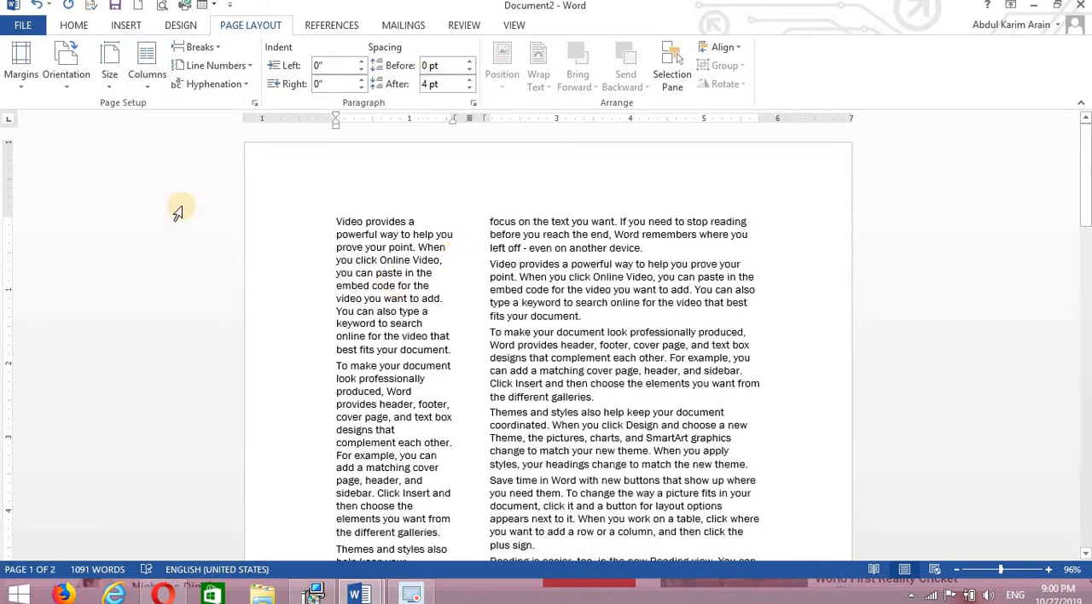
{"action": "left_click", "coordinate": [158, 81]}
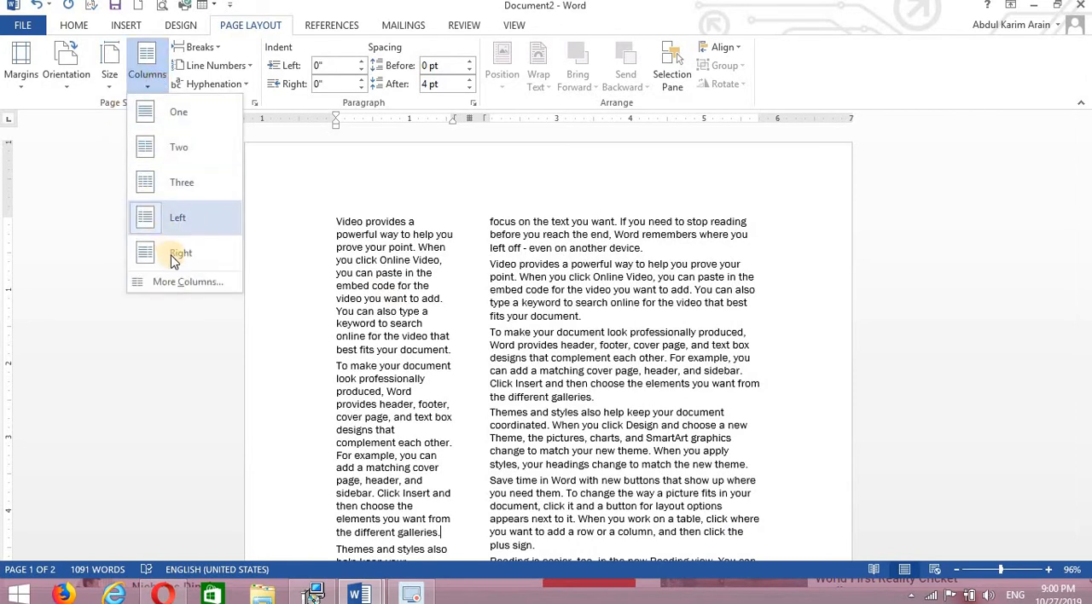
{"action": "left_click", "coordinate": [170, 257]}
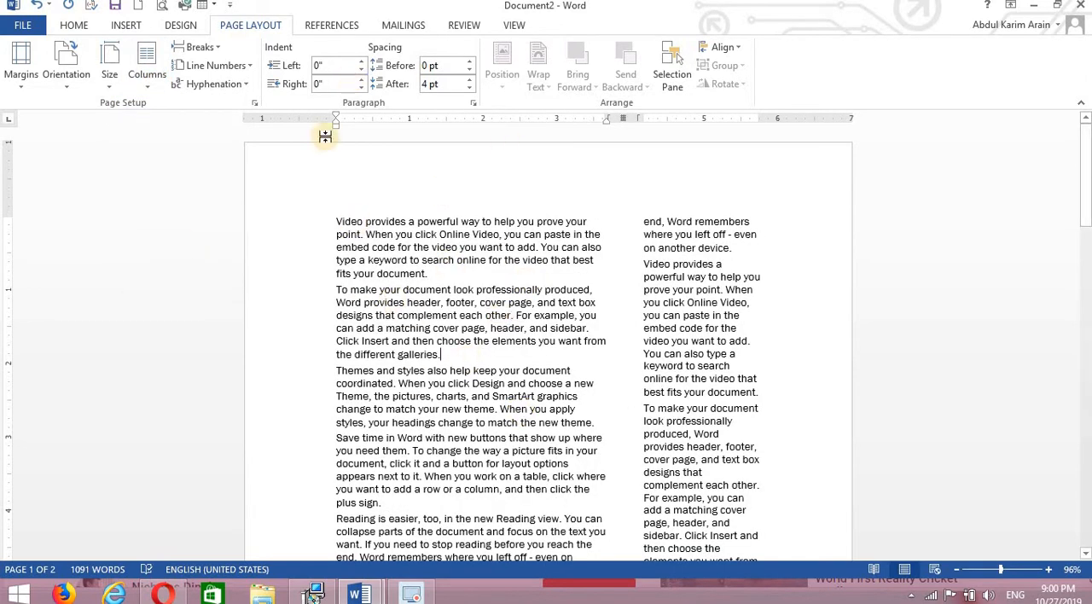
Insert a column break at the end of the second paragraph, after "the different galleries.".
{"action": "left_click", "coordinate": [219, 51]}
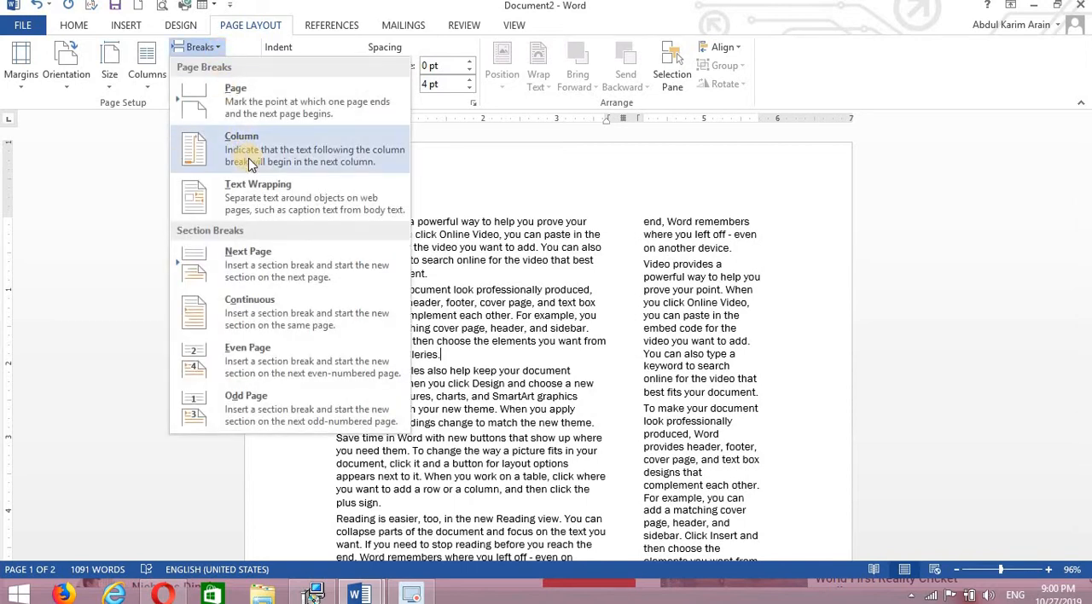
{"action": "left_click", "coordinate": [456, 354]}
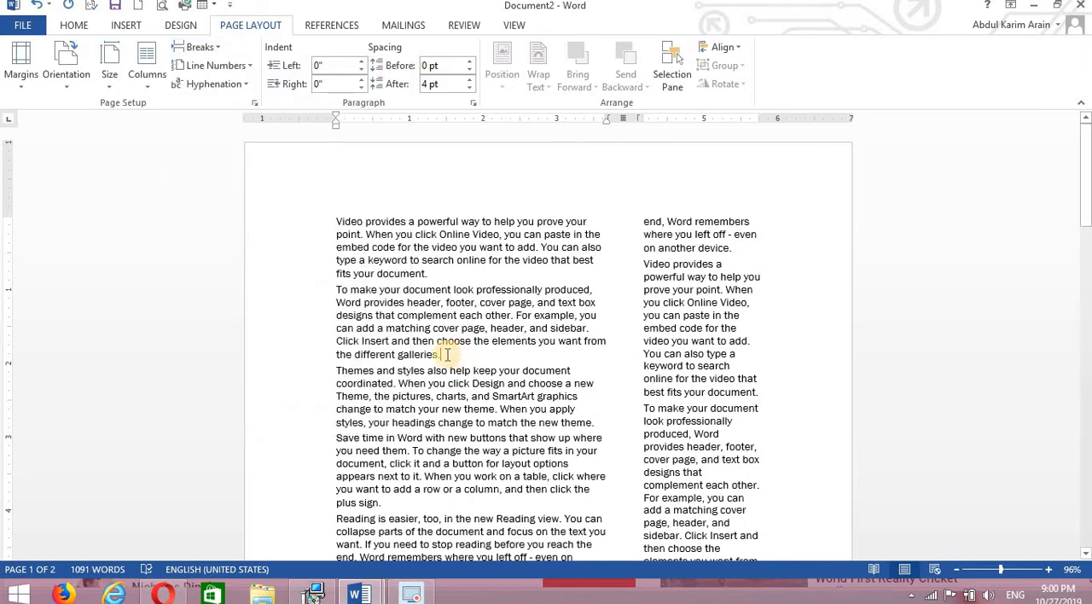
{"action": "left_click", "coordinate": [214, 48]}
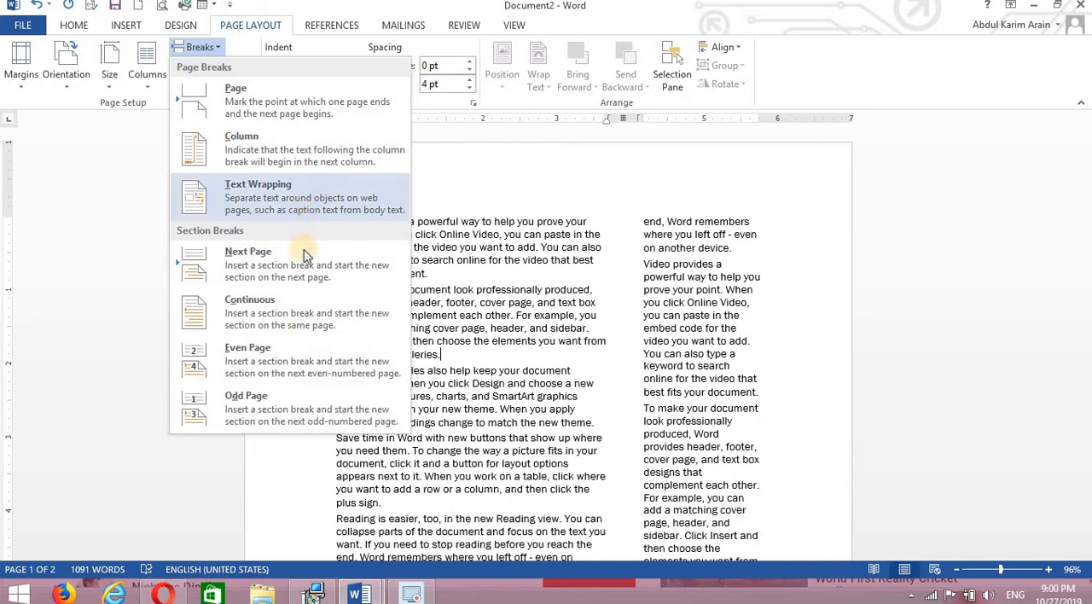
{"action": "left_click", "coordinate": [296, 154]}
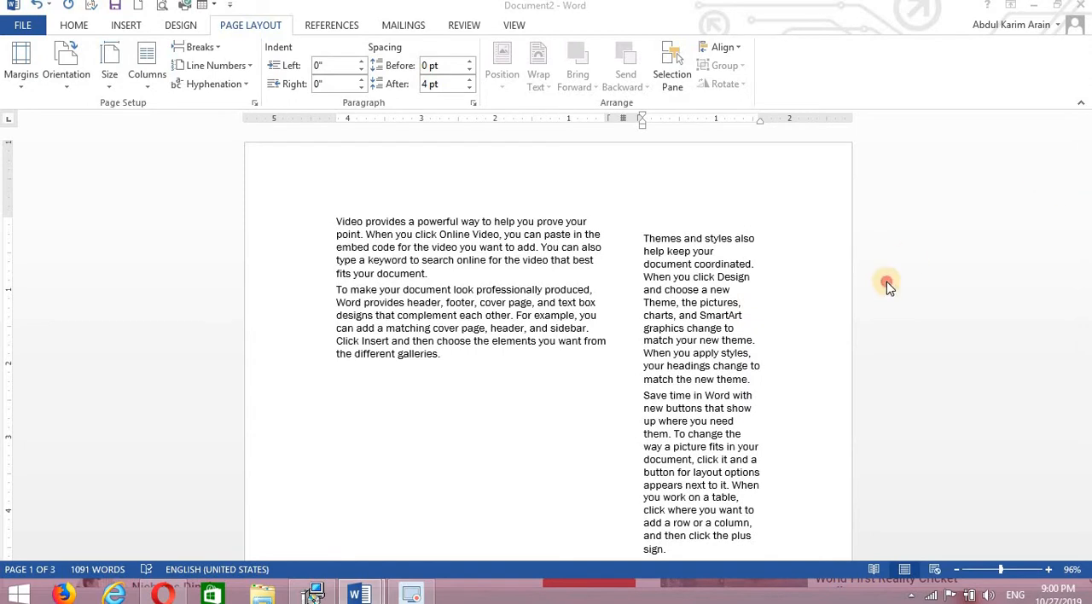
{"action": "double_click", "coordinate": [457, 364]}
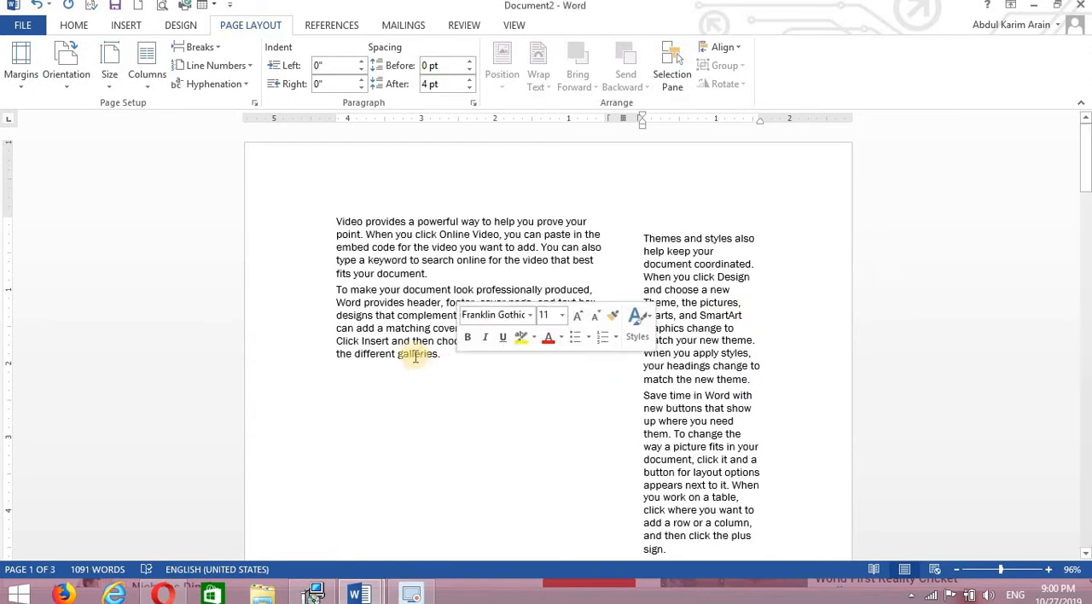
{"action": "left_click", "coordinate": [449, 360]}
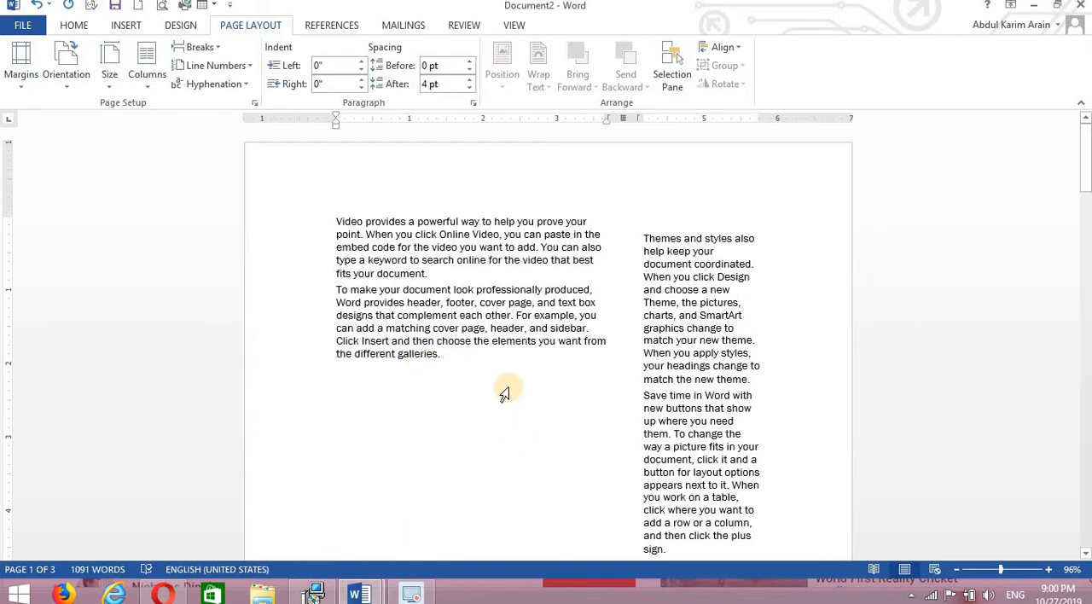
{"action": "left_click_drag", "start_coordinate": [1087, 145], "coordinate": [1085, 68]}
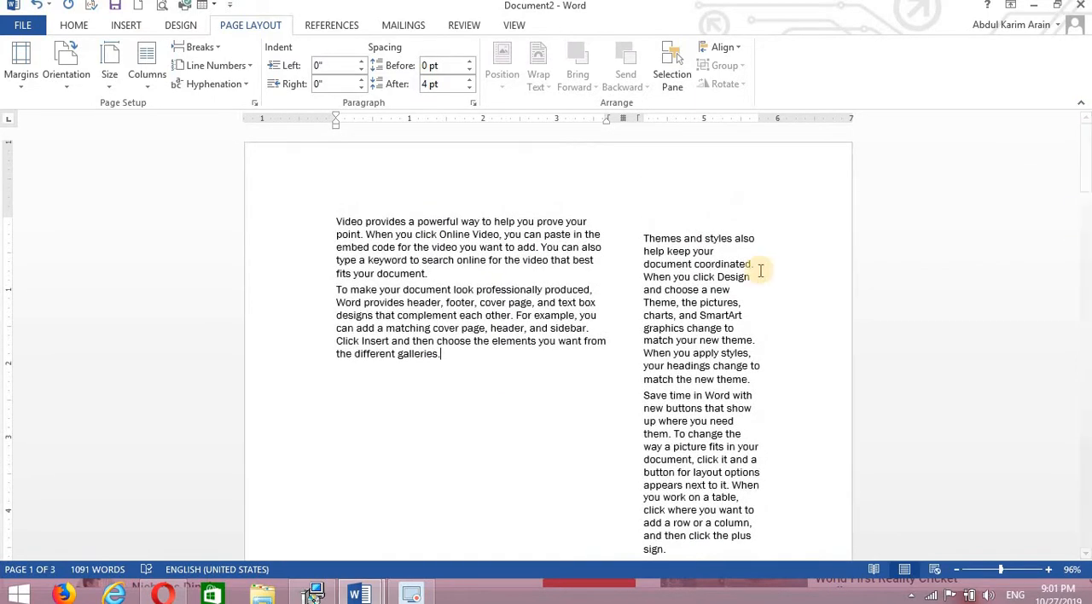
{"action": "left_click", "coordinate": [205, 46]}
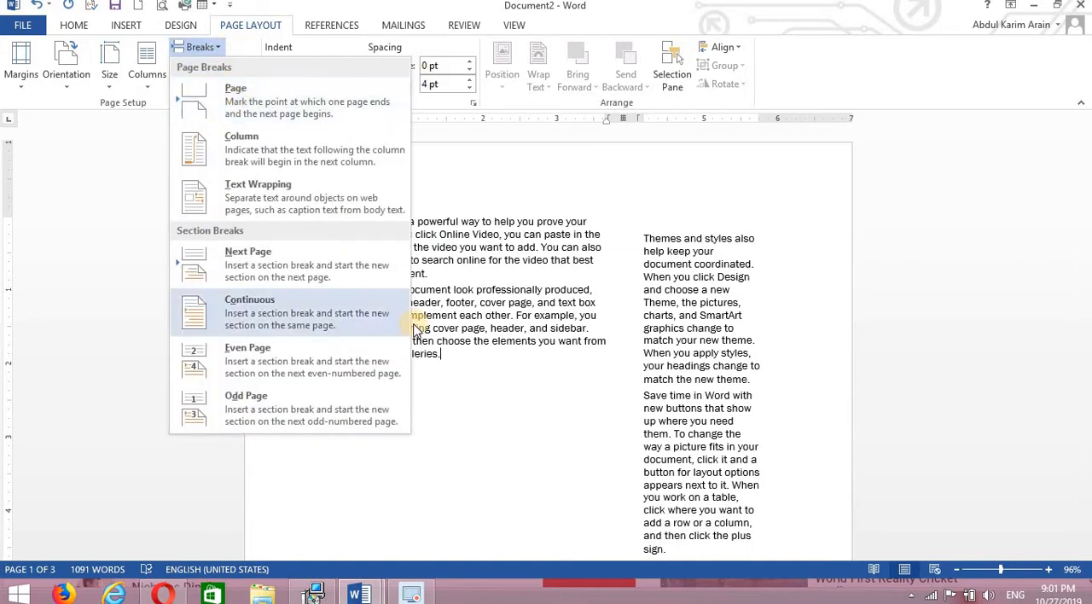
{"action": "left_click", "coordinate": [470, 378]}
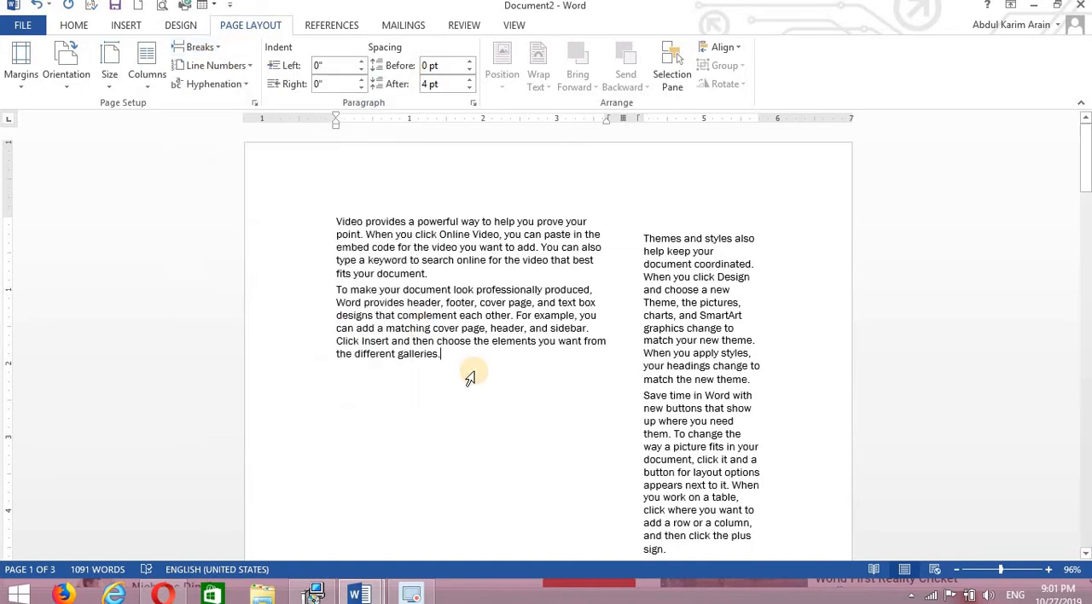
Delete all of the document's text and set the page layout to one column.
{"action": "key", "text": "ctrl+a"}
{"action": "key", "text": "Delete"}
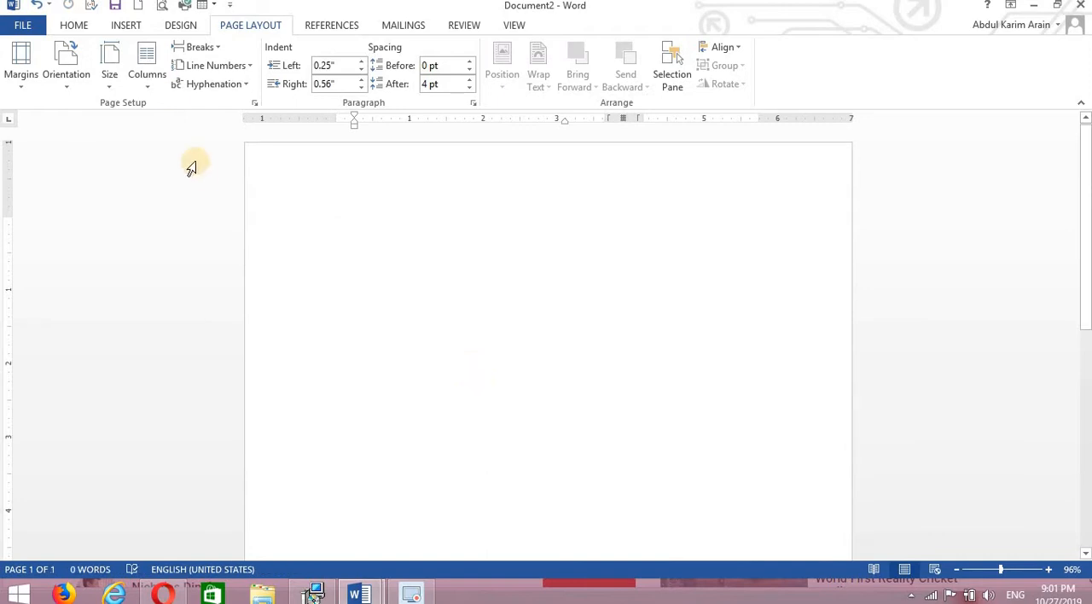
{"action": "left_click", "coordinate": [153, 92]}
{"action": "left_click", "coordinate": [169, 114]}
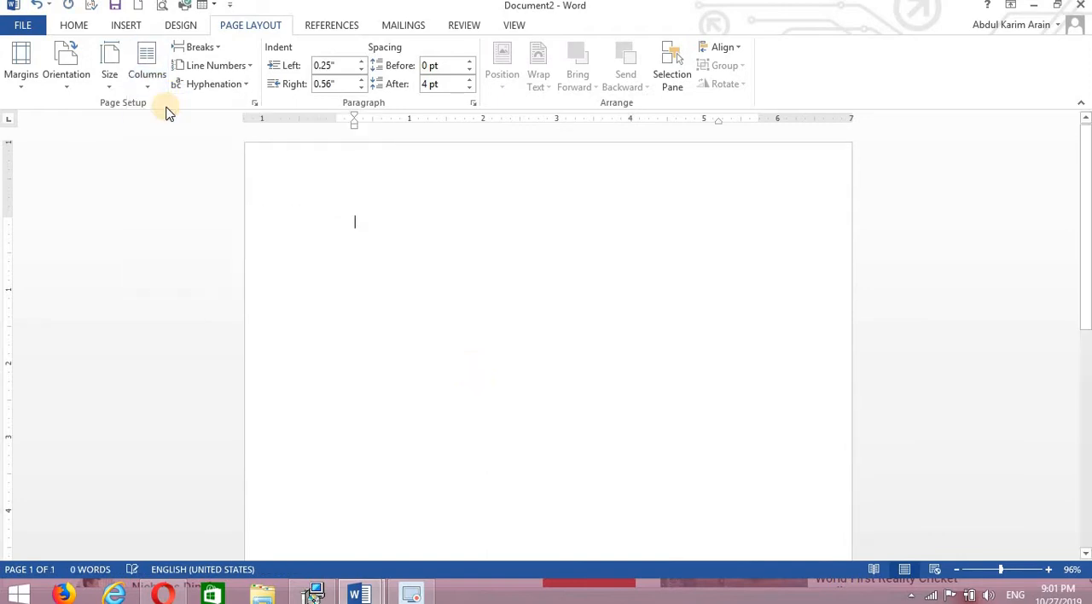
Generate new sample text with =rand(30) and return to the start of the document.
{"action": "type", "text": "rand"}
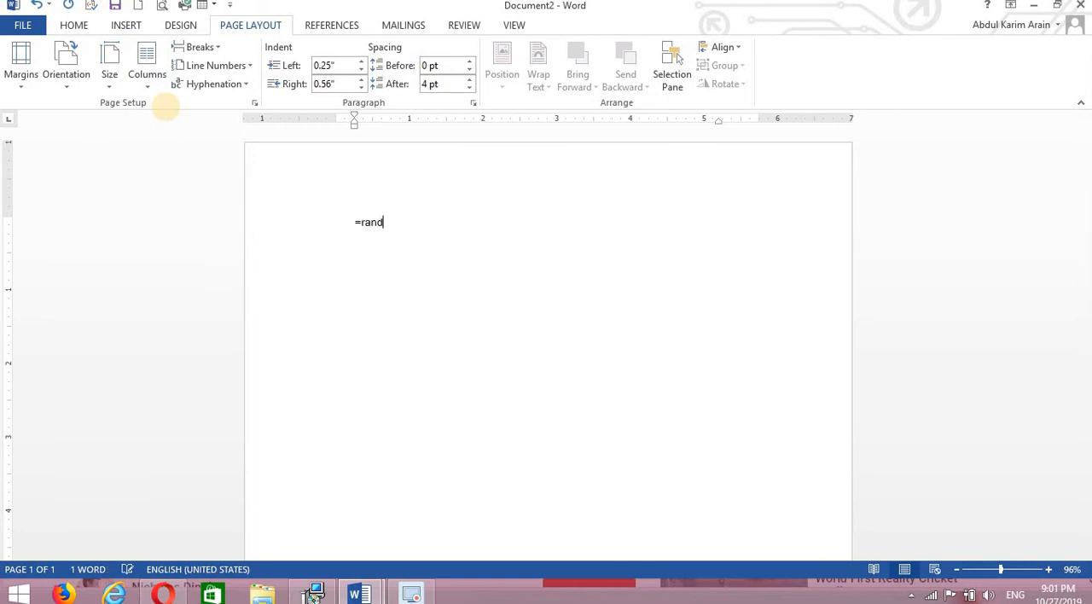
{"action": "type", "text": "(30)"}
{"action": "key", "text": "Return"}
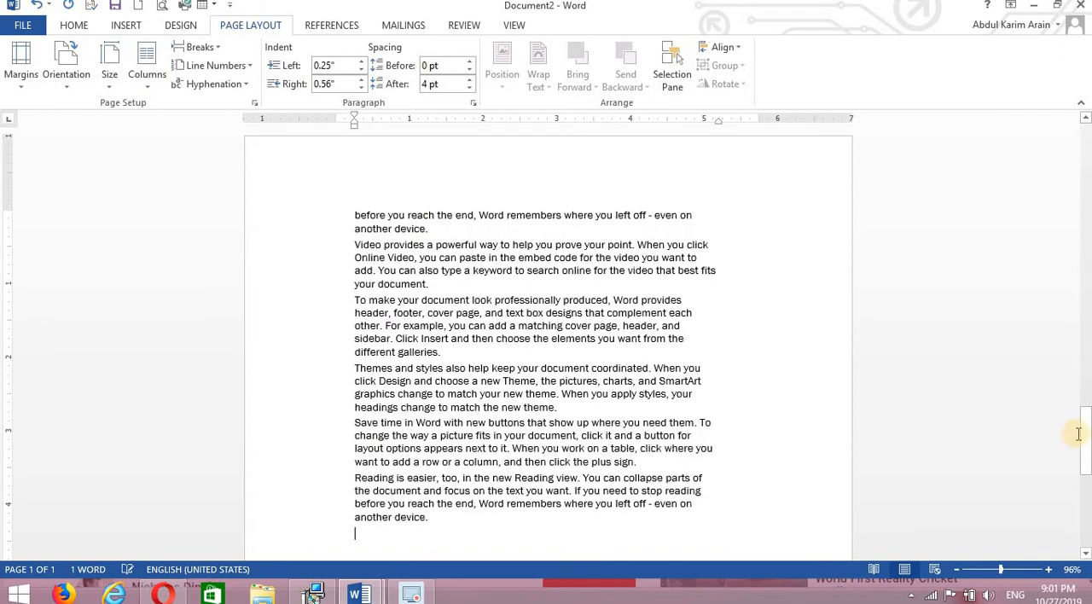
{"action": "left_click_drag", "start_coordinate": [1085, 439], "coordinate": [1085, 154]}
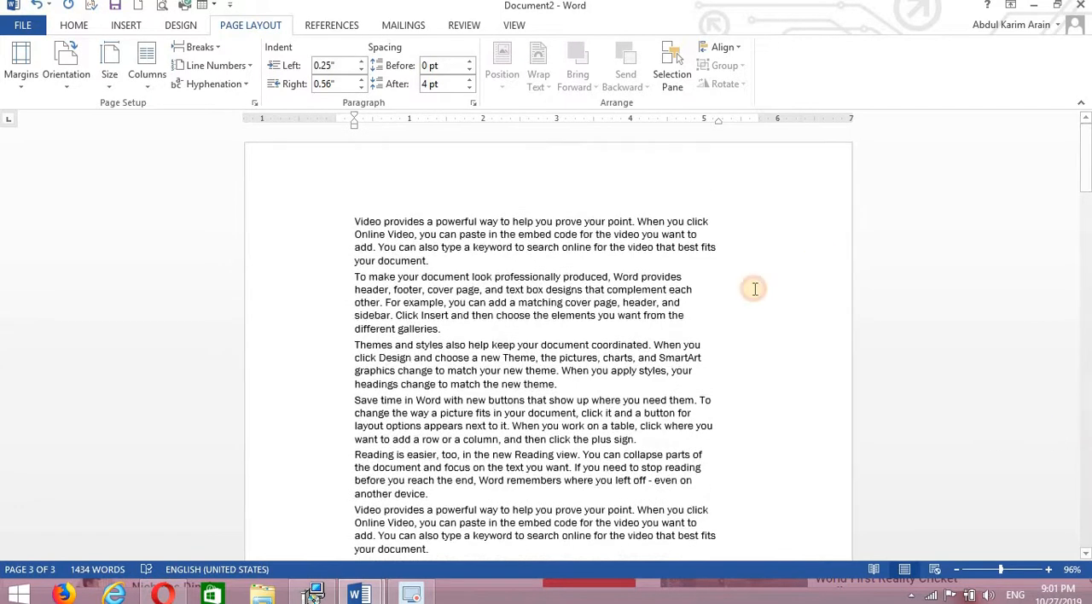
Try a page break at the end of the second paragraph, after "different galleries.", and undo it after viewing the split pages.
{"action": "left_click", "coordinate": [481, 332]}
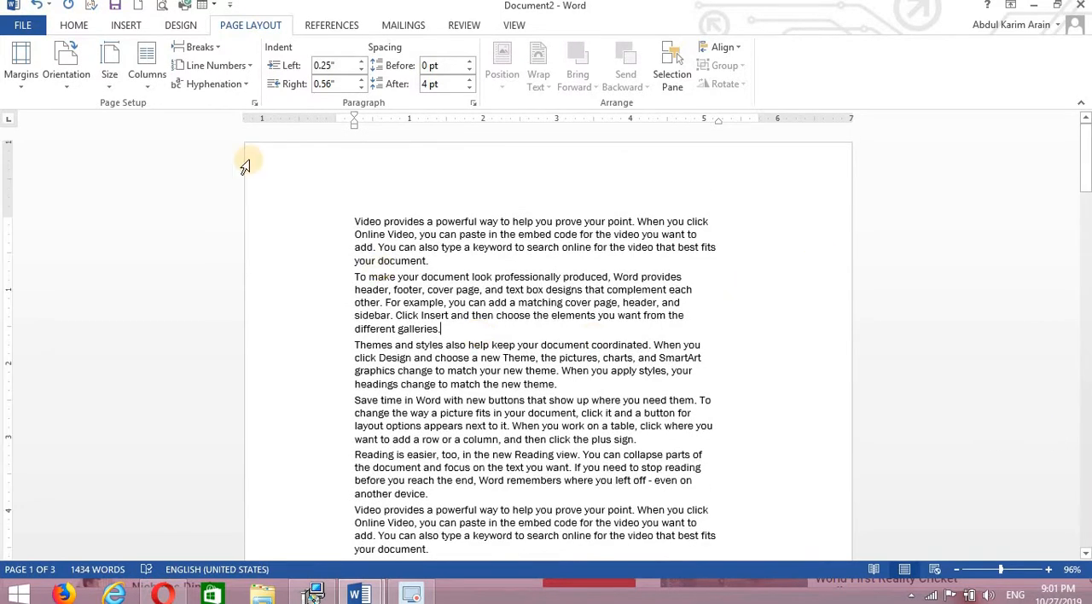
{"action": "left_click", "coordinate": [216, 53]}
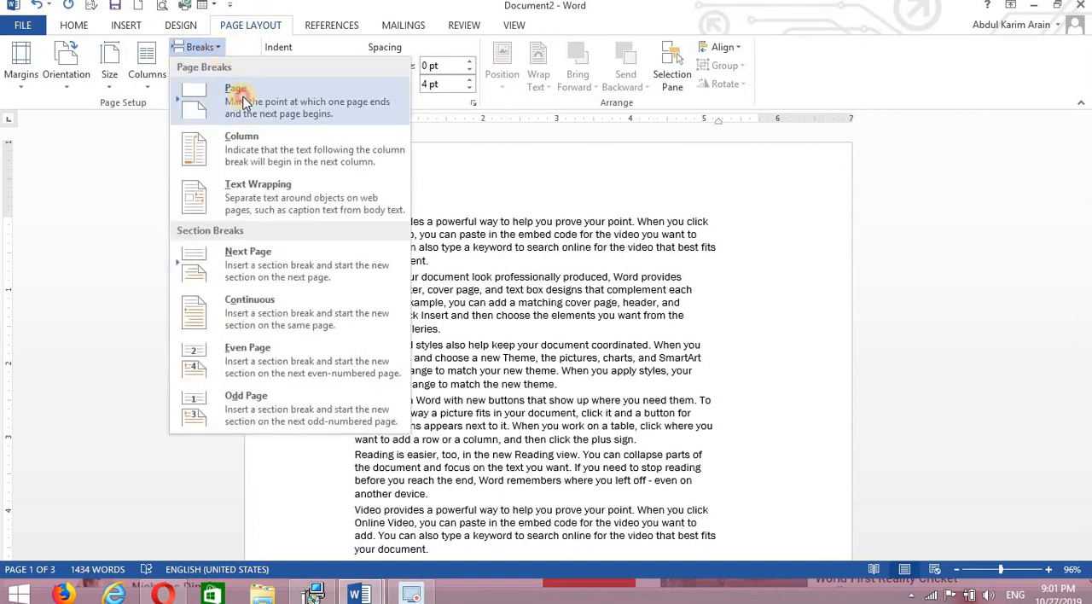
{"action": "left_click", "coordinate": [234, 91]}
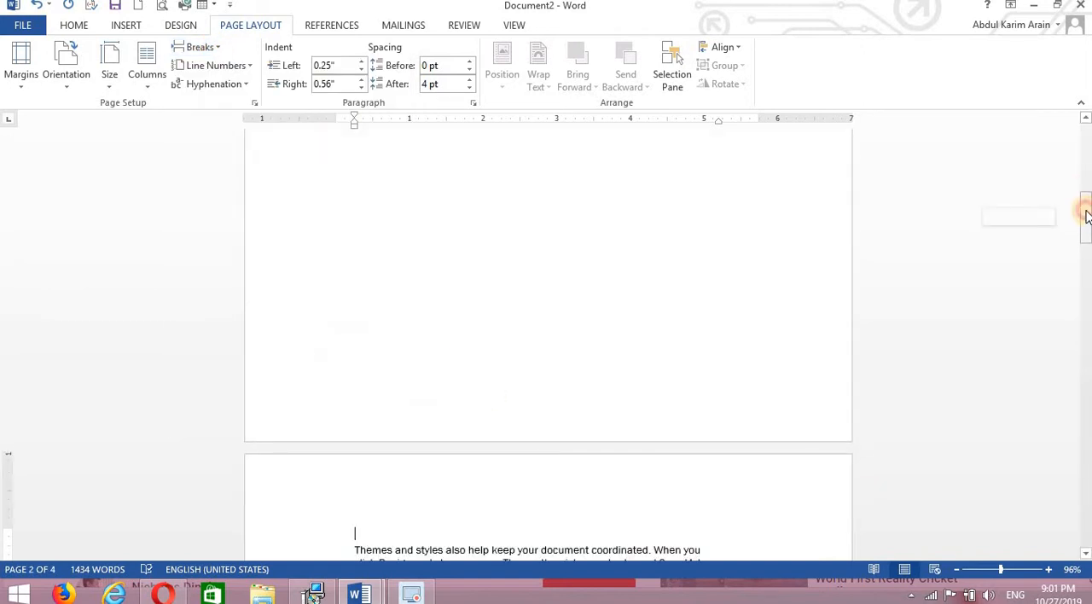
{"action": "left_click_drag", "start_coordinate": [1085, 215], "coordinate": [1085, 98]}
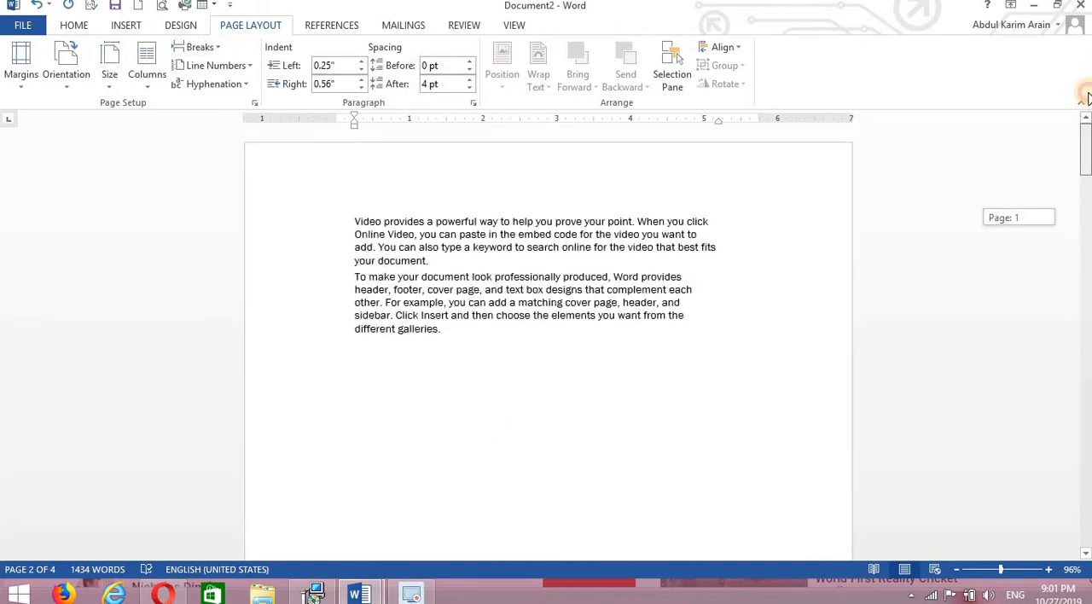
{"action": "left_click_drag", "start_coordinate": [1087, 152], "coordinate": [1087, 162]}
{"action": "key", "text": "ctrl+z"}
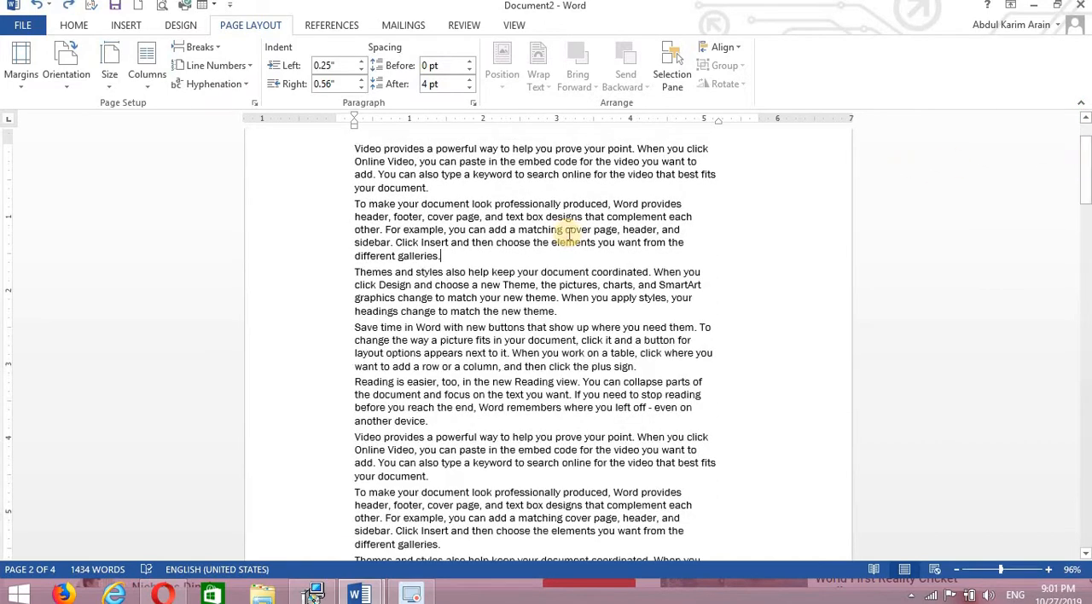
Try a two-column layout with a column break after the first paragraph, and undo both changes.
{"action": "left_click", "coordinate": [149, 84]}
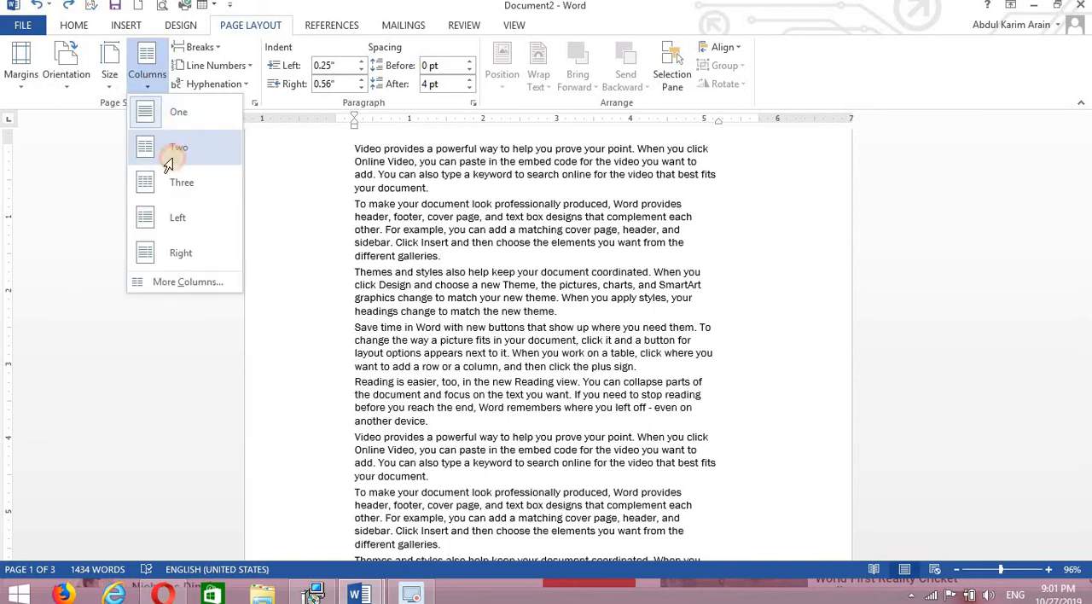
{"action": "left_click", "coordinate": [170, 157]}
{"action": "left_click", "coordinate": [404, 266]}
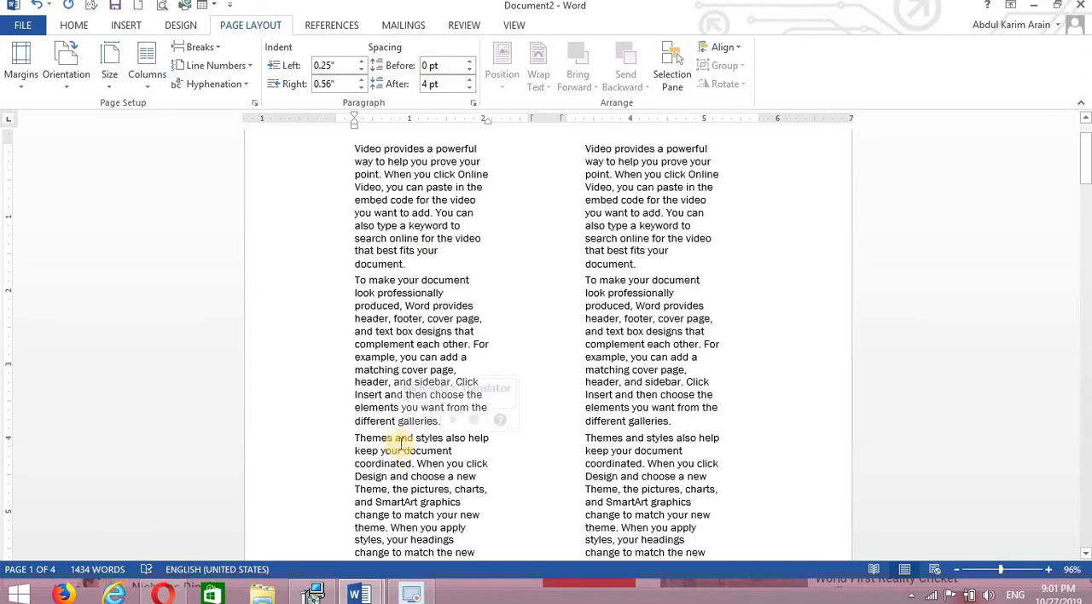
{"action": "left_click", "coordinate": [148, 79]}
{"action": "left_click", "coordinate": [215, 47]}
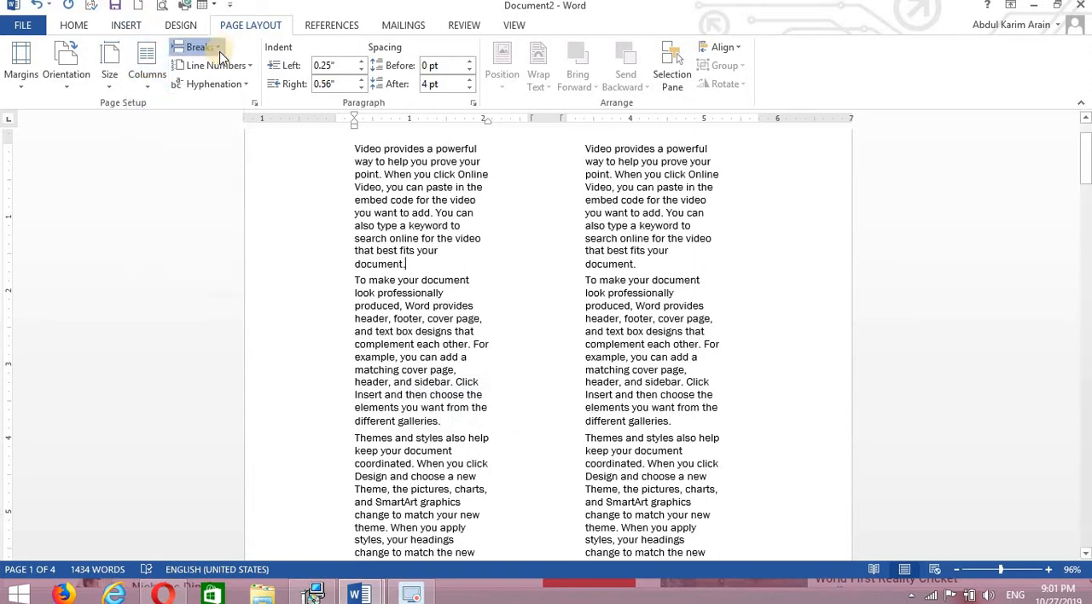
{"action": "left_click", "coordinate": [215, 47]}
{"action": "left_click", "coordinate": [236, 153]}
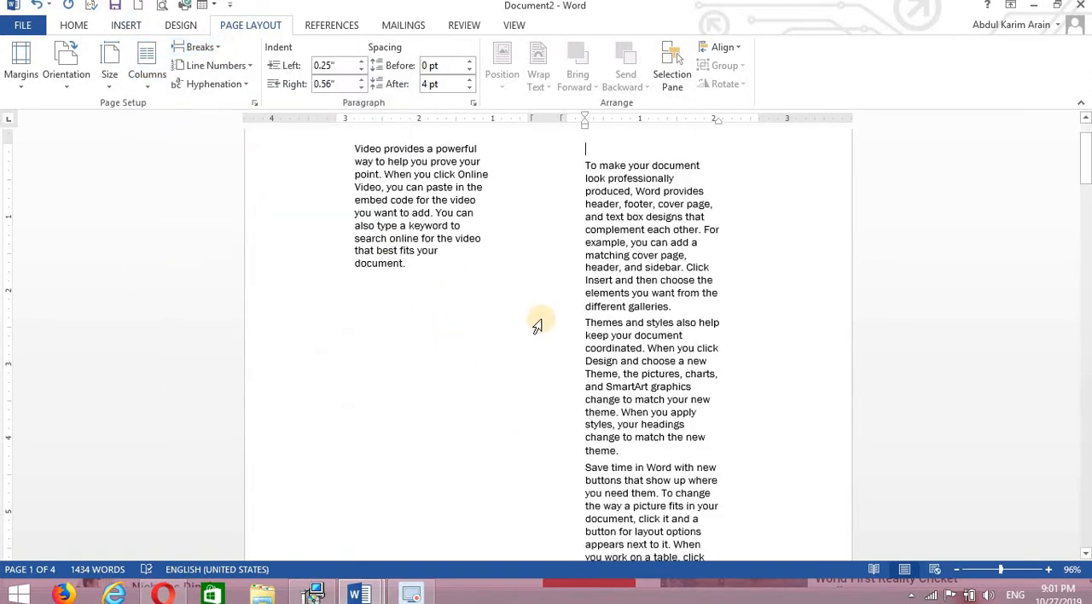
{"action": "key", "text": "ctrl+z"}
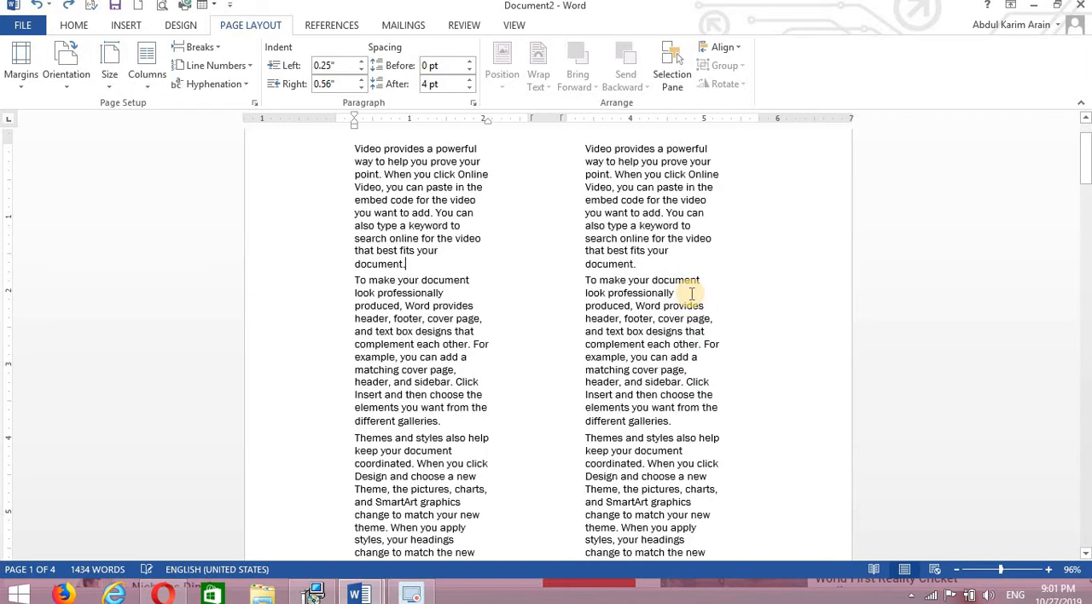
{"action": "key", "text": "ctrl+z"}
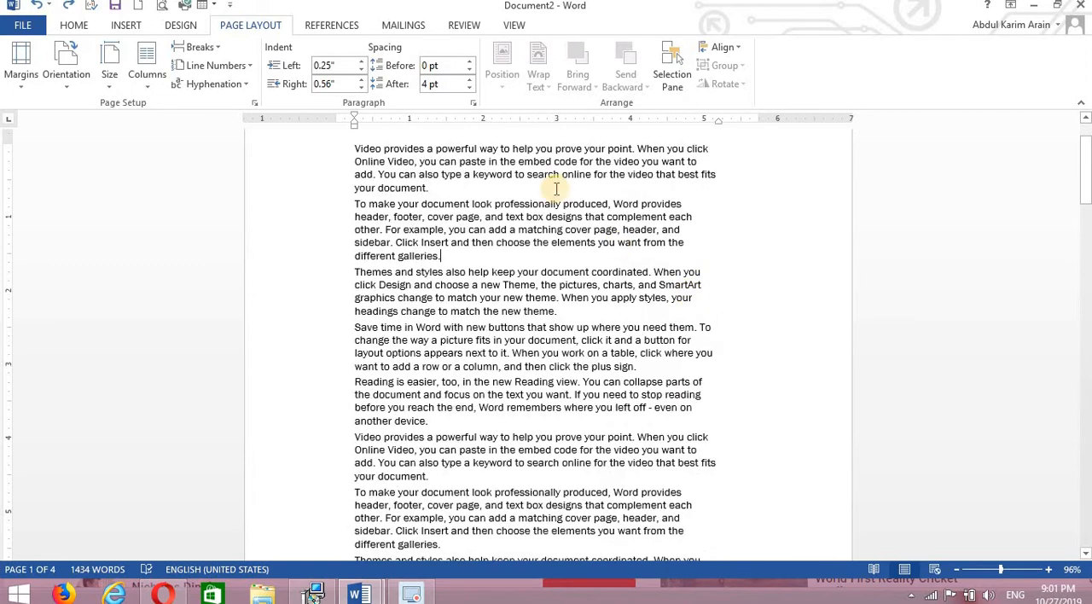
{"action": "left_click", "coordinate": [146, 81]}
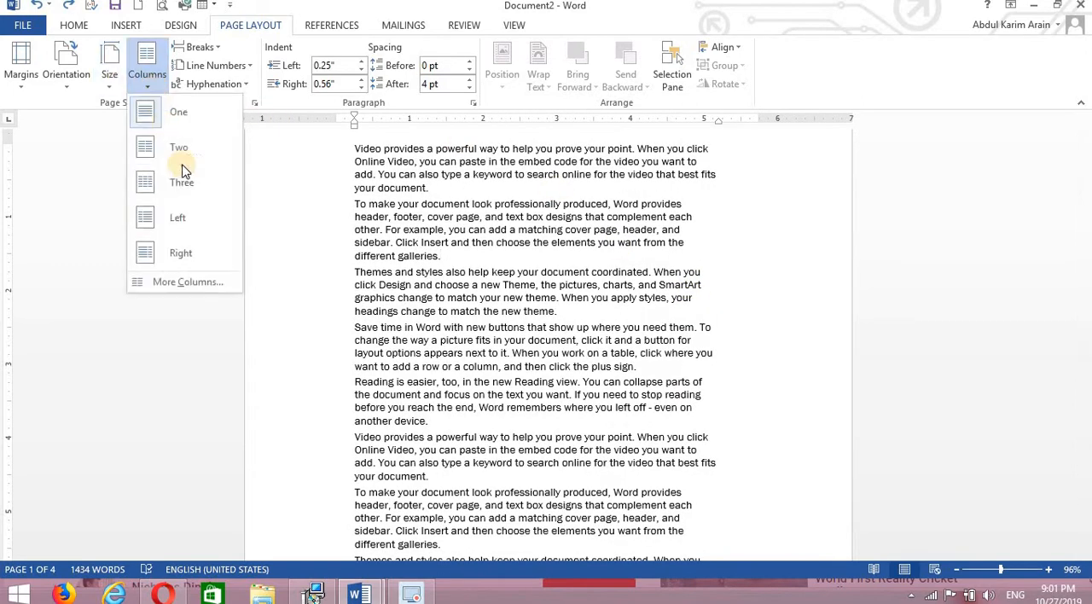
{"action": "left_click", "coordinate": [293, 199]}
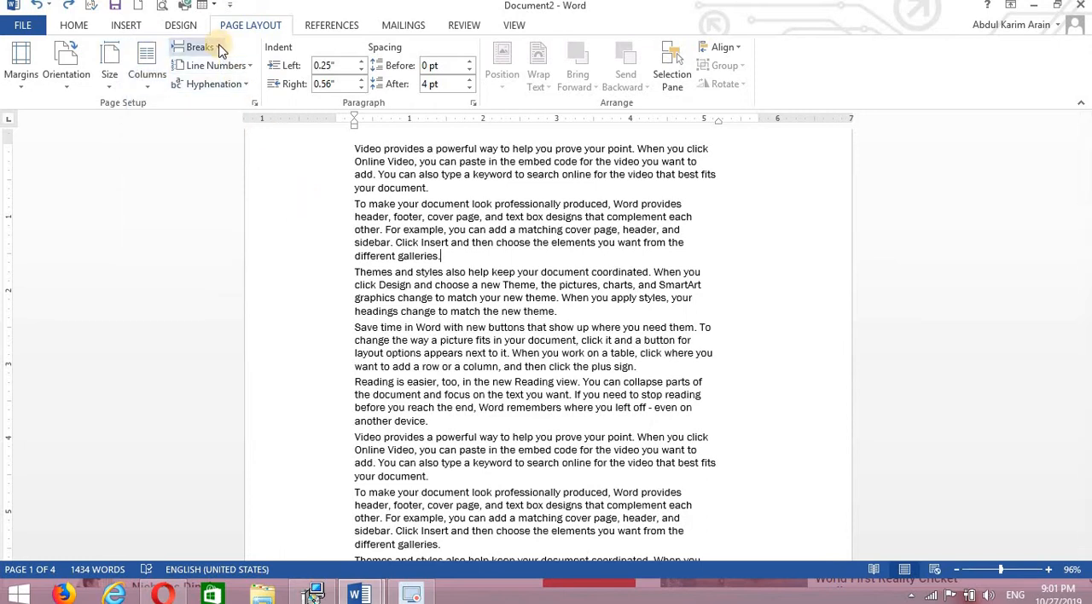
{"action": "left_click", "coordinate": [215, 46]}
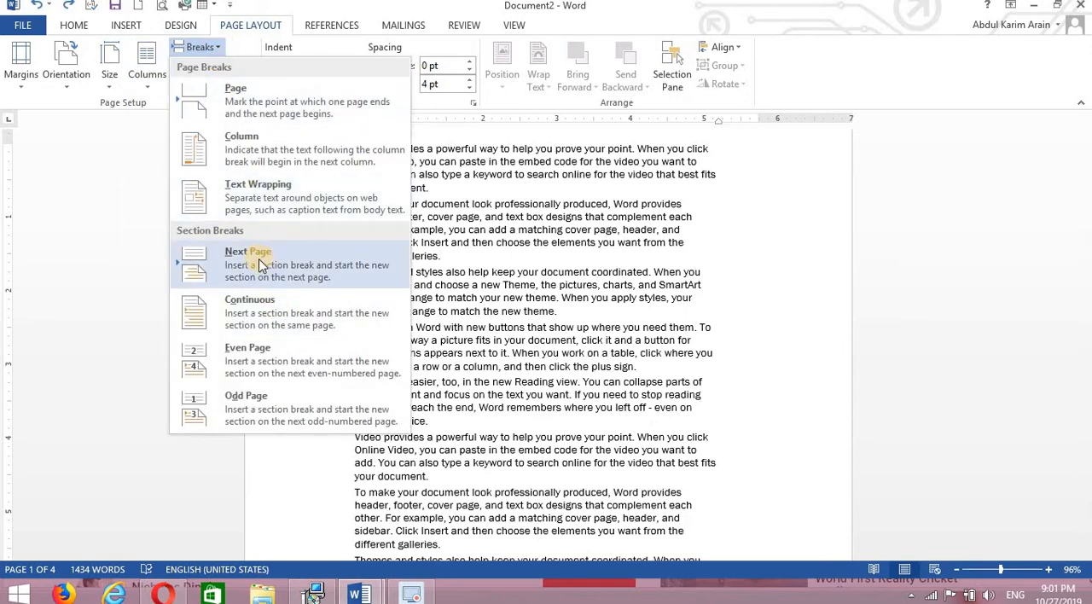
{"action": "left_click", "coordinate": [552, 358]}
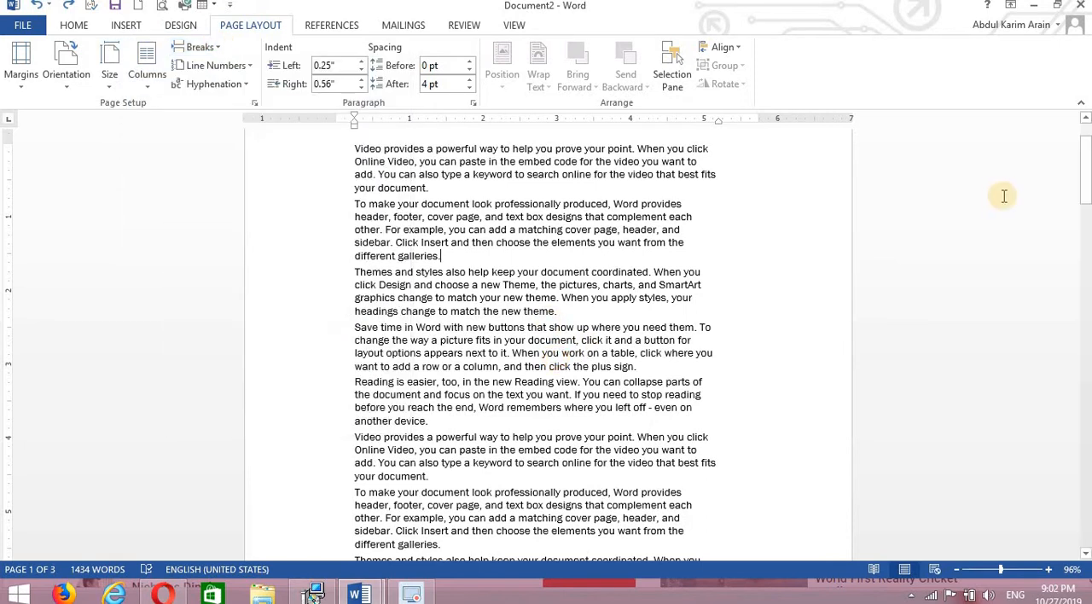
{"action": "left_click_drag", "start_coordinate": [1085, 191], "coordinate": [1085, 152]}
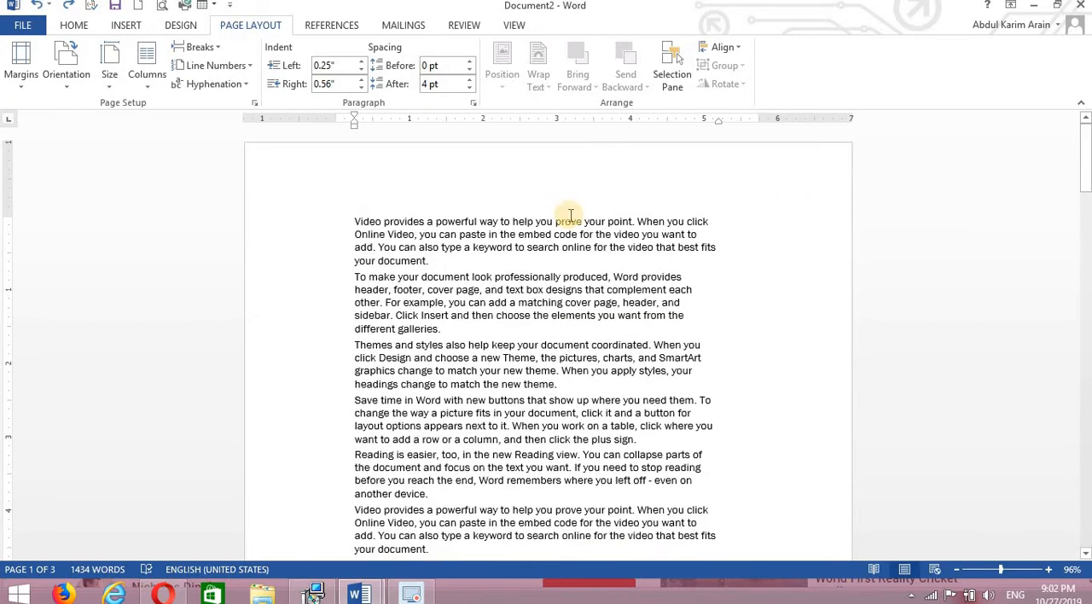
{"action": "left_click_drag", "start_coordinate": [1083, 152], "coordinate": [1084, 175]}
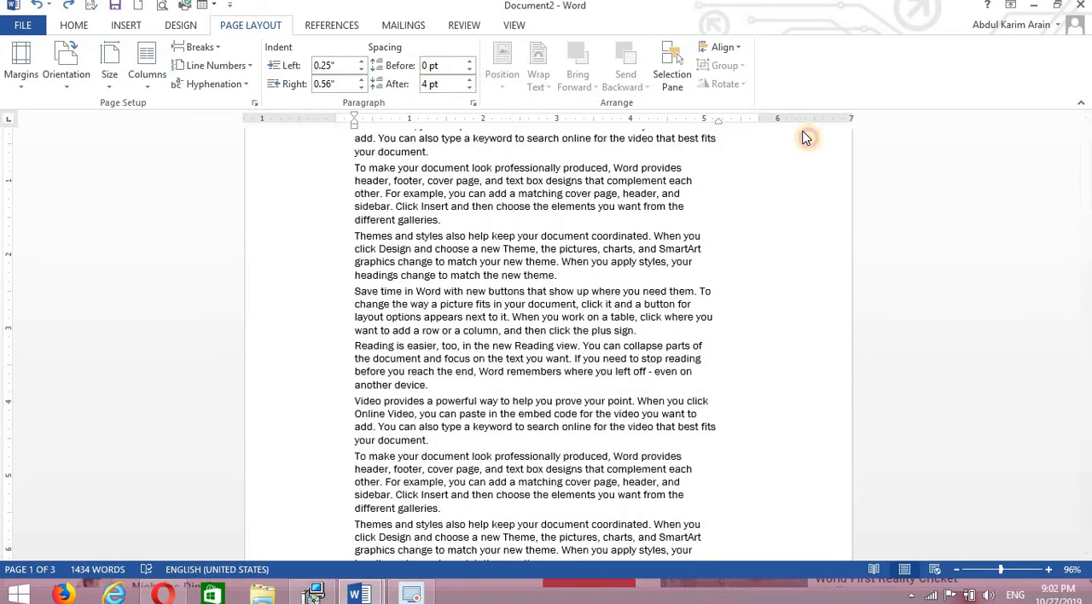
Lay out the document's text in two columns.
{"action": "left_click", "coordinate": [147, 73]}
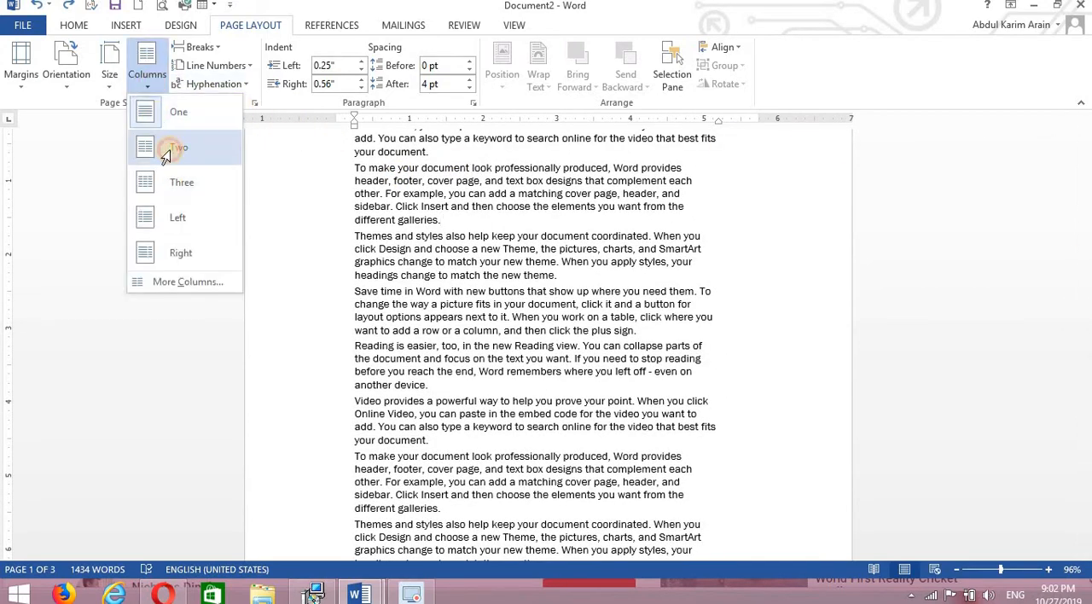
{"action": "left_click", "coordinate": [165, 152]}
{"action": "left_click_drag", "start_coordinate": [1086, 198], "coordinate": [1086, 299]}
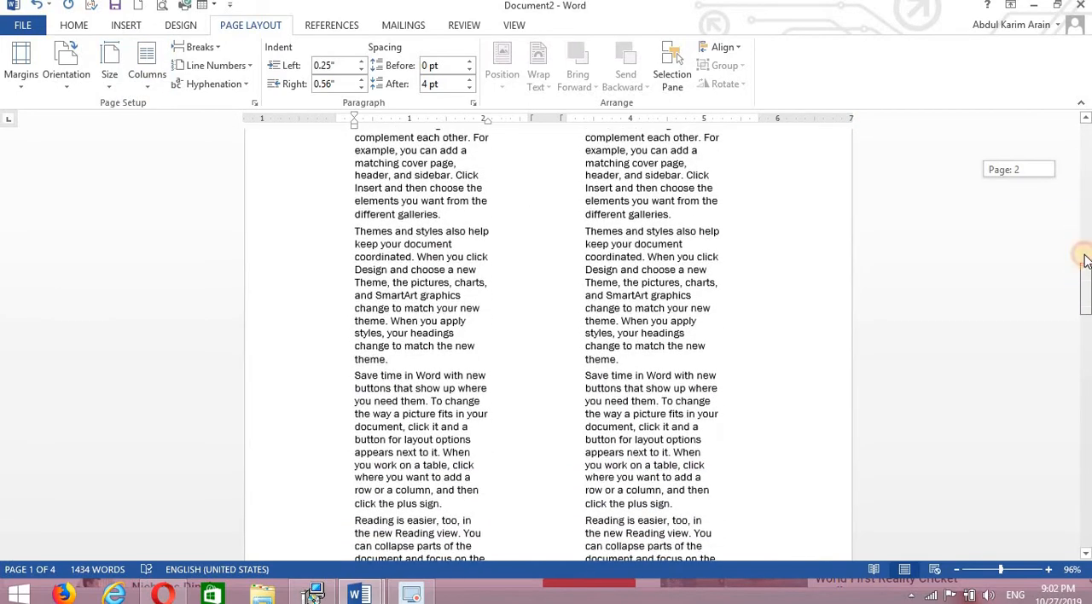
{"action": "left_click_drag", "start_coordinate": [1085, 261], "coordinate": [1086, 226]}
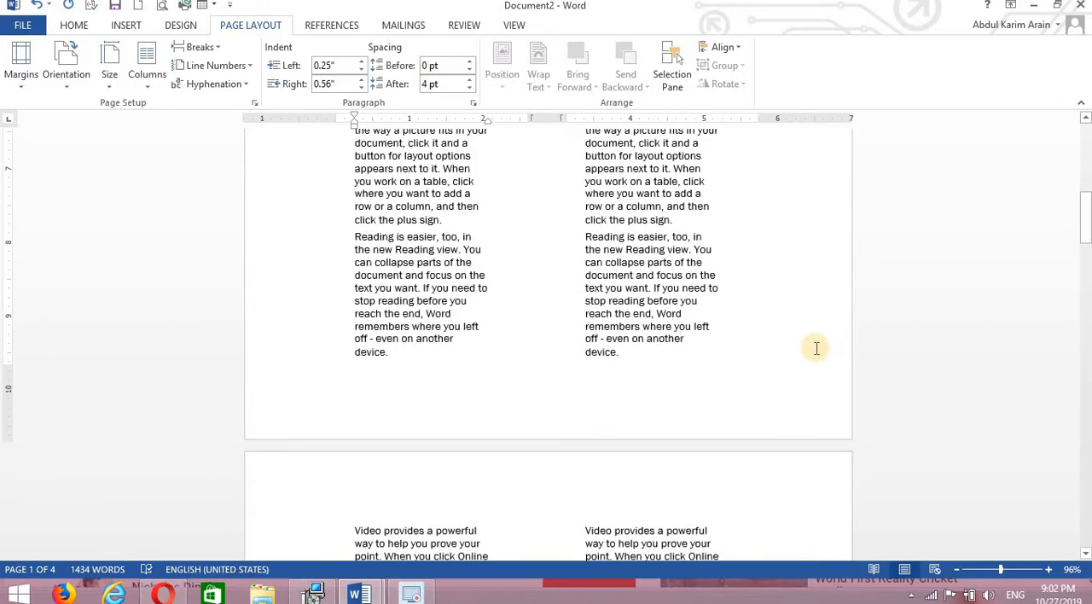
Insert a Next Page section break at the end of page 1's second column, after "even on another device.".
{"action": "left_click", "coordinate": [662, 351]}
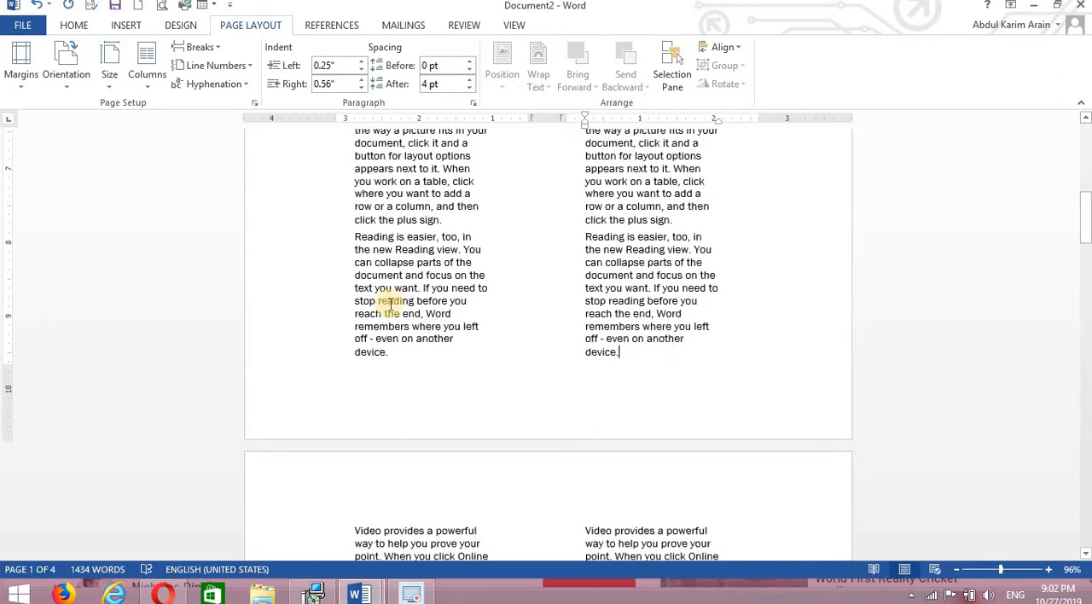
{"action": "left_click", "coordinate": [205, 47]}
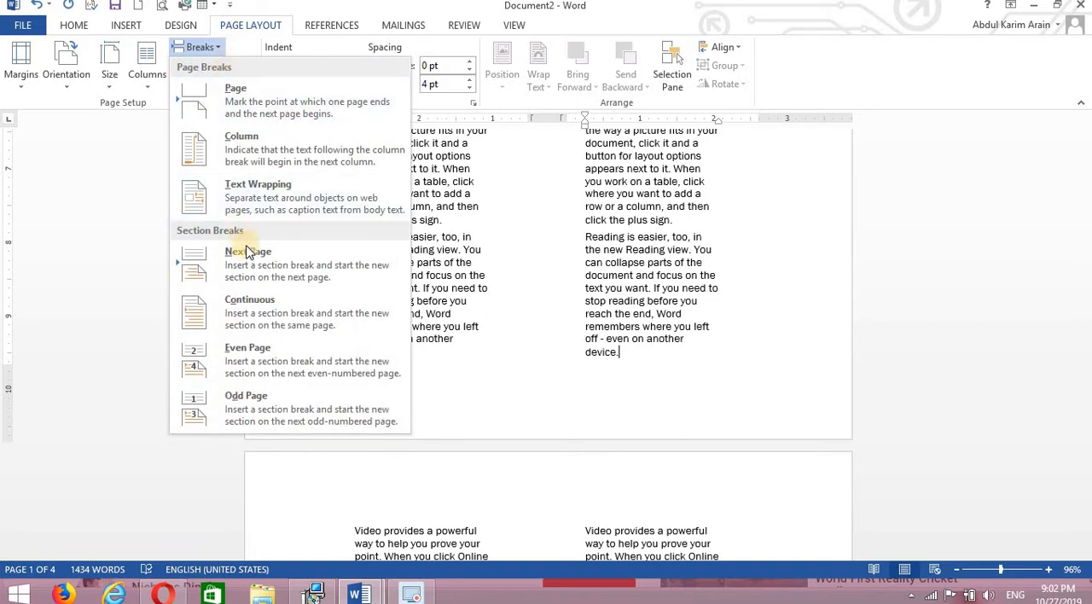
{"action": "left_click", "coordinate": [287, 279]}
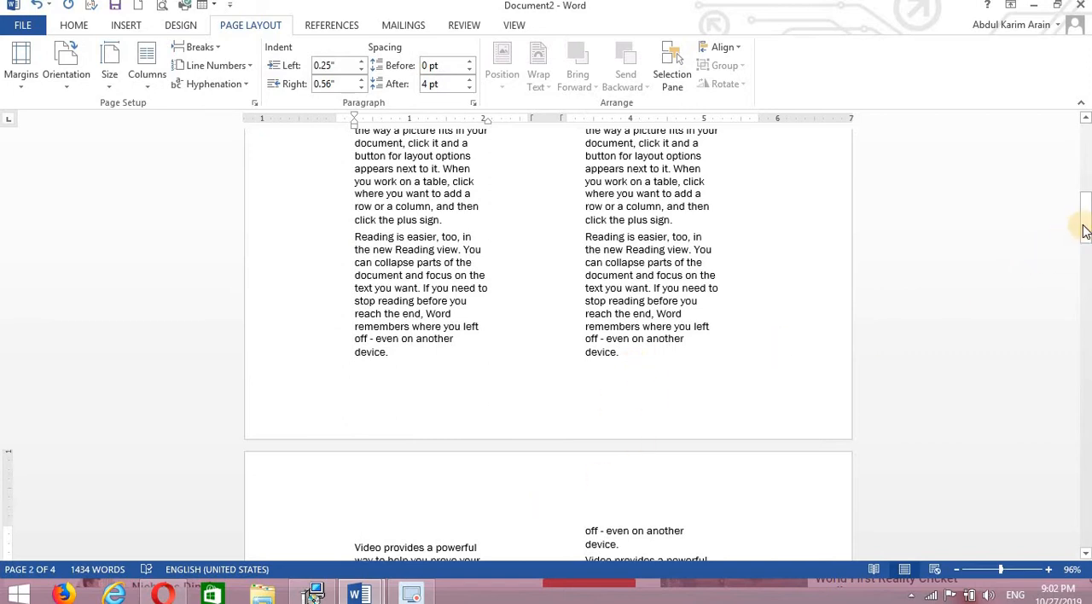
Set the section that starts on page 2 to a one-column layout.
{"action": "left_click_drag", "start_coordinate": [1084, 229], "coordinate": [1084, 254]}
{"action": "left_click", "coordinate": [662, 386]}
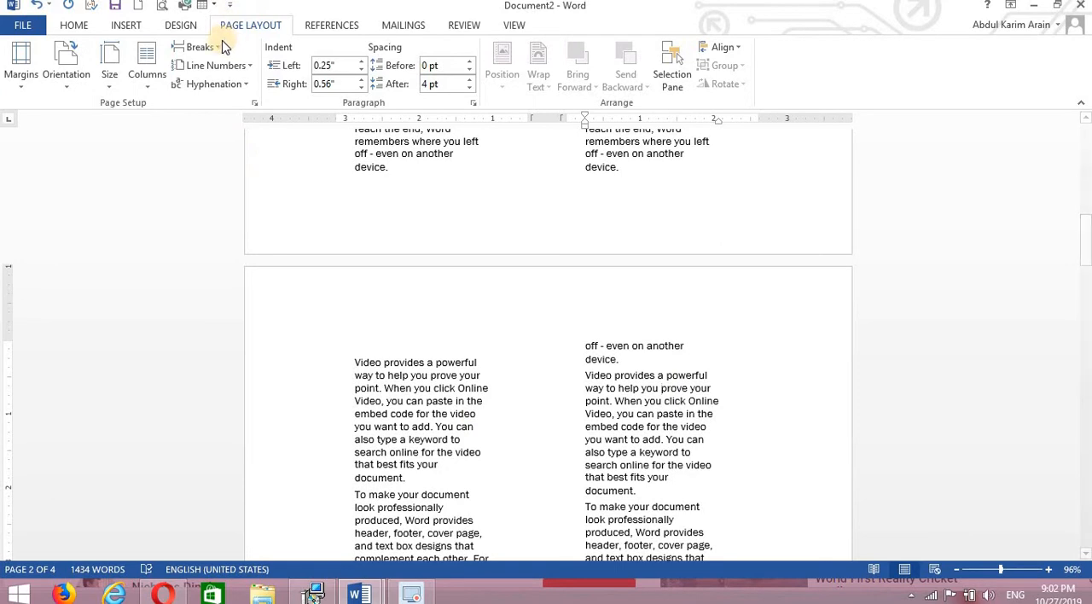
{"action": "left_click", "coordinate": [147, 90]}
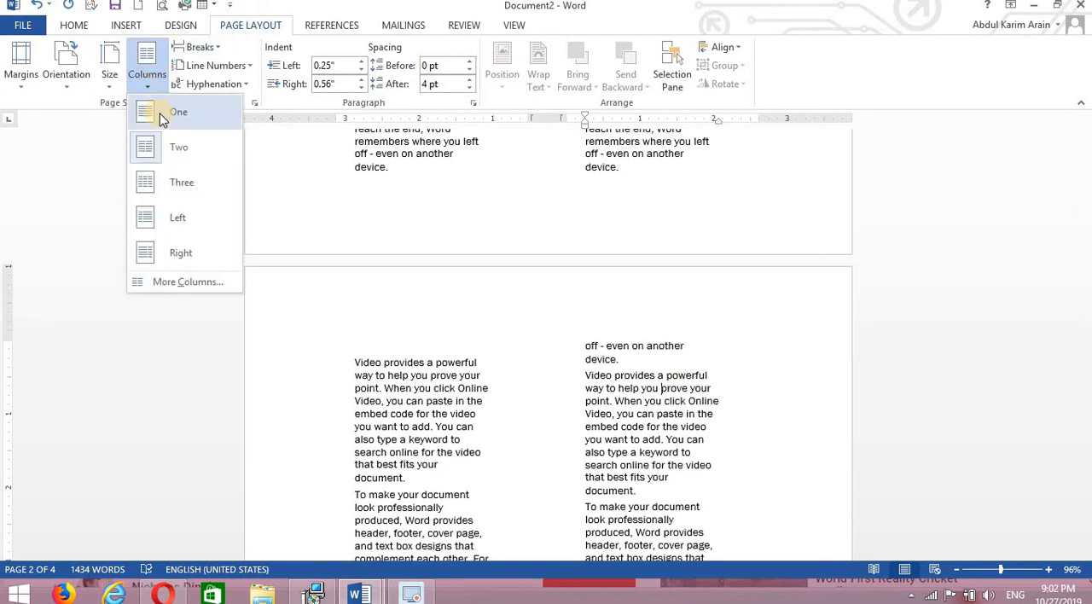
{"action": "left_click", "coordinate": [170, 119]}
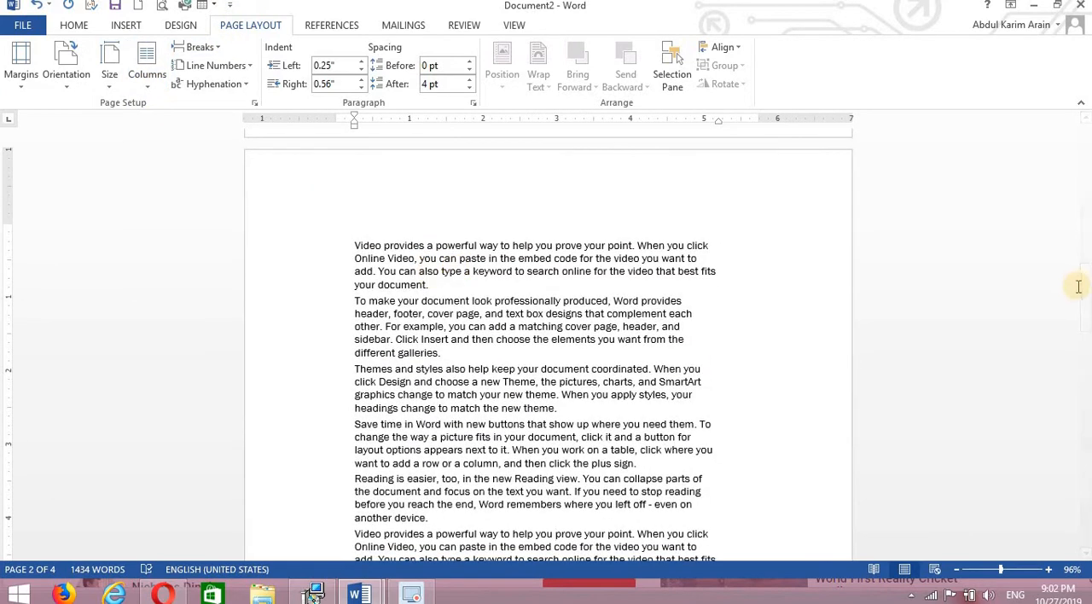
Show the formatting marks and examine the section break at the end of page 1 and the layout on either side of it.
{"action": "left_click_drag", "start_coordinate": [1085, 298], "coordinate": [1085, 223]}
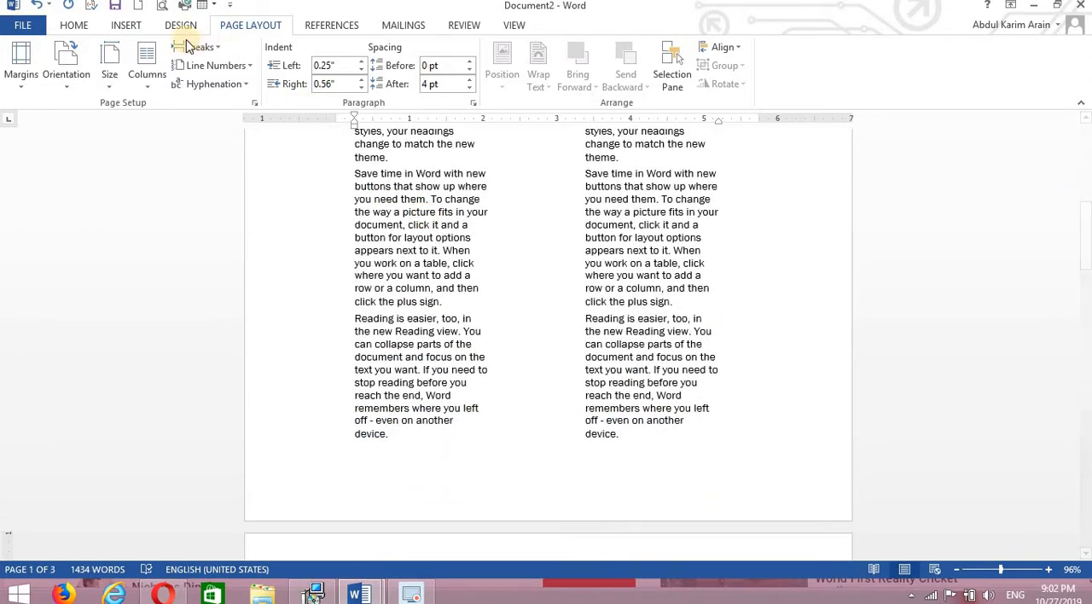
{"action": "left_click", "coordinate": [77, 25]}
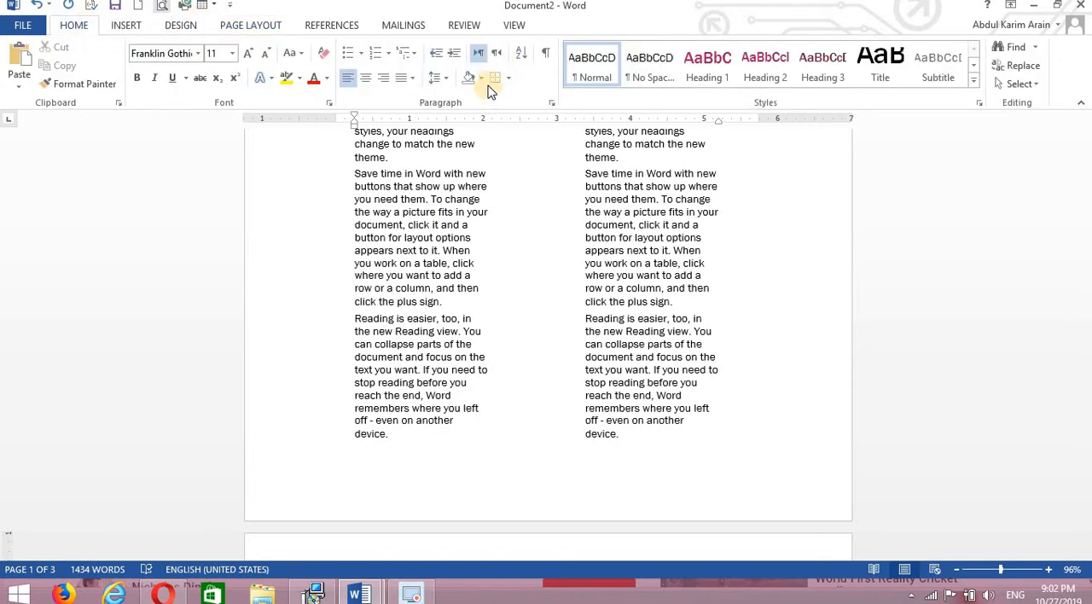
{"action": "left_click", "coordinate": [544, 54]}
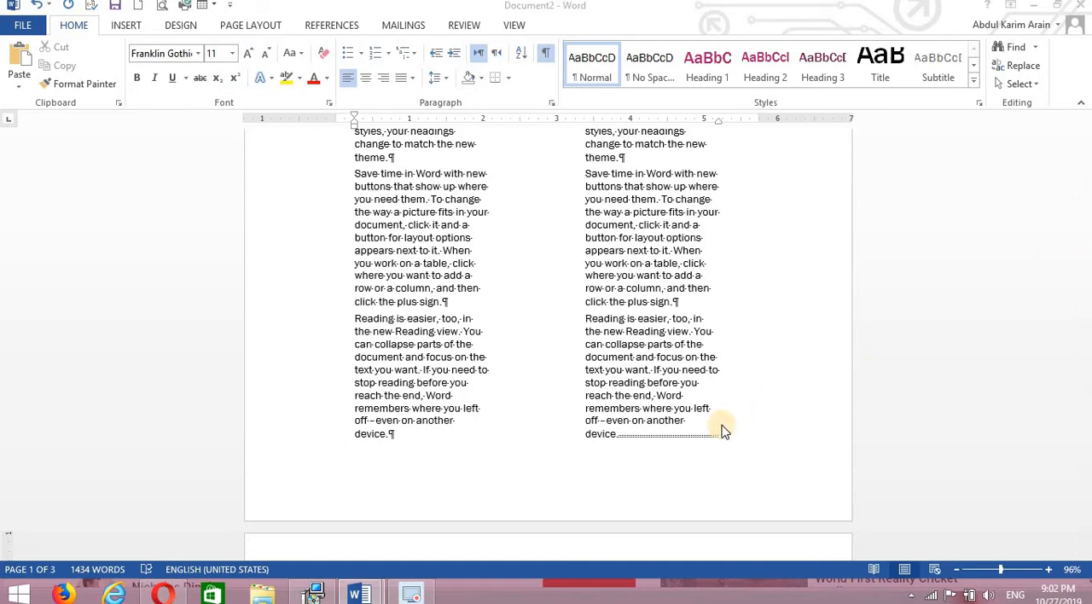
{"action": "left_click", "coordinate": [721, 424]}
{"action": "left_click_drag", "start_coordinate": [1084, 244], "coordinate": [1086, 284]}
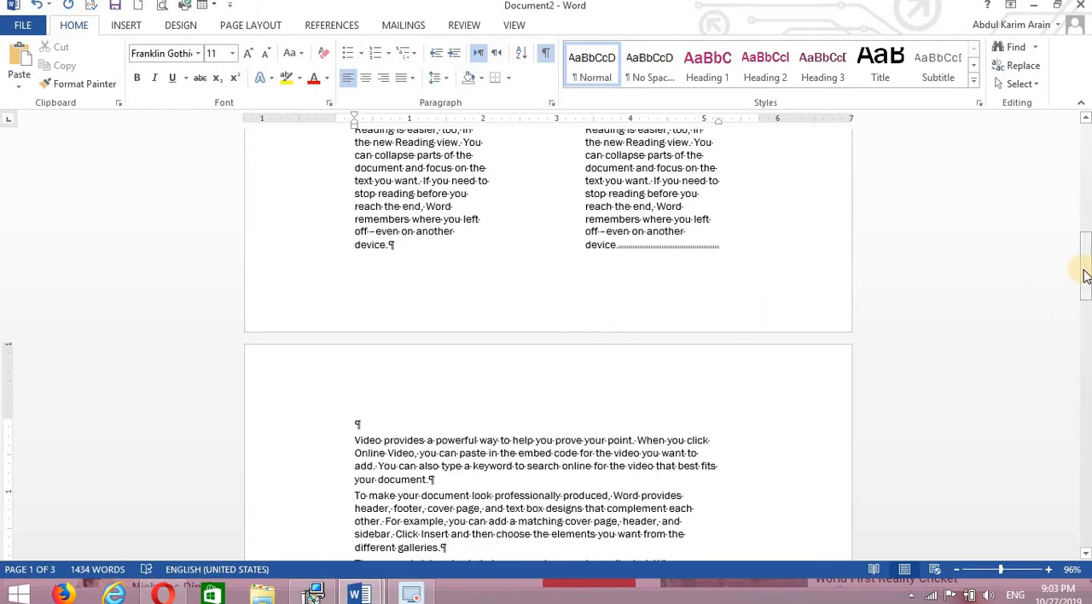
{"action": "left_click_drag", "start_coordinate": [1086, 286], "coordinate": [1087, 155]}
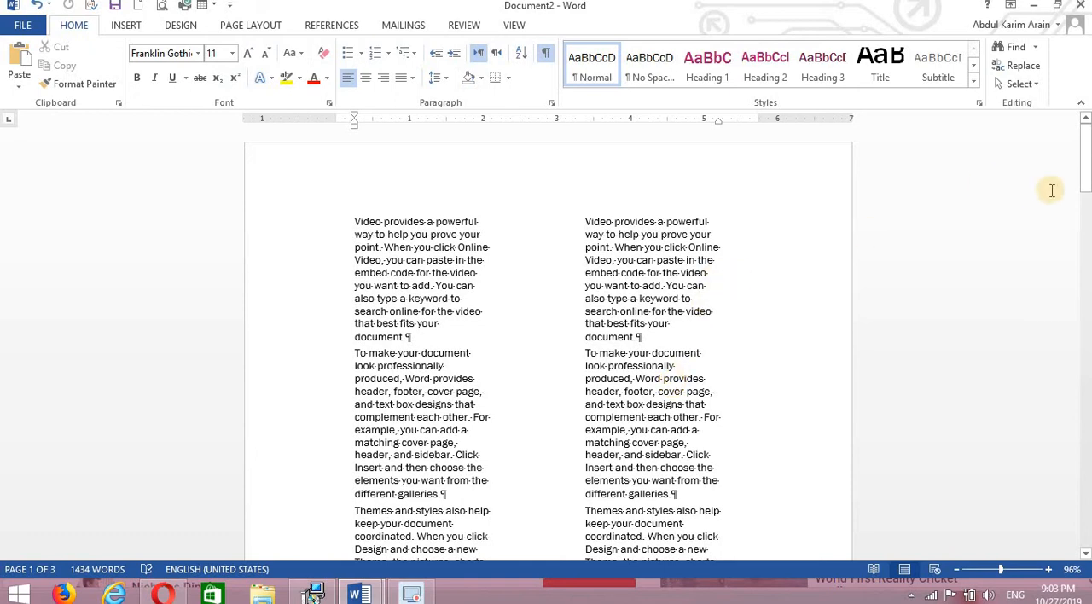
{"action": "mouse_move", "coordinate": [1085, 181]}
{"action": "left_mouse_down"}
{"action": "mouse_move", "coordinate": [1084, 192]}
{"action": "mouse_move", "coordinate": [1084, 178]}
{"action": "left_mouse_up"}
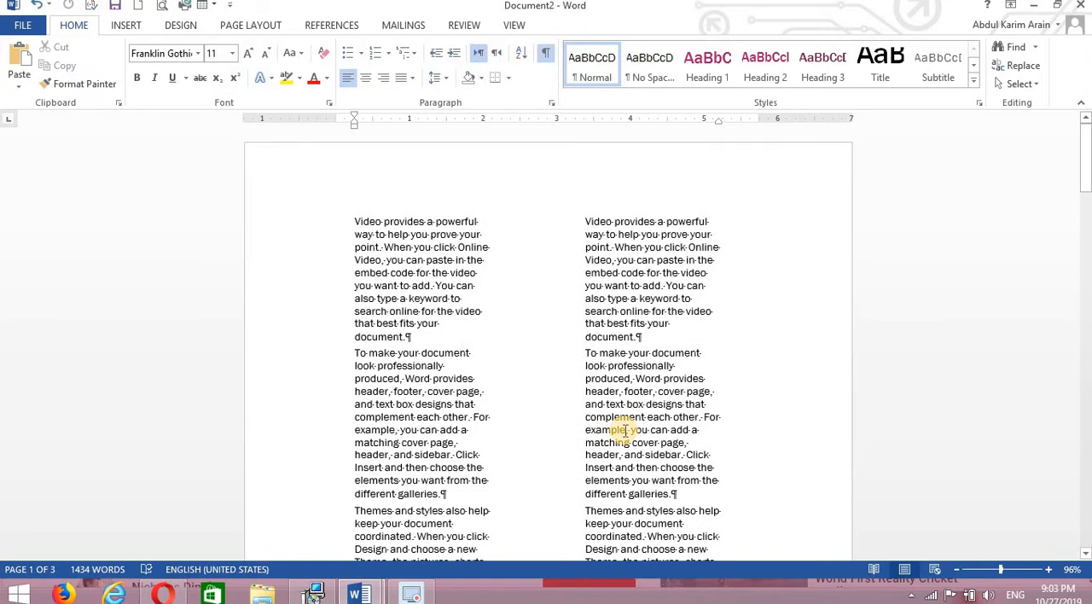
Hide the formatting marks and replace all the document's text with five paragraphs of generated sample text.
{"action": "key", "text": "ctrl+a"}
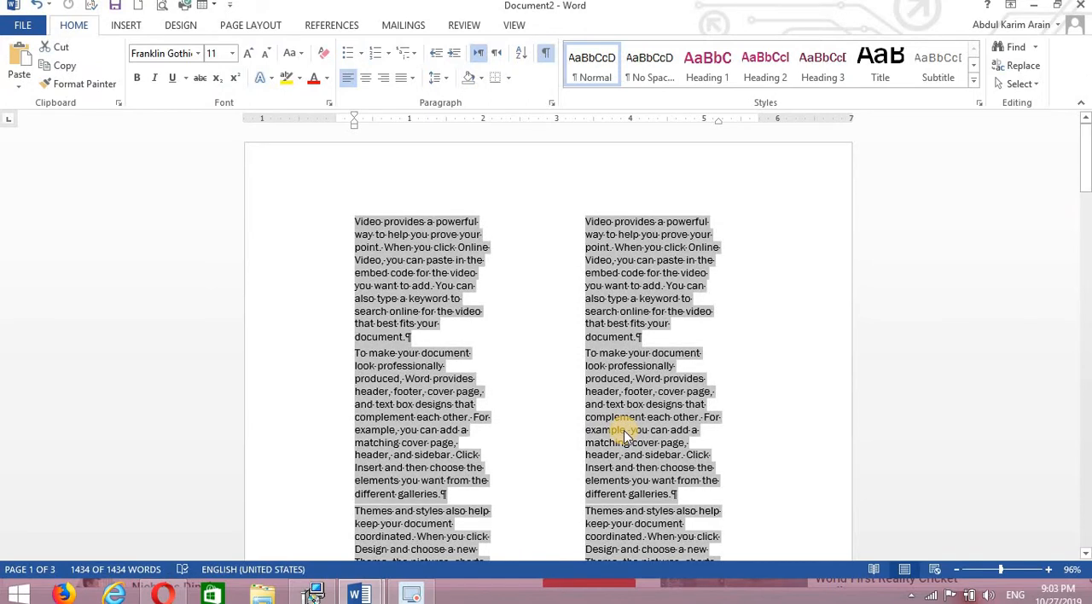
{"action": "key", "text": "Delete"}
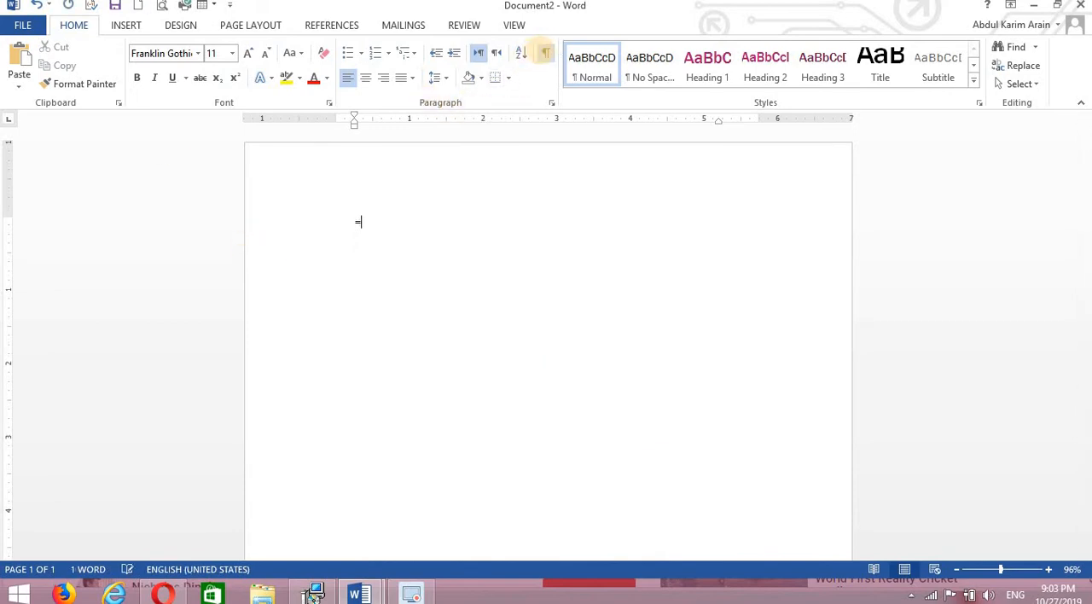
{"action": "type", "text": ")"}
{"action": "key", "text": "Return"}
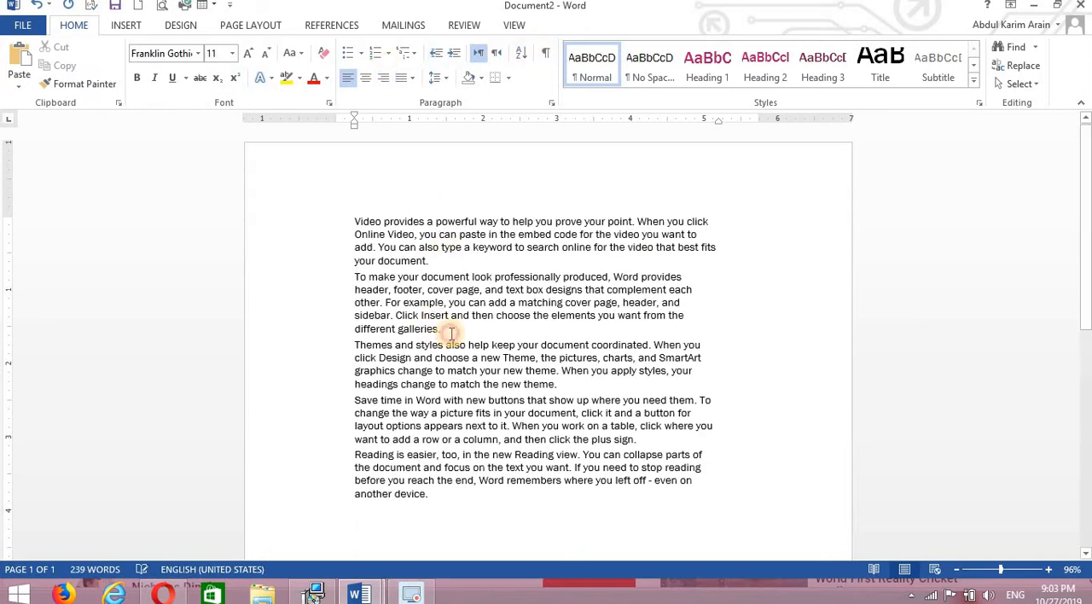
{"action": "left_click", "coordinate": [126, 25]}
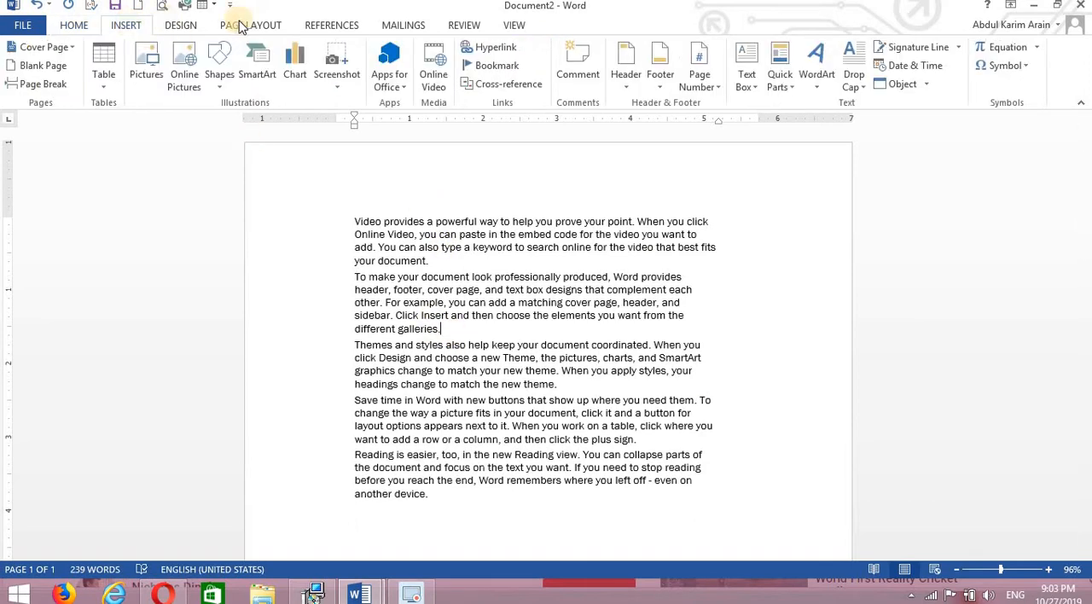
Insert a Continuous section break after the second paragraph and highlight the text of each section in turn.
{"action": "left_click", "coordinate": [267, 26]}
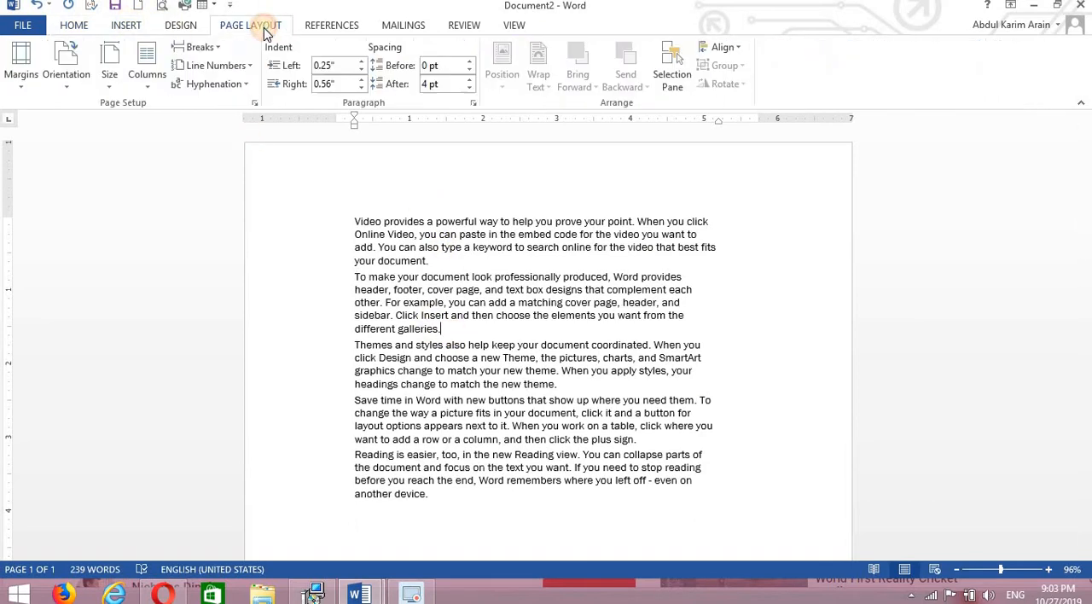
{"action": "left_click", "coordinate": [207, 47]}
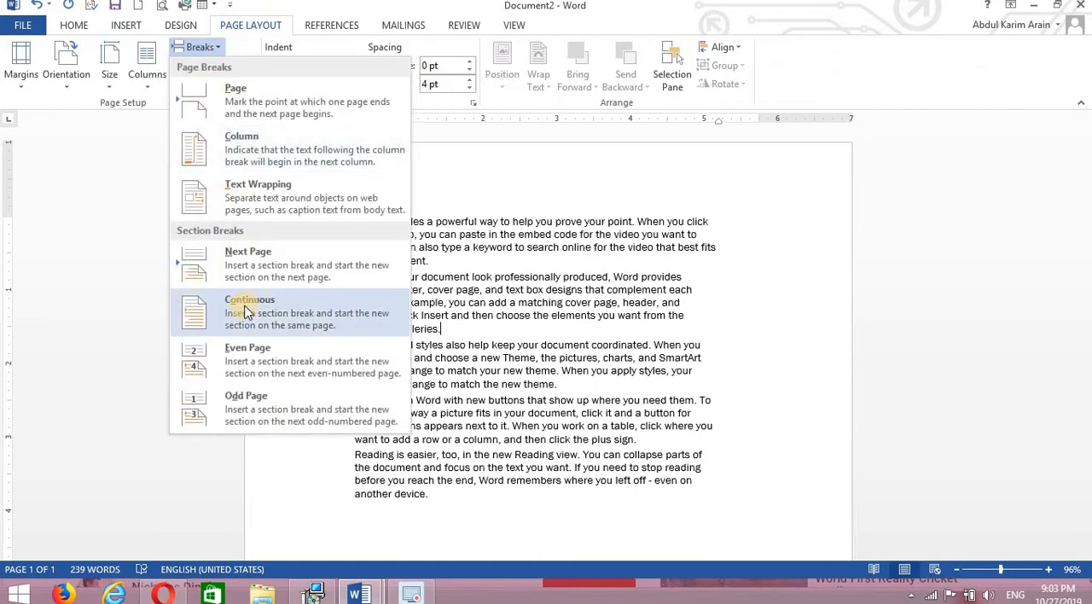
{"action": "left_click", "coordinate": [246, 312]}
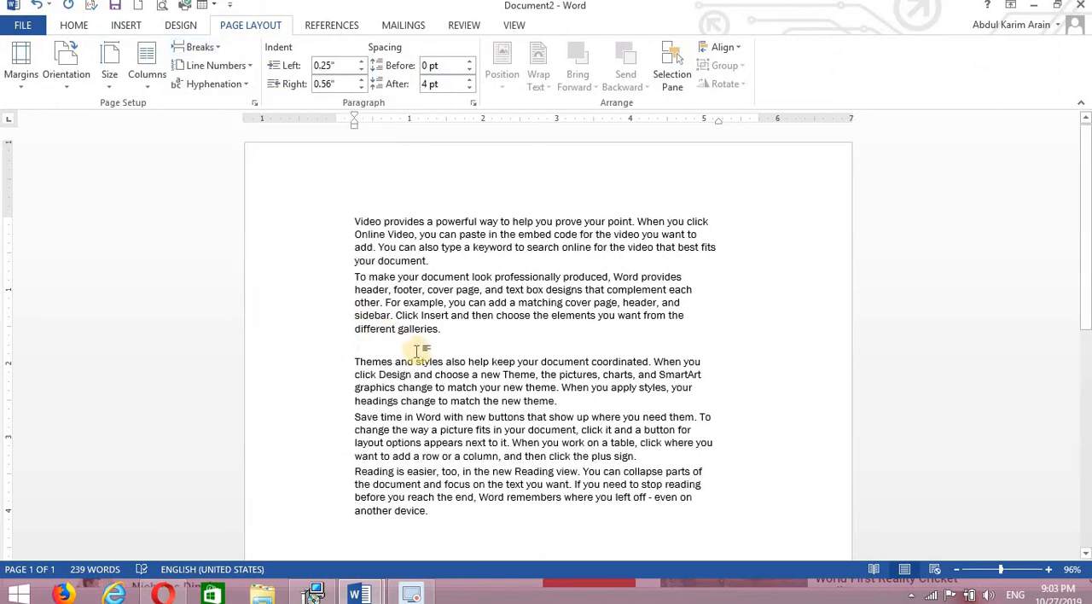
{"action": "left_click_drag", "start_coordinate": [451, 335], "coordinate": [359, 220]}
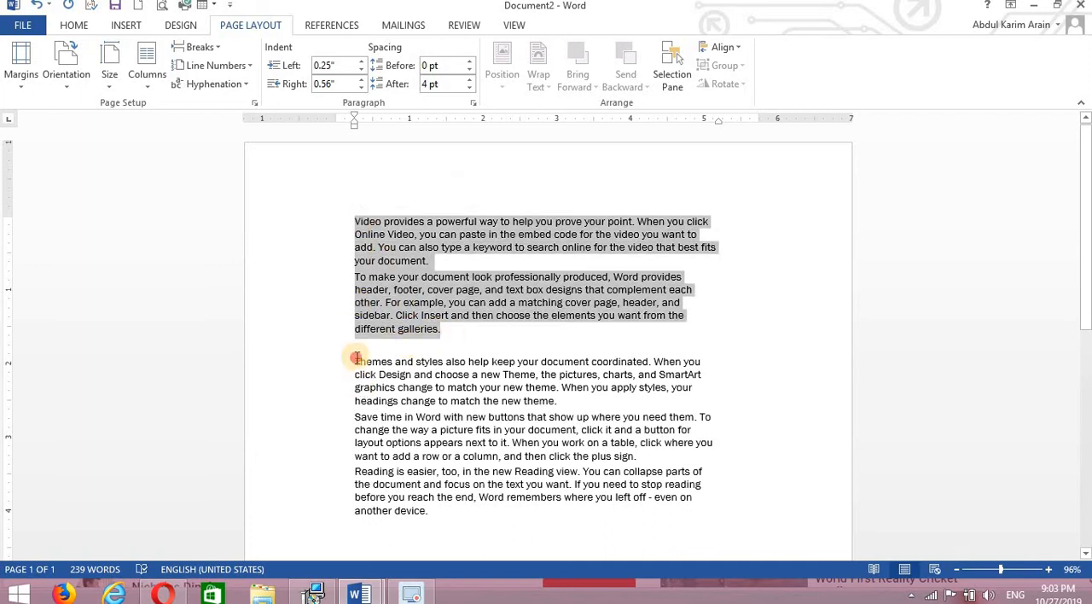
{"action": "left_click_drag", "start_coordinate": [357, 358], "coordinate": [453, 511]}
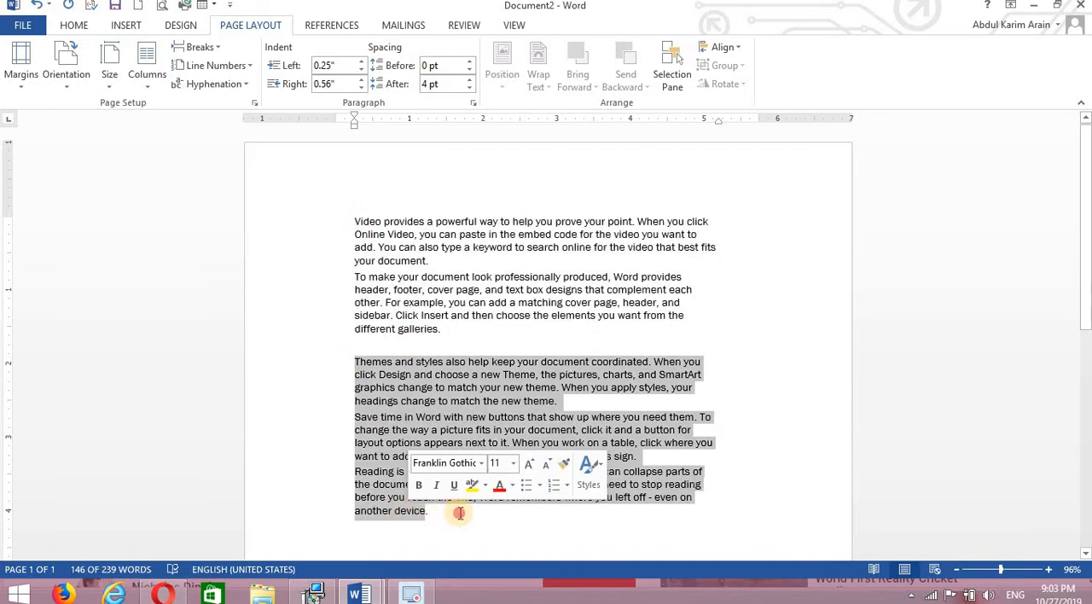
{"action": "left_click", "coordinate": [459, 513]}
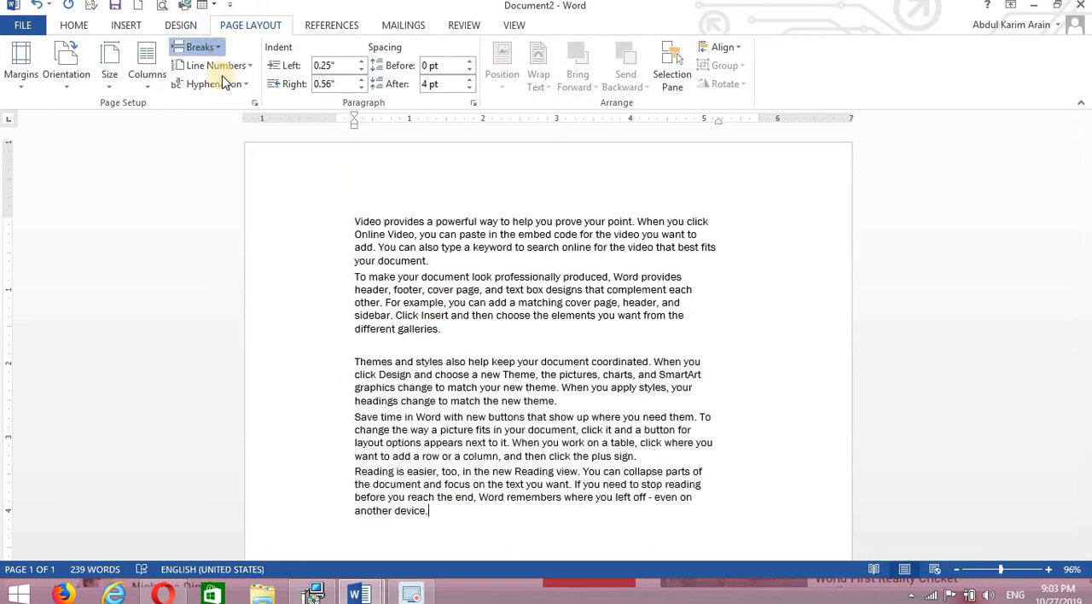
Apply continuous line numbering to the first section, the two paragraphs above the section break.
{"action": "left_click", "coordinate": [200, 47]}
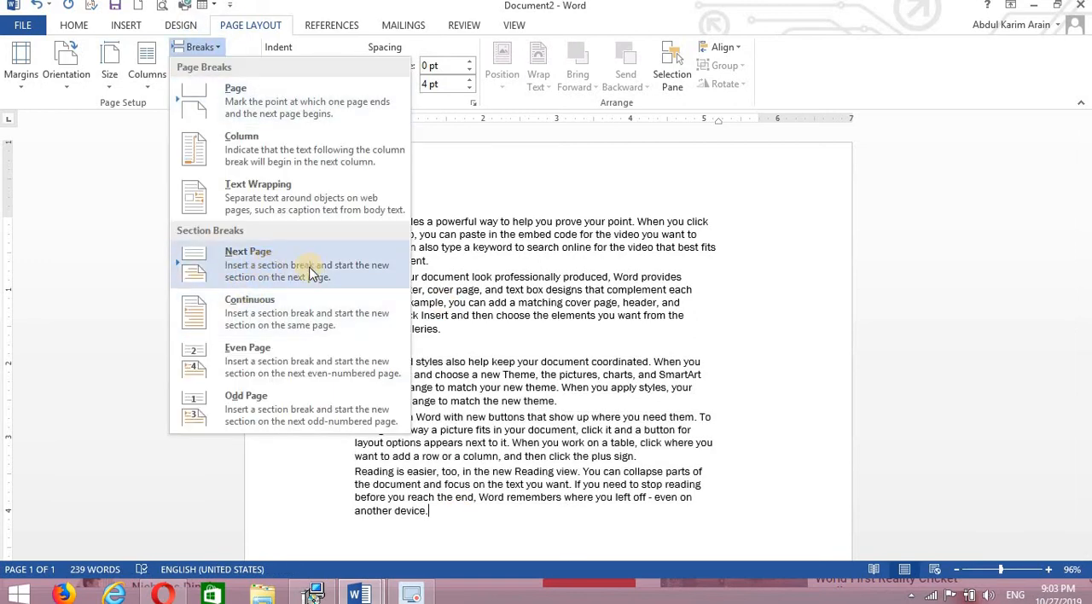
{"action": "left_click", "coordinate": [447, 322]}
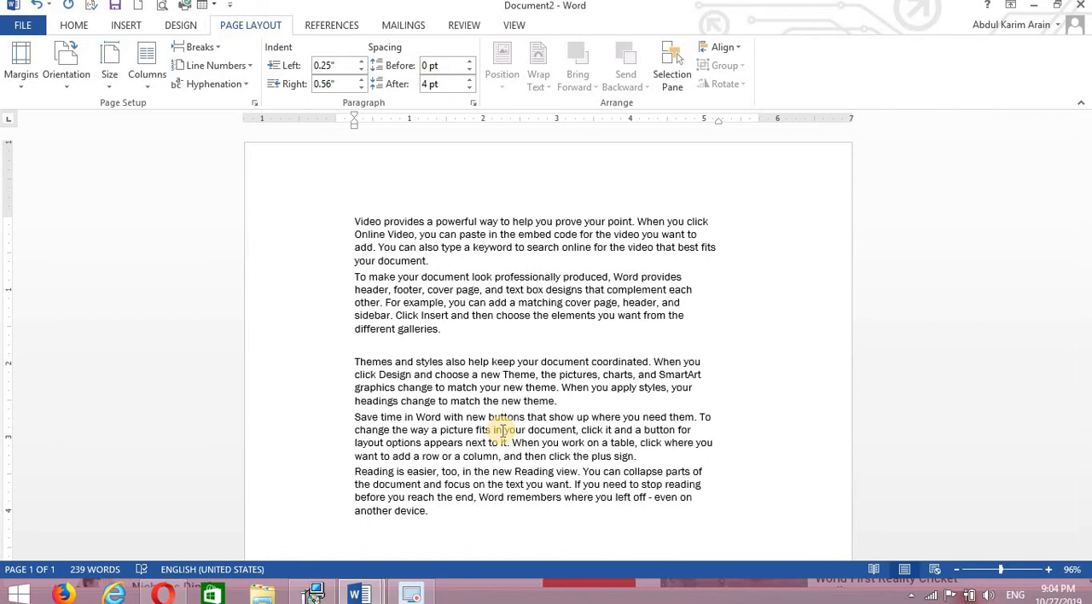
{"action": "left_click", "coordinate": [251, 67]}
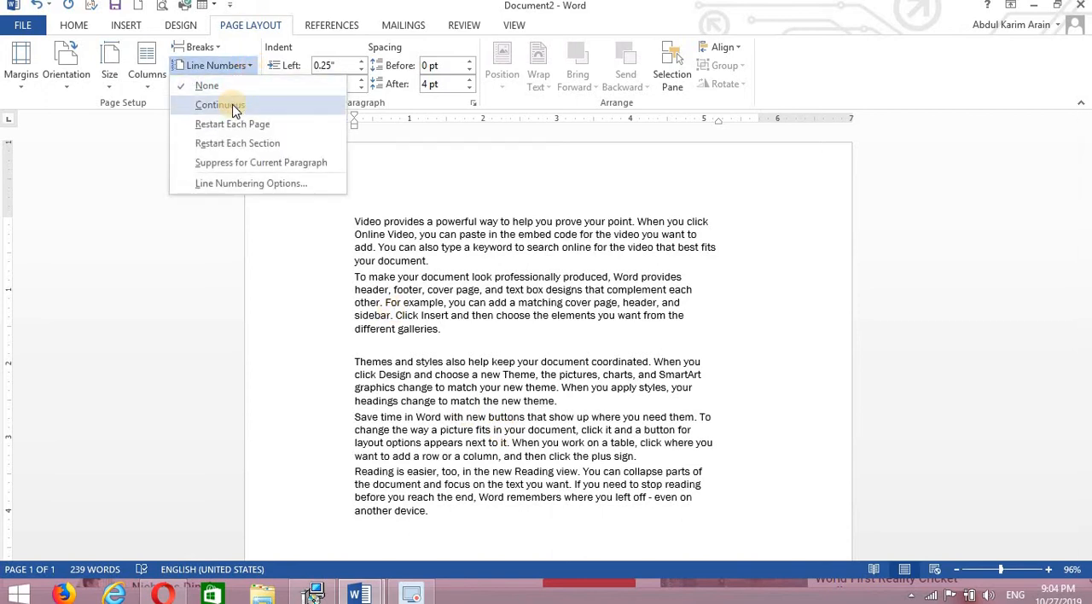
{"action": "left_click", "coordinate": [231, 104]}
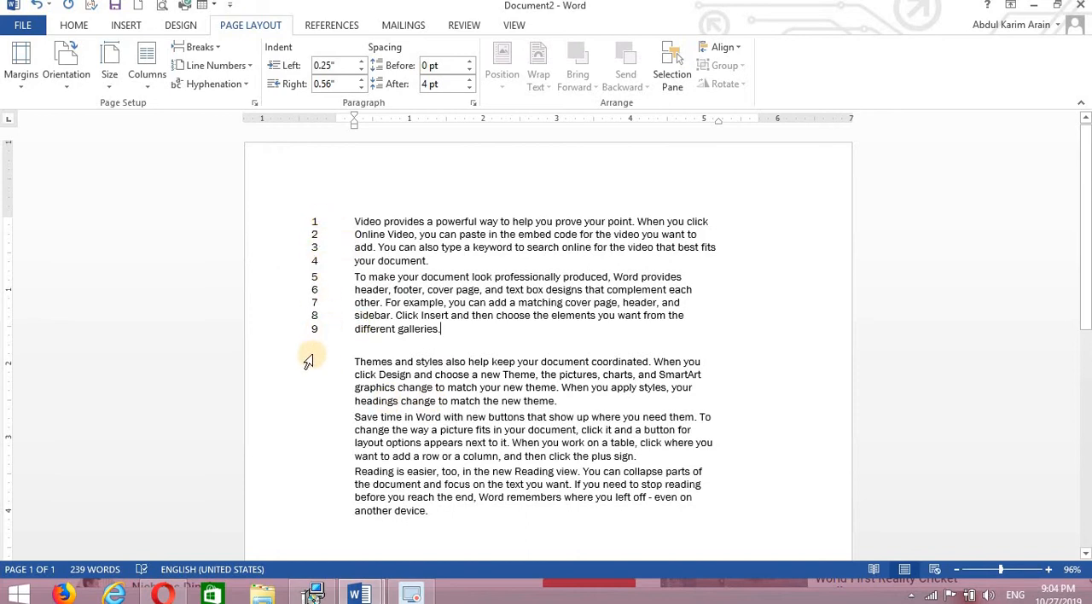
Apply continuous line numbering to the second section and change it to restart in each section.
{"action": "left_click_drag", "start_coordinate": [442, 338], "coordinate": [320, 220]}
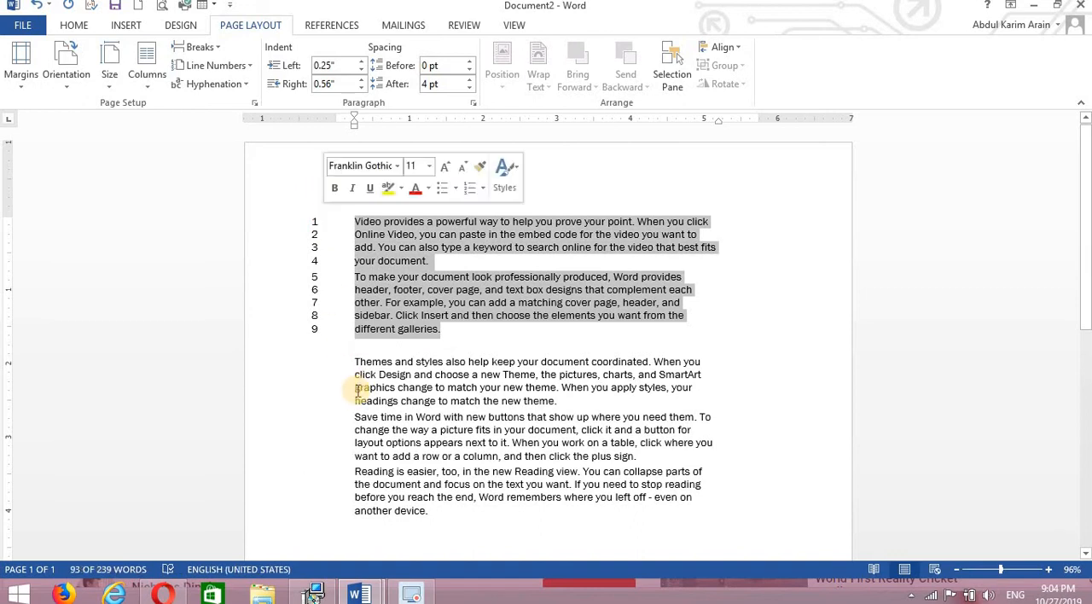
{"action": "left_click", "coordinate": [360, 385]}
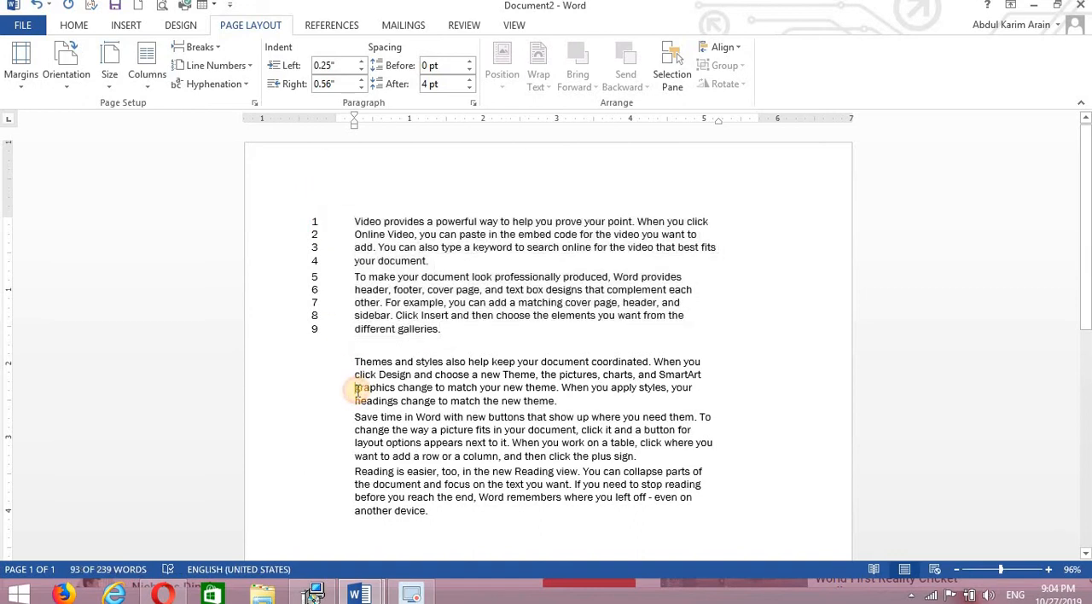
{"action": "left_click", "coordinate": [244, 68]}
{"action": "left_click", "coordinate": [237, 101]}
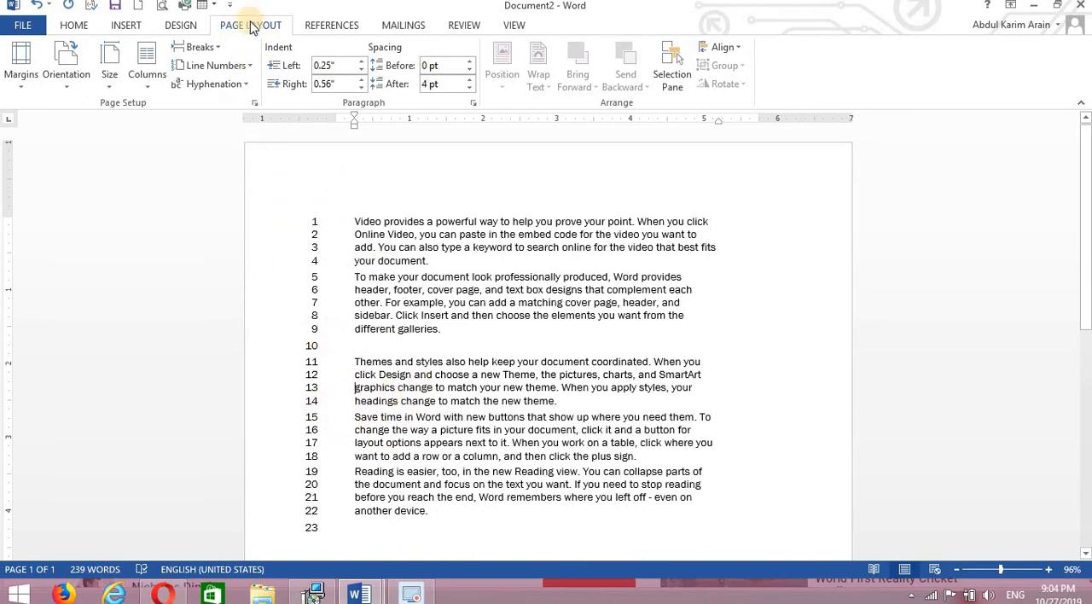
{"action": "left_click", "coordinate": [253, 68]}
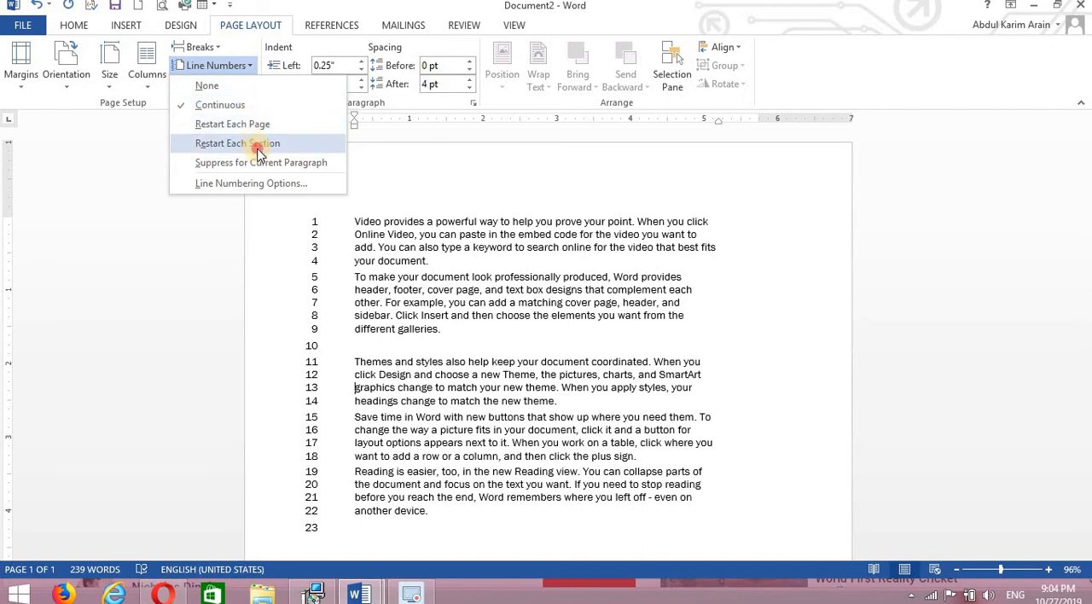
{"action": "left_click", "coordinate": [259, 147]}
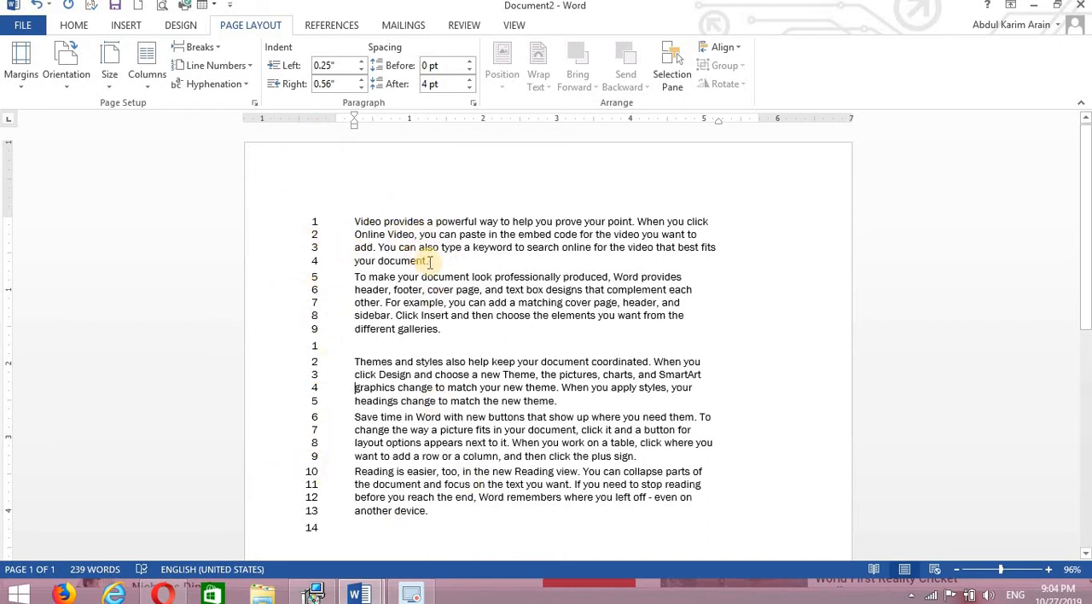
Switch to Paint, sketch a rough page outline with short dashes at its side edges, and discard the drawing.
{"action": "left_click", "coordinate": [248, 84]}
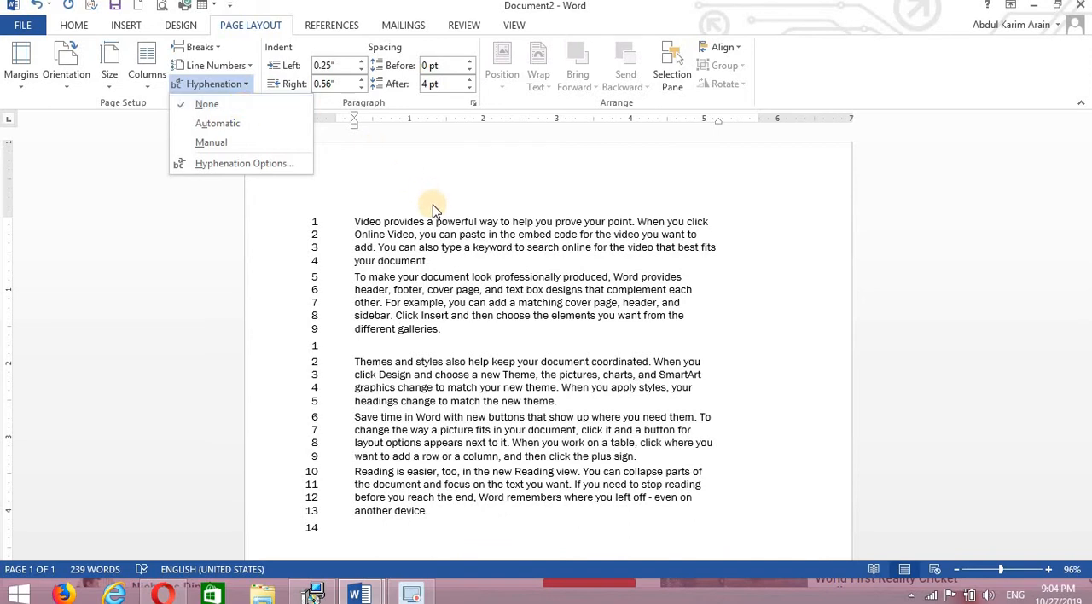
{"action": "key", "text": "super+s"}
{"action": "type", "text": "paint"}
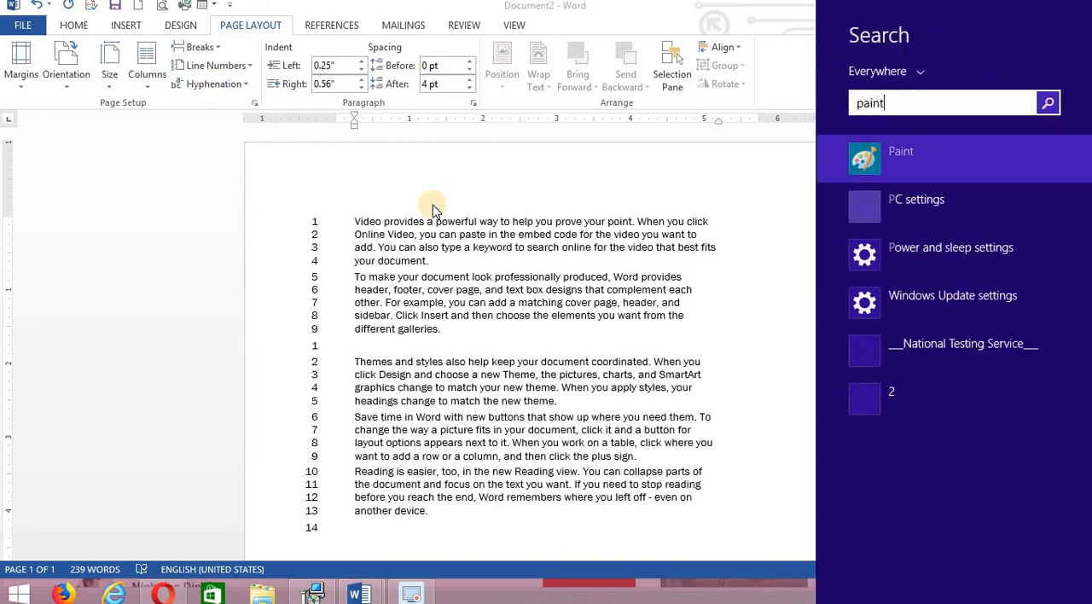
{"action": "left_click", "coordinate": [893, 147]}
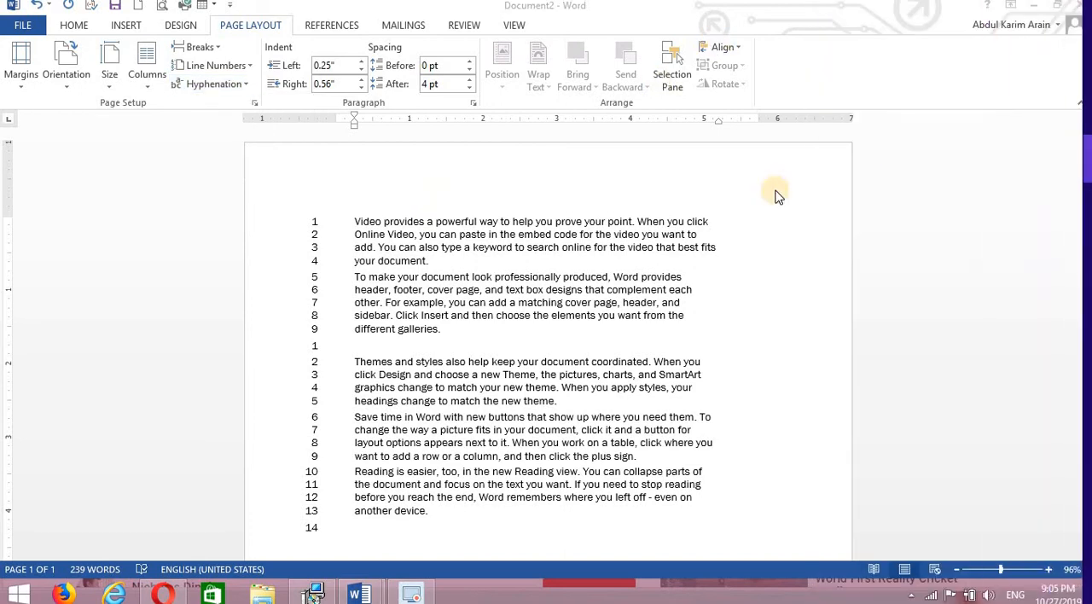
{"action": "left_click", "coordinate": [578, 253]}
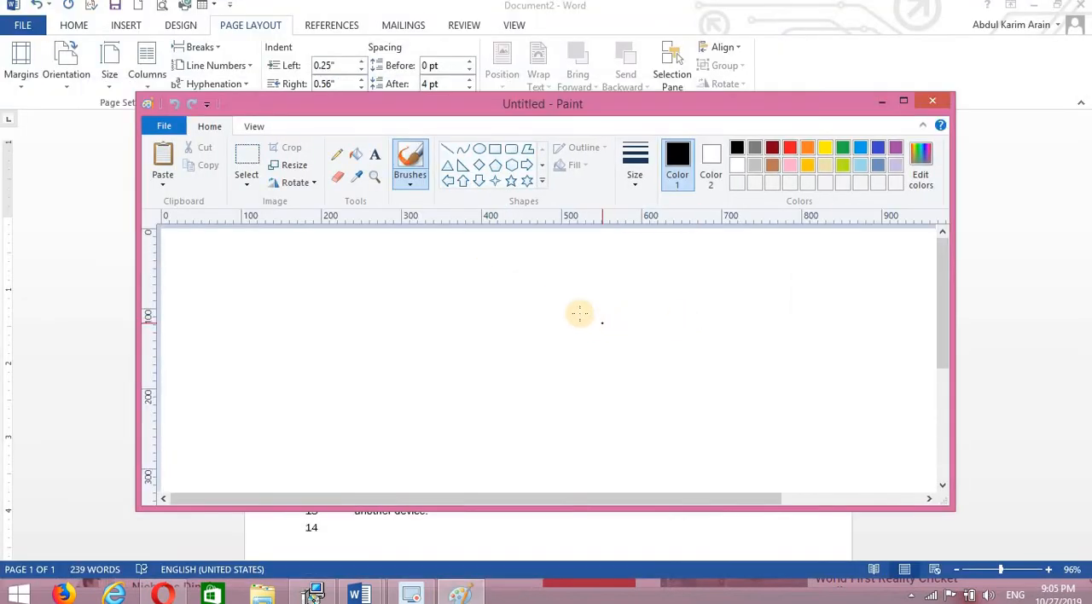
{"action": "mouse_move", "coordinate": [563, 288]}
{"action": "left_mouse_down"}
{"action": "mouse_move", "coordinate": [622, 361]}
{"action": "mouse_move", "coordinate": [654, 254]}
{"action": "mouse_move", "coordinate": [553, 275]}
{"action": "mouse_move", "coordinate": [563, 296]}
{"action": "left_mouse_up"}
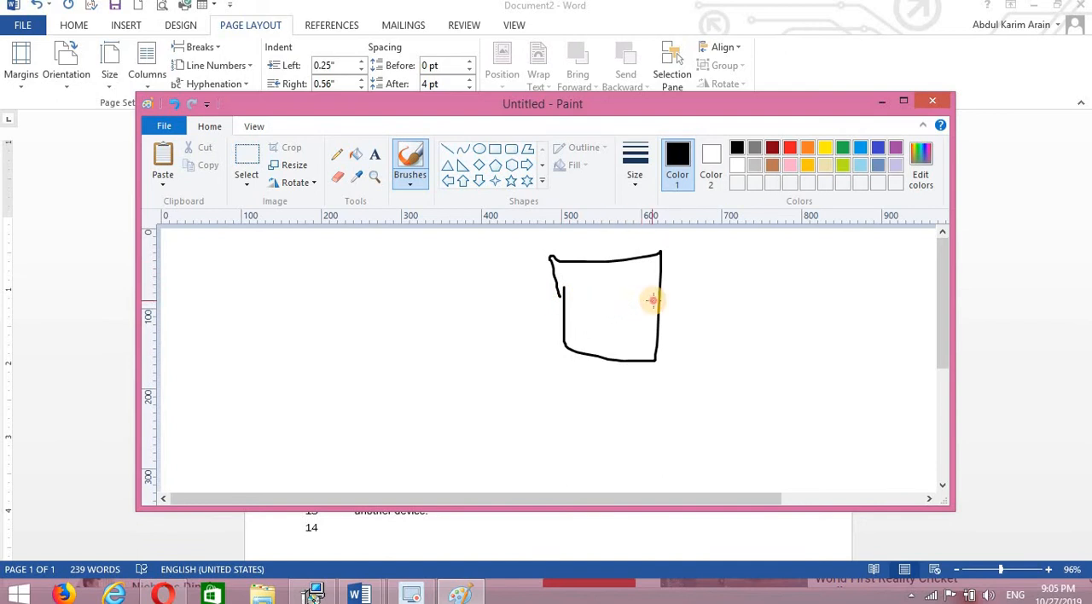
{"action": "left_click_drag", "start_coordinate": [655, 301], "coordinate": [652, 300]}
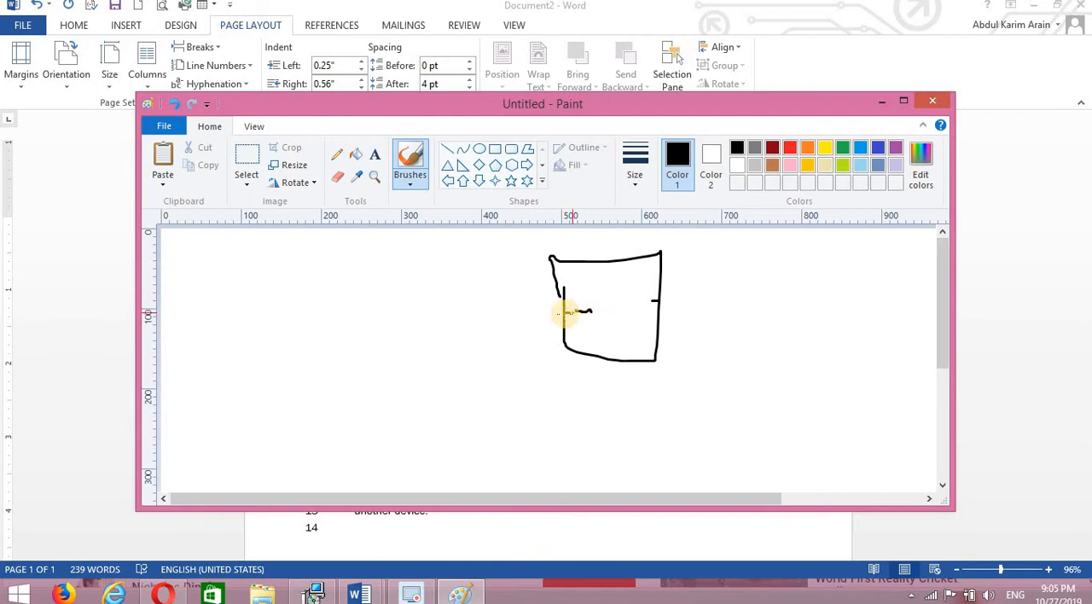
{"action": "left_click", "coordinate": [936, 101]}
{"action": "left_click", "coordinate": [573, 312]}
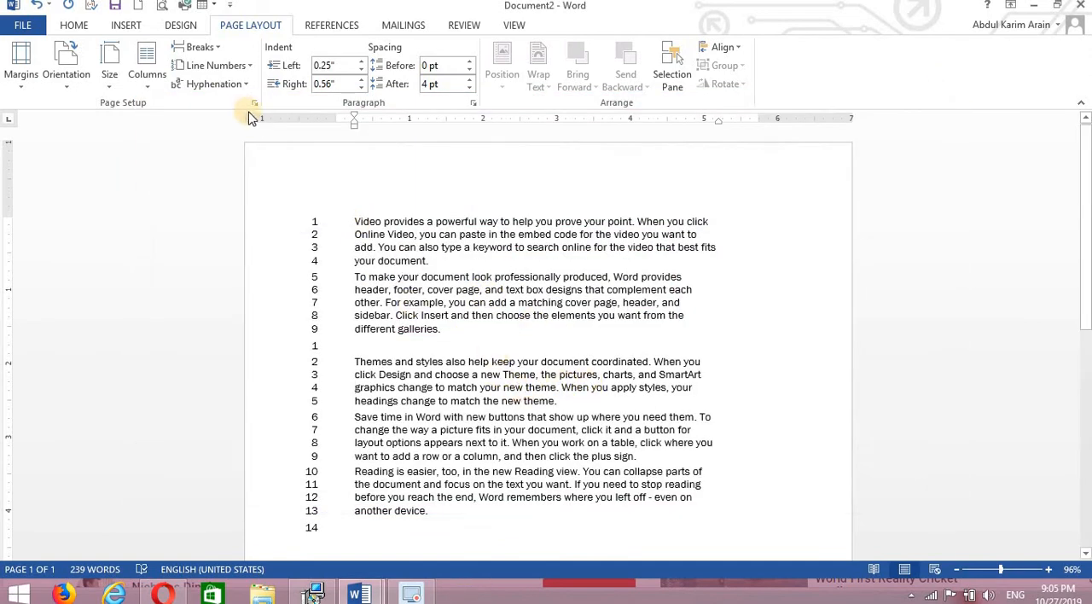
Turn on automatic hyphenation for the document, and undo it together with the line numbering of both sections.
{"action": "left_click", "coordinate": [245, 84]}
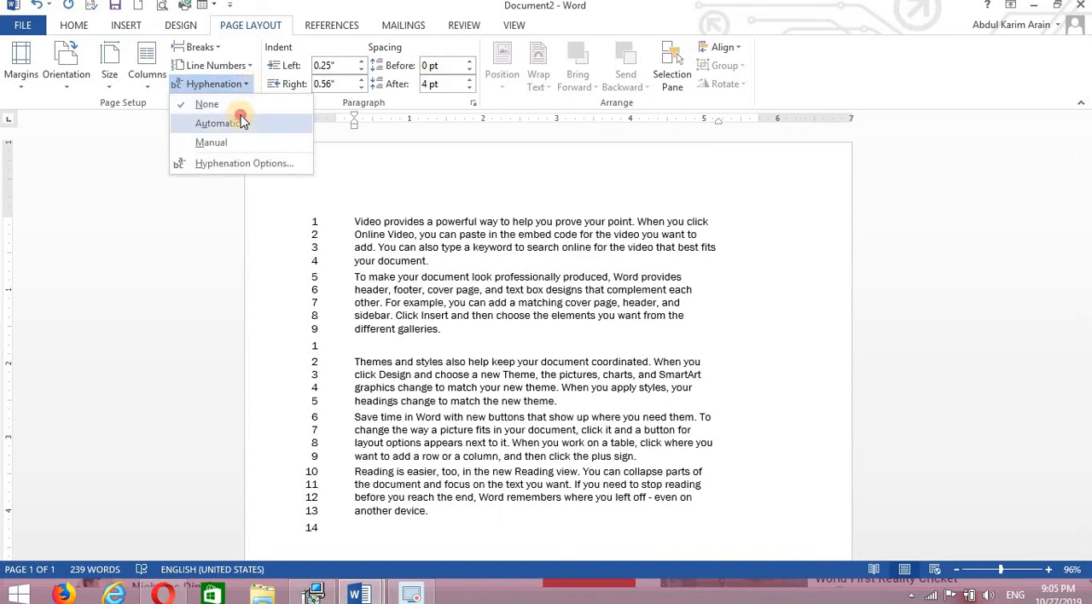
{"action": "left_click", "coordinate": [242, 119]}
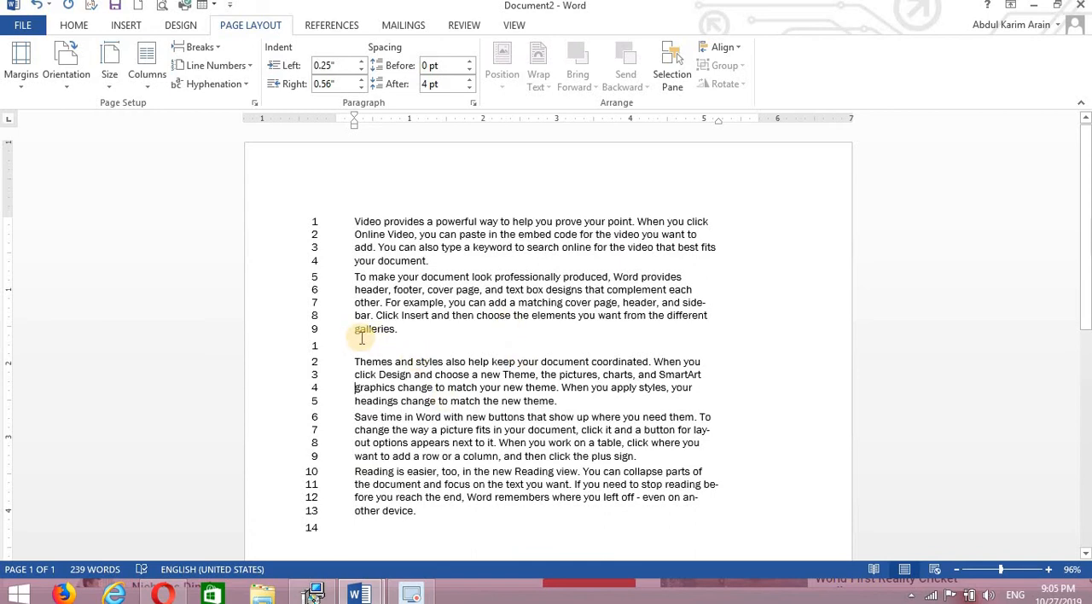
{"action": "key", "text": "ctrl+z"}
{"action": "key", "text": "ctrl+z"}
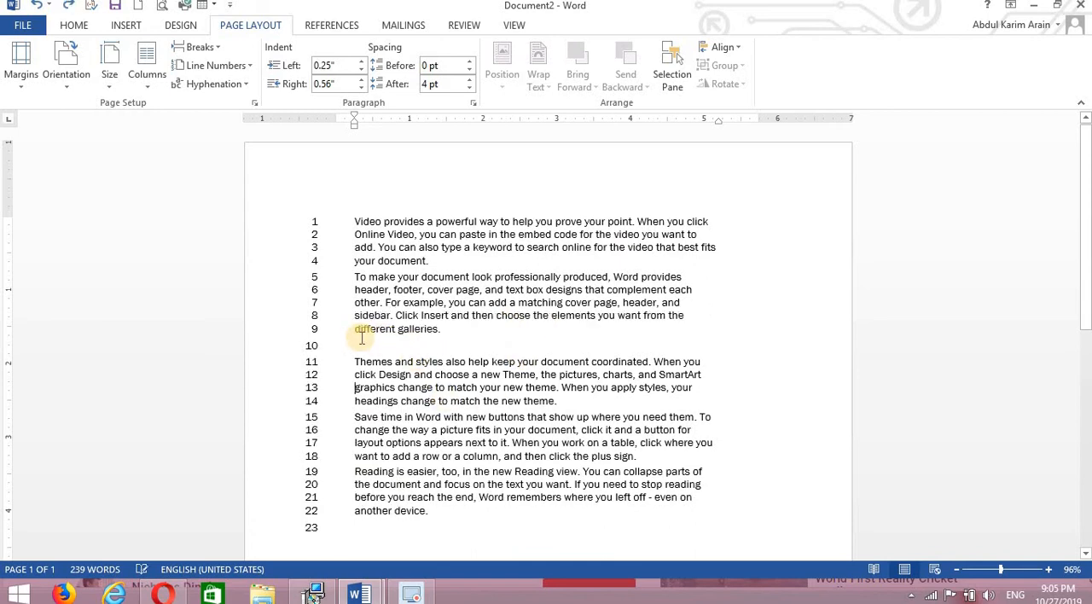
{"action": "key", "text": "ctrl+z"}
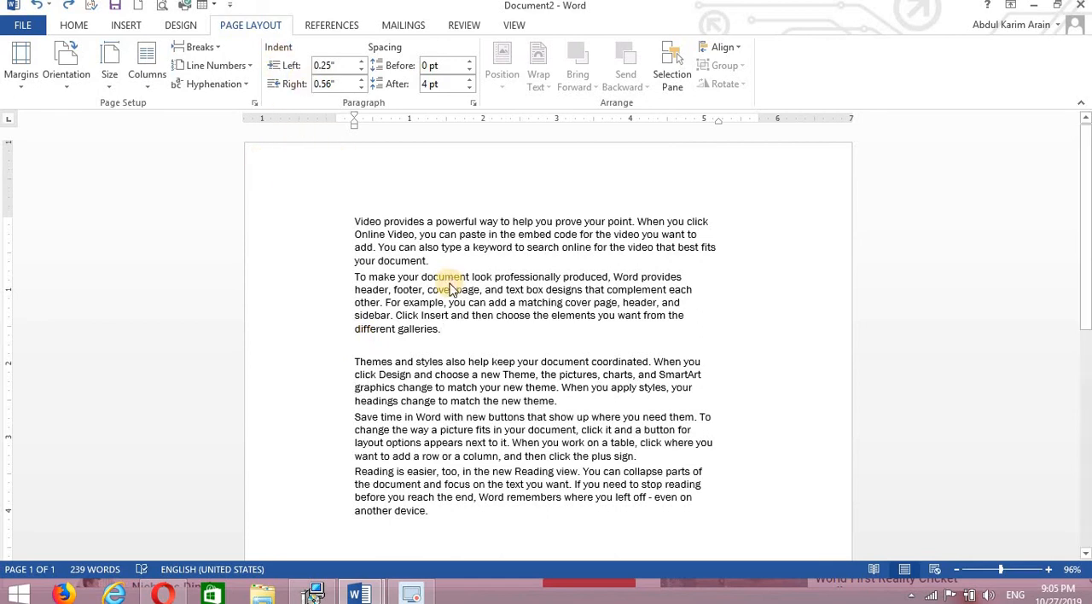
Set the left indent of all the document's text to -0.4".
{"action": "key", "text": "ctrl+a"}
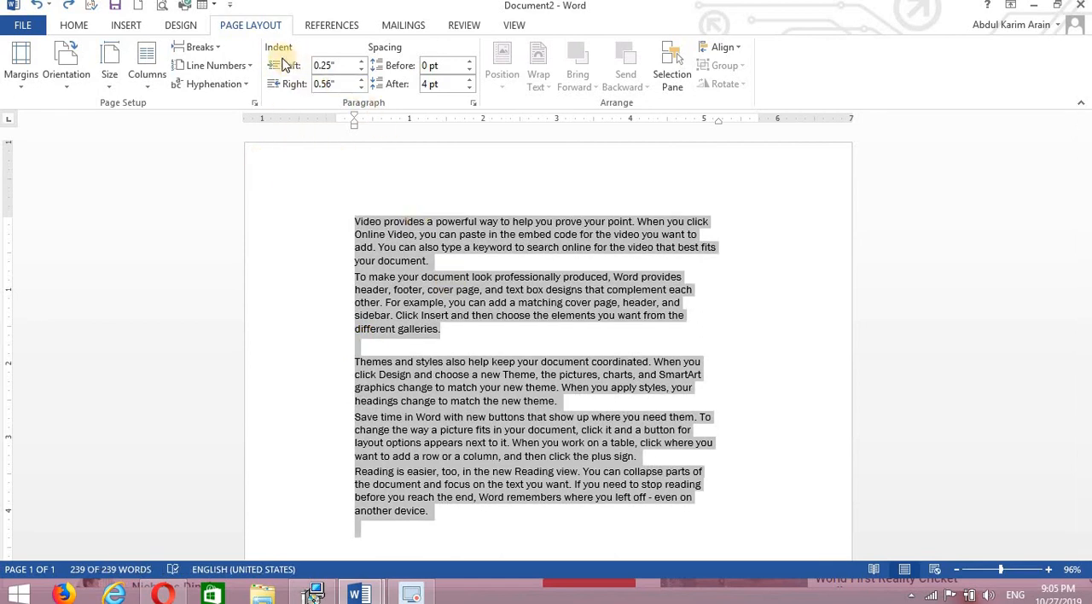
{"action": "left_click", "coordinate": [71, 34]}
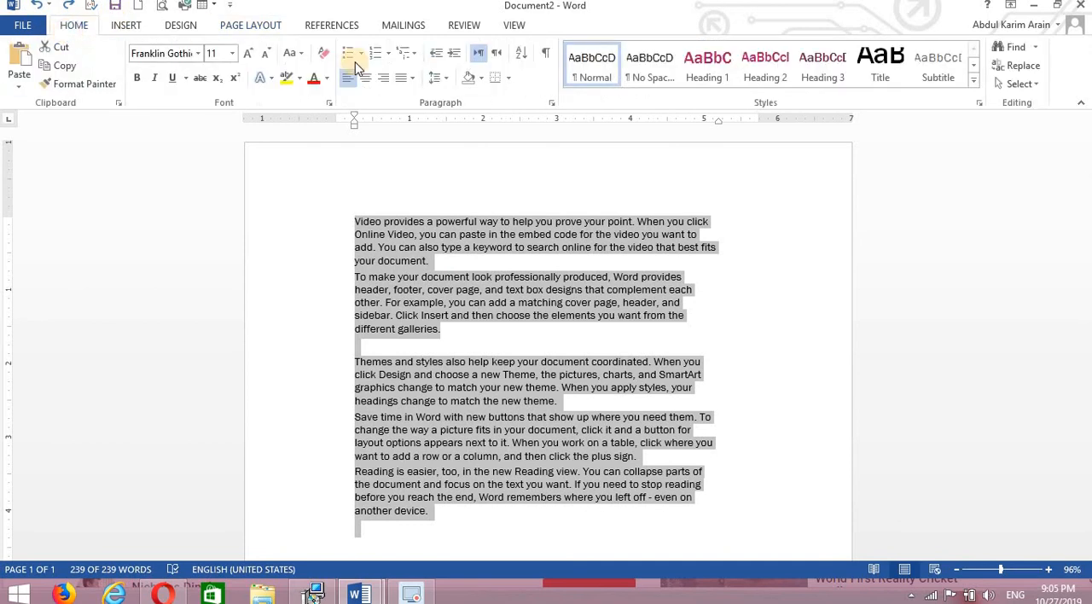
{"action": "left_click", "coordinate": [260, 27]}
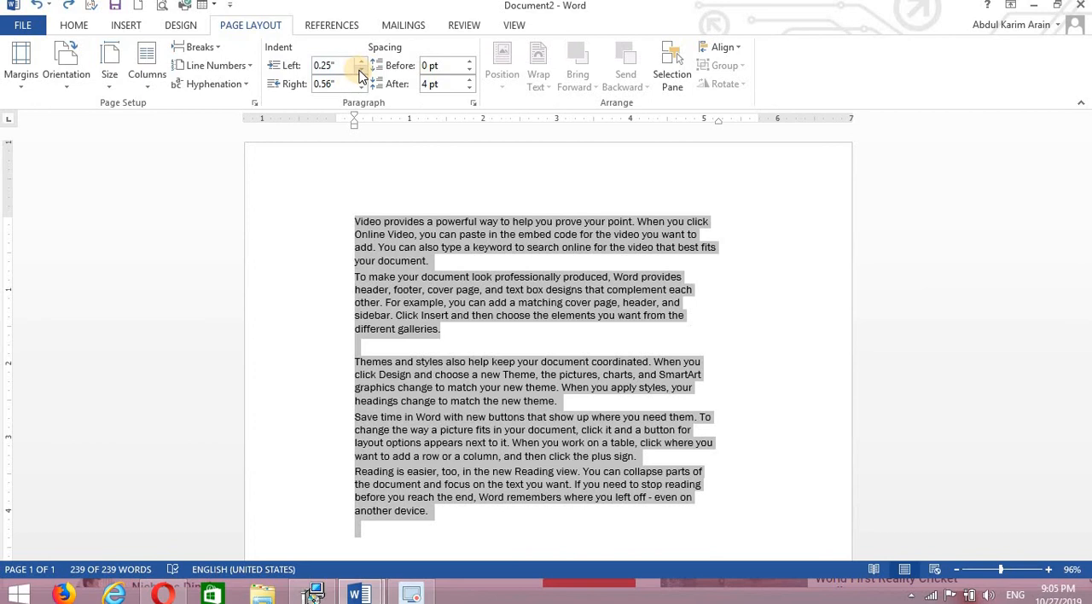
{"action": "left_click", "coordinate": [360, 75]}
{"action": "left_click", "coordinate": [360, 75]}
{"action": "left_click", "coordinate": [360, 75]}
{"action": "left_click", "coordinate": [360, 75]}
{"action": "left_click", "coordinate": [360, 75]}
{"action": "left_click", "coordinate": [360, 75]}
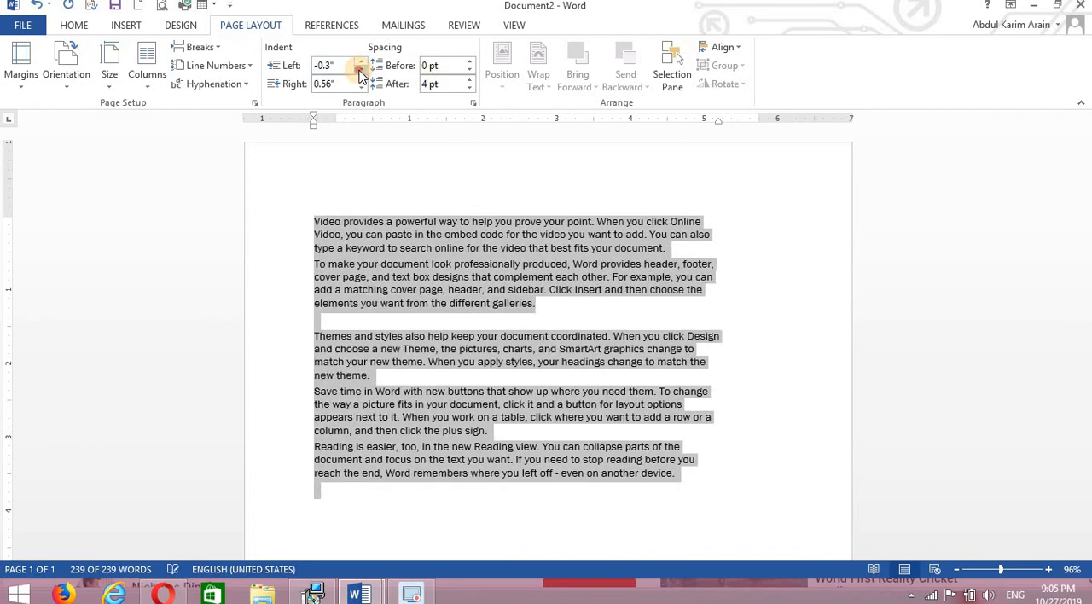
{"action": "left_click", "coordinate": [360, 75]}
Set the right indent of all the text to 0.9" and the spacing before each paragraph to 12 pt.
{"action": "left_click", "coordinate": [363, 86]}
{"action": "left_click", "coordinate": [364, 86]}
{"action": "left_click", "coordinate": [364, 86]}
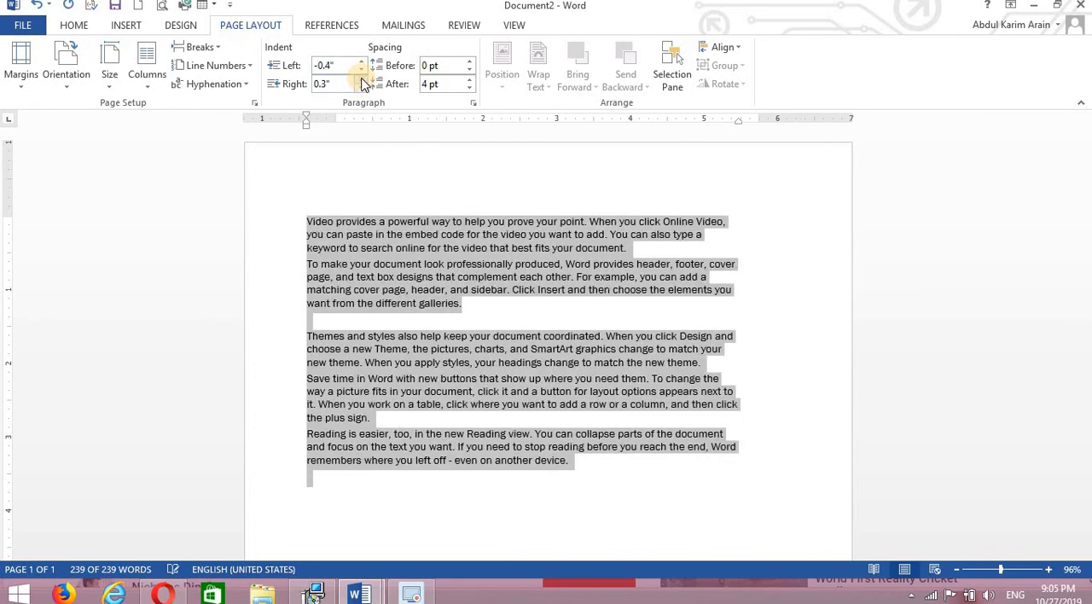
{"action": "left_click", "coordinate": [362, 79]}
{"action": "left_click", "coordinate": [362, 79]}
{"action": "left_click", "coordinate": [361, 79]}
{"action": "left_click", "coordinate": [362, 79]}
{"action": "left_click", "coordinate": [362, 79]}
{"action": "left_click", "coordinate": [362, 79]}
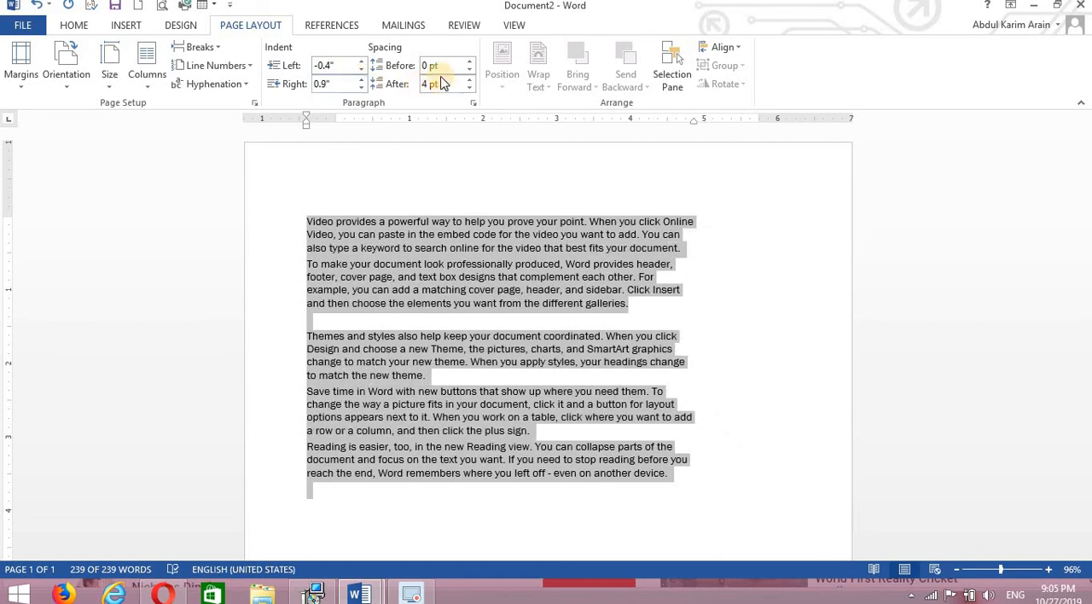
{"action": "left_click", "coordinate": [469, 62]}
{"action": "left_click", "coordinate": [469, 63]}
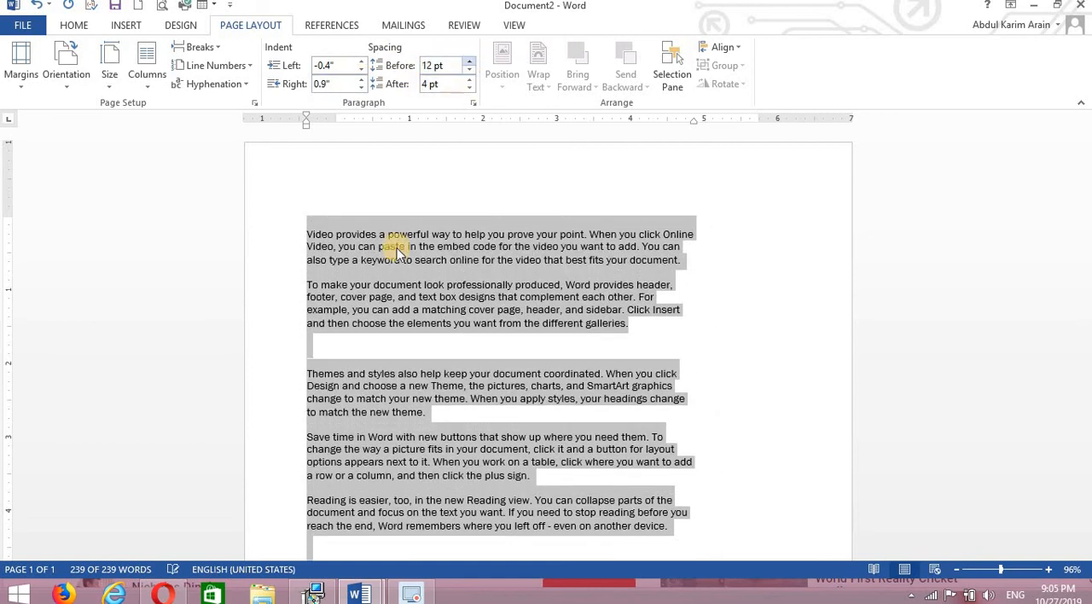
Set the spacing before the blank paragraph between the two sections to Auto.
{"action": "left_click", "coordinate": [348, 345]}
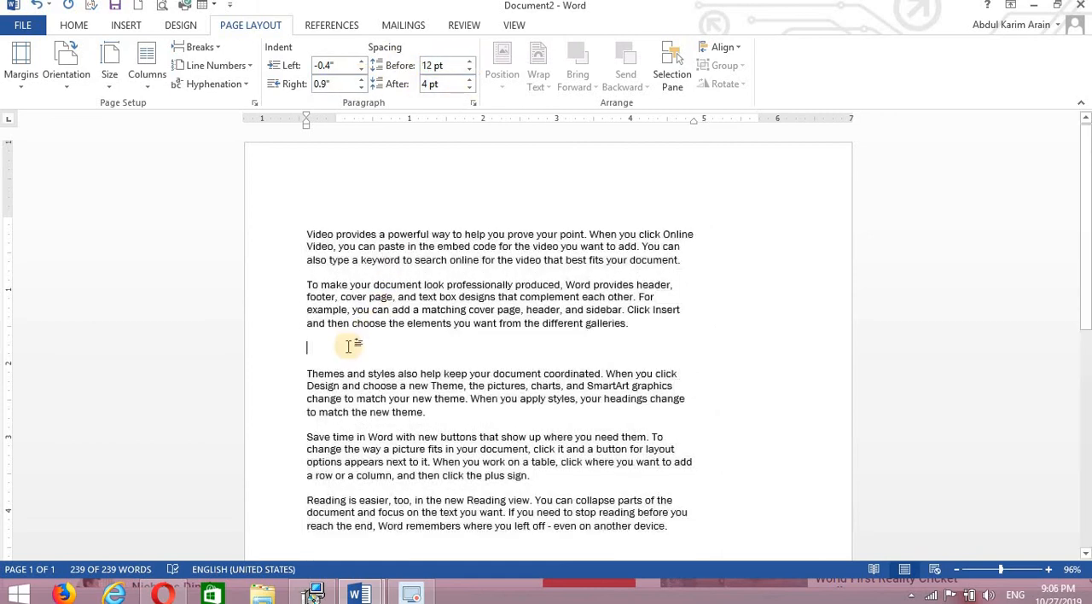
{"action": "left_click", "coordinate": [471, 70]}
{"action": "left_click", "coordinate": [471, 70]}
{"action": "left_click", "coordinate": [473, 69]}
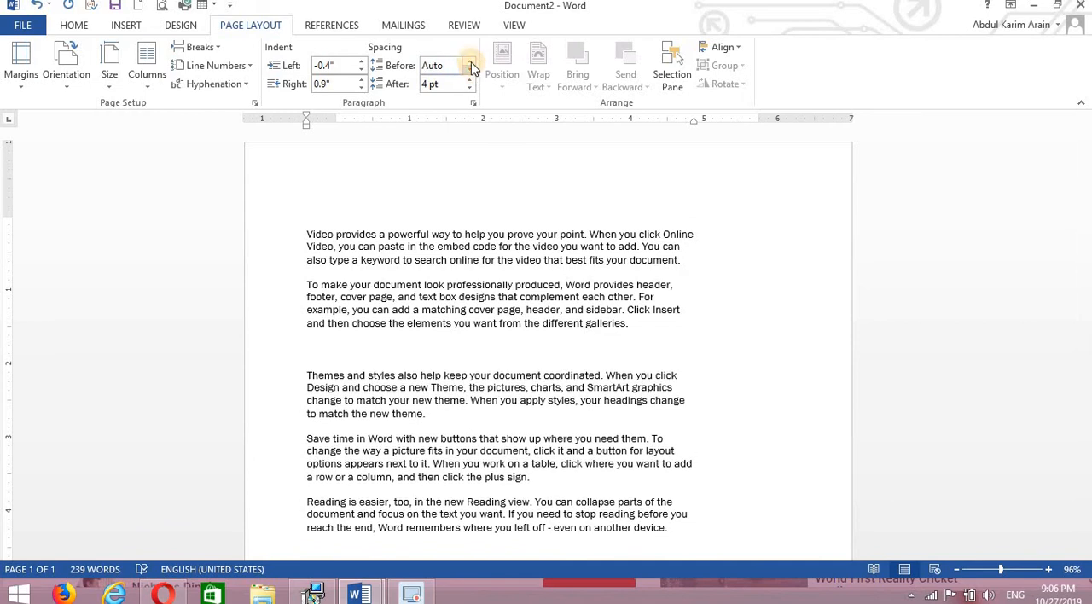
Set the spacing before the blank paragraph between the two sections to 36 pt.
{"action": "left_click", "coordinate": [469, 63]}
{"action": "left_click", "coordinate": [469, 63]}
{"action": "left_click", "coordinate": [468, 62]}
{"action": "left_click", "coordinate": [468, 62]}
{"action": "left_click", "coordinate": [468, 62]}
{"action": "left_click", "coordinate": [469, 63]}
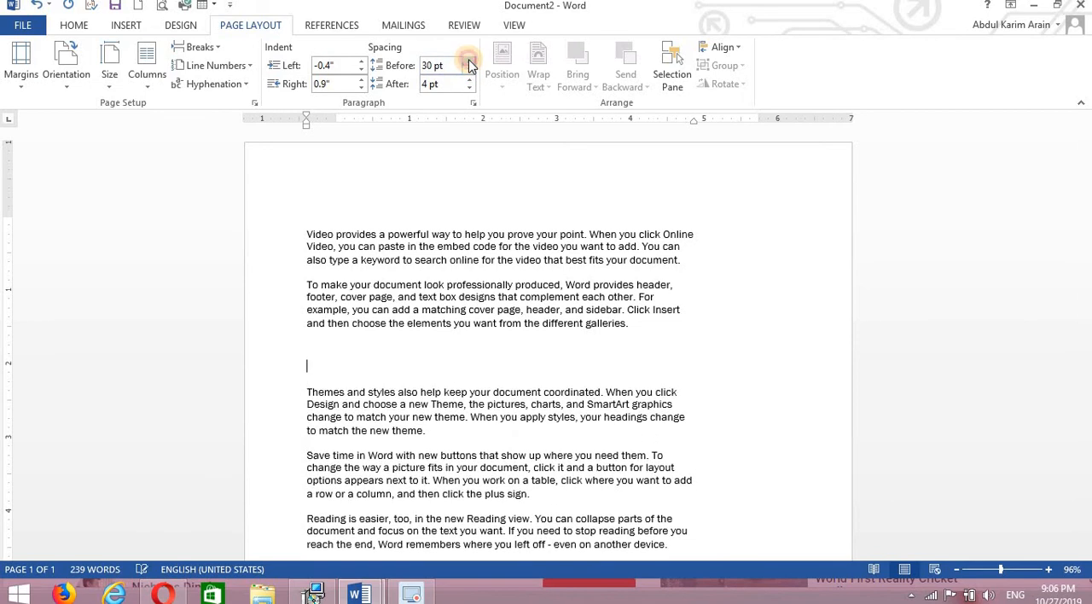
{"action": "left_click", "coordinate": [468, 62]}
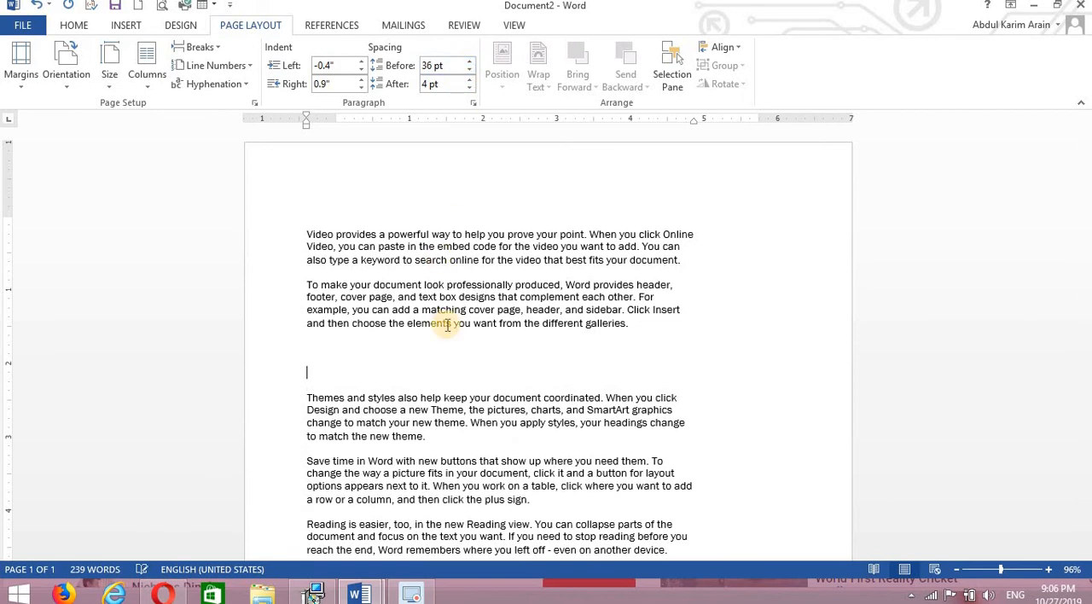
Set the spacing after the paragraph beginning "Themes and styles" to 78 pt.
{"action": "left_click", "coordinate": [437, 439]}
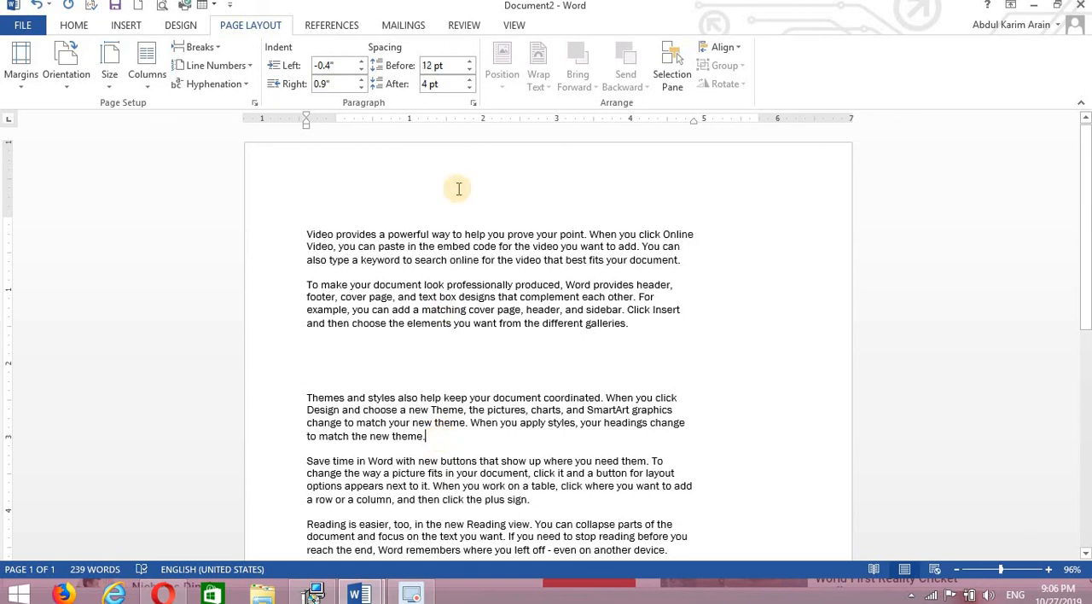
{"action": "left_click", "coordinate": [470, 89]}
{"action": "left_click", "coordinate": [469, 89]}
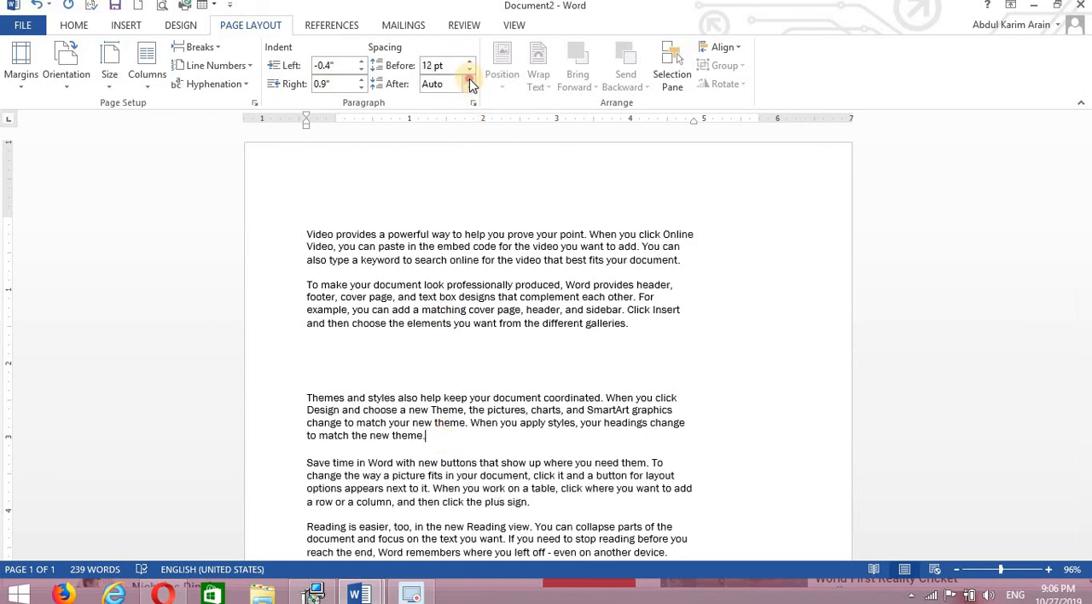
{"action": "left_click", "coordinate": [469, 80]}
{"action": "left_click", "coordinate": [469, 80]}
{"action": "left_click", "coordinate": [469, 80]}
{"action": "left_click", "coordinate": [469, 80]}
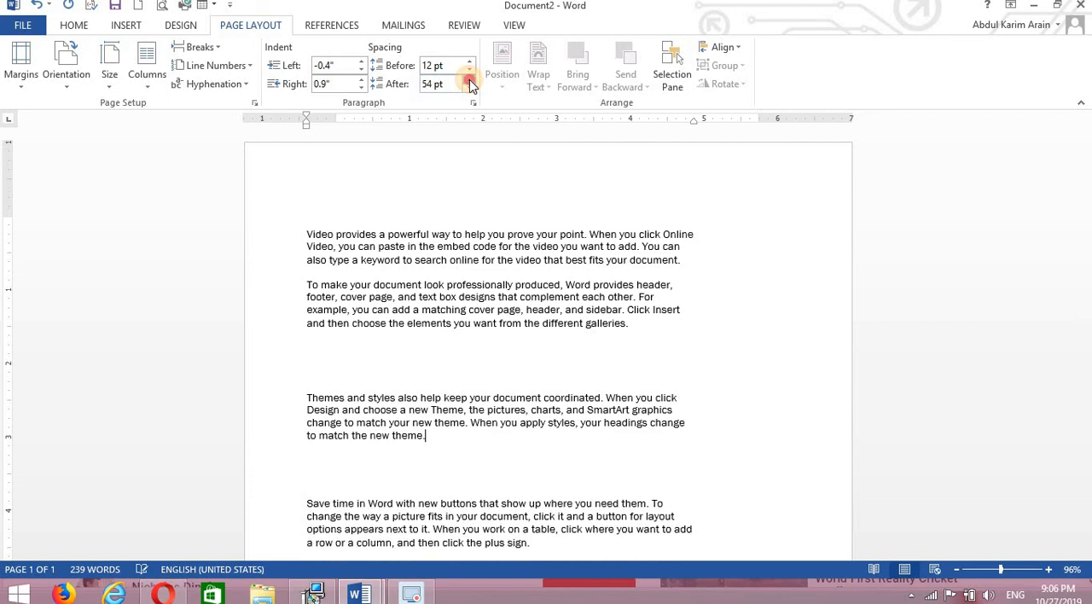
{"action": "left_click", "coordinate": [469, 80]}
{"action": "left_click", "coordinate": [469, 80]}
{"action": "left_click", "coordinate": [469, 80]}
{"action": "left_click", "coordinate": [469, 80]}
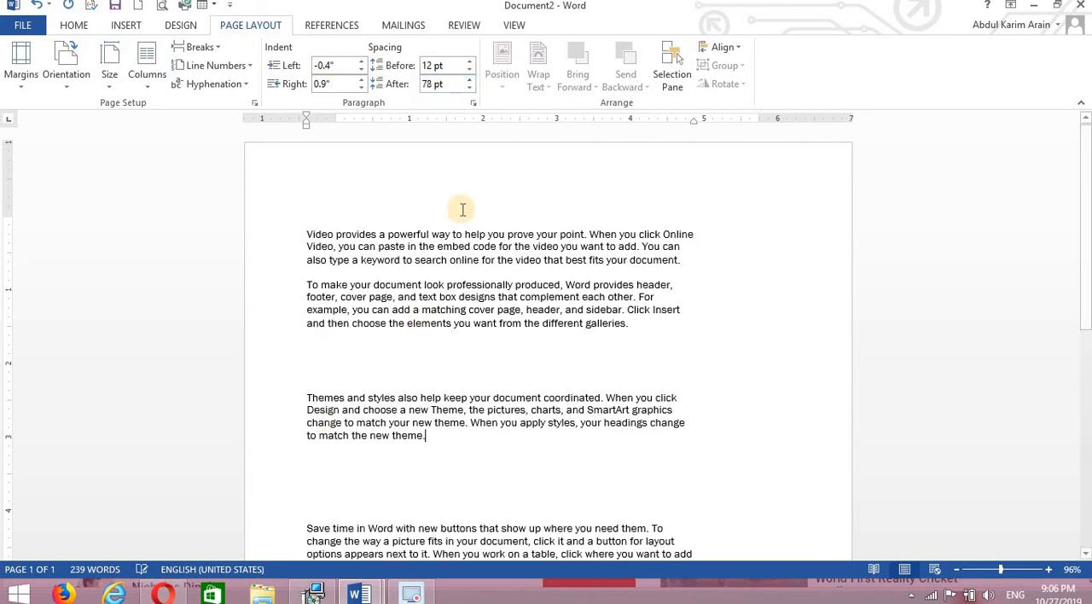
{"action": "left_click", "coordinate": [468, 396]}
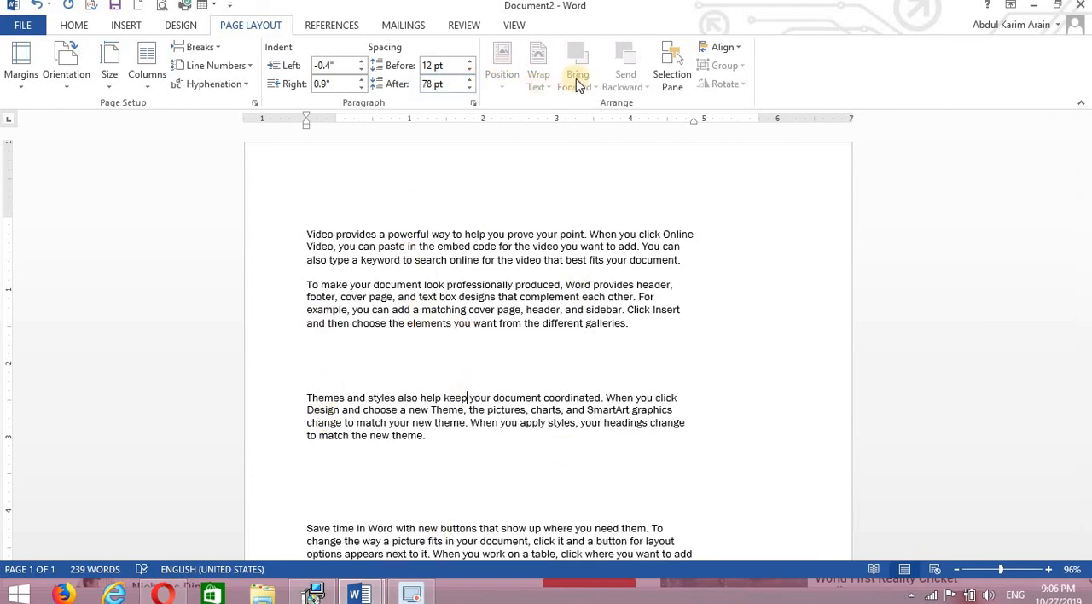
{"action": "left_click", "coordinate": [139, 32]}
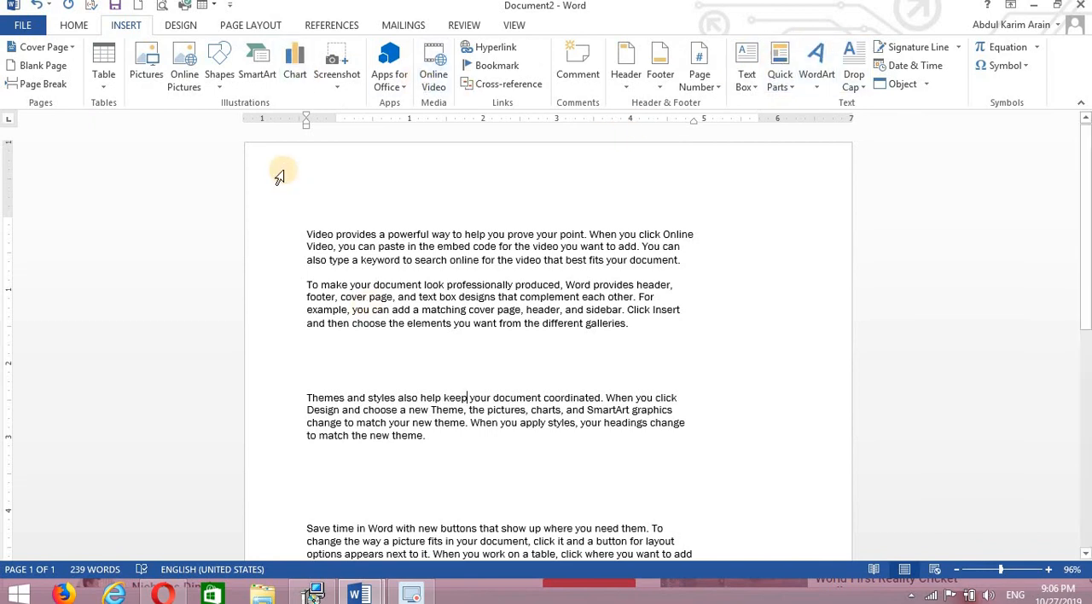
{"action": "left_click", "coordinate": [268, 31]}
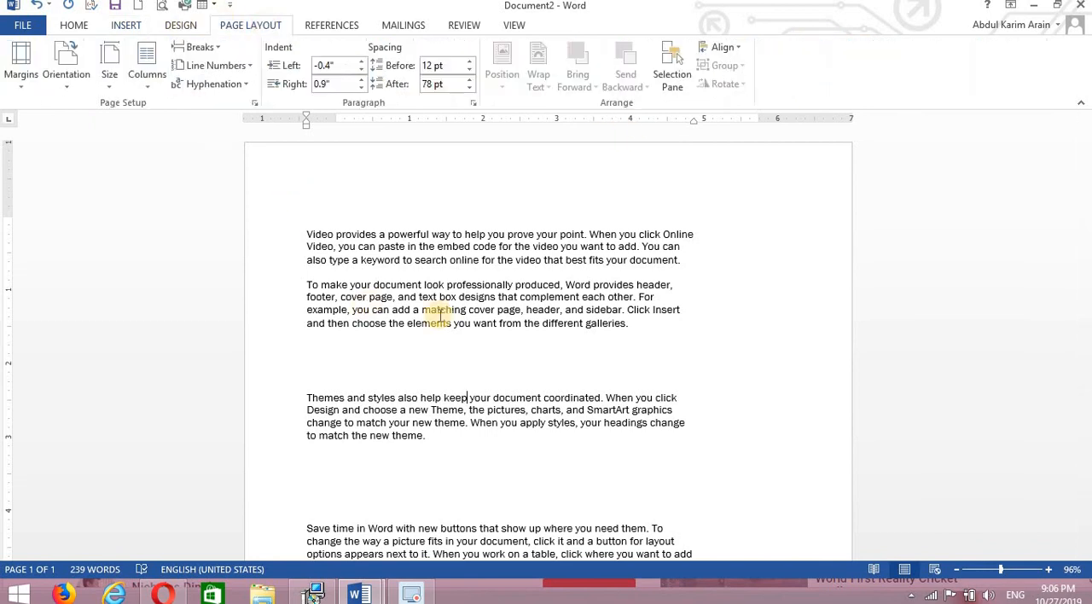